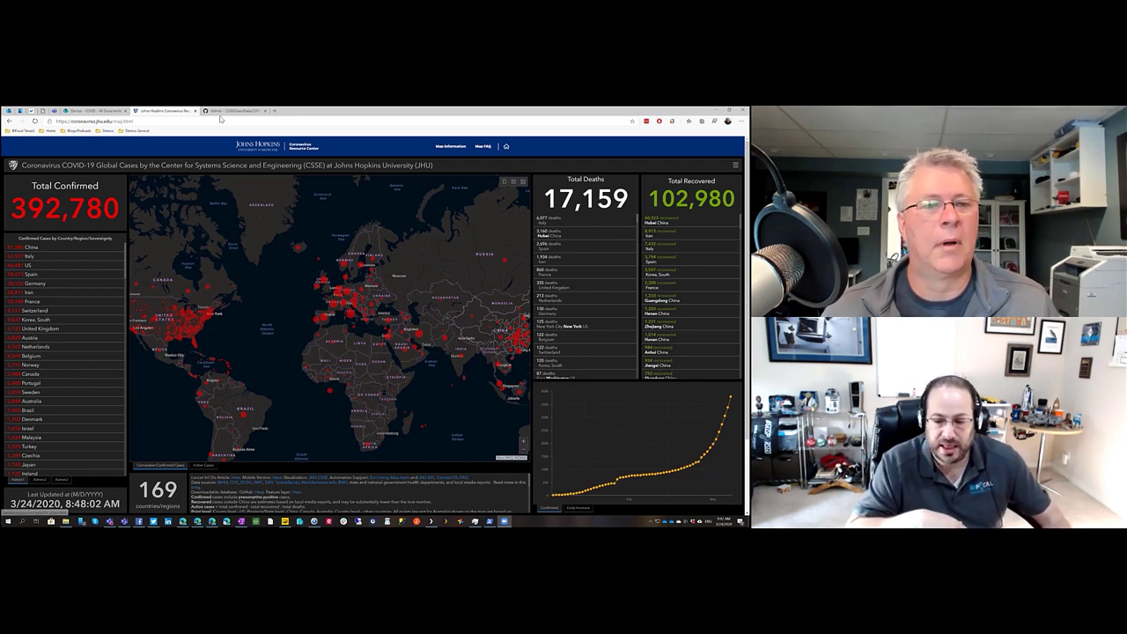
Open the csse_covid_19_daily_reports folder inside csse_covid_19_data in the COVID-19 GitHub repository
click(229, 112)
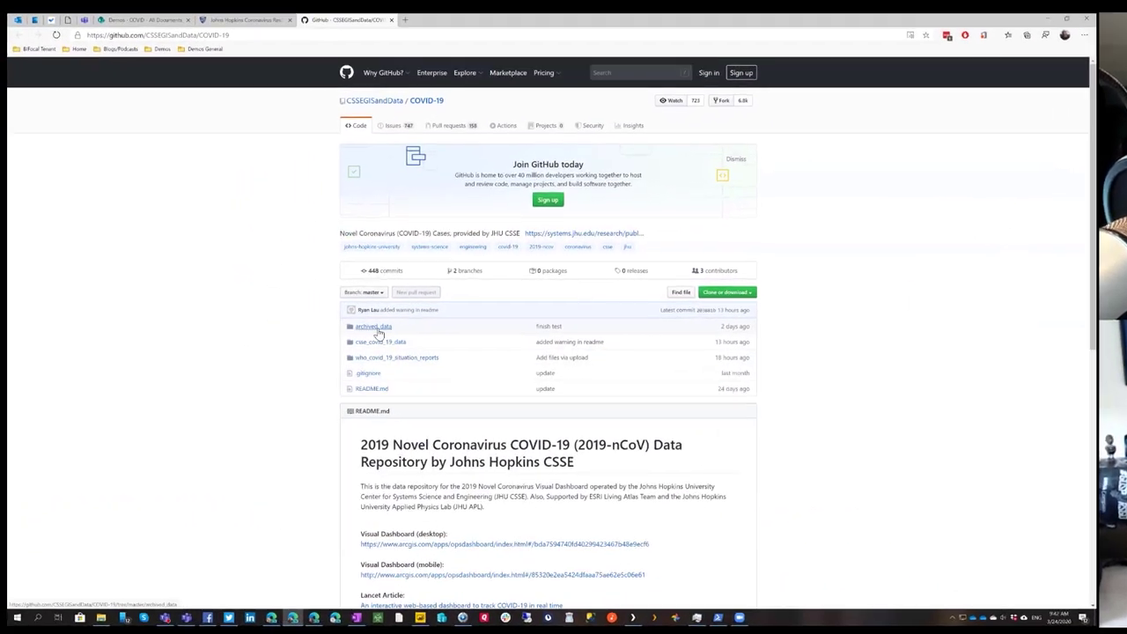
click(388, 342)
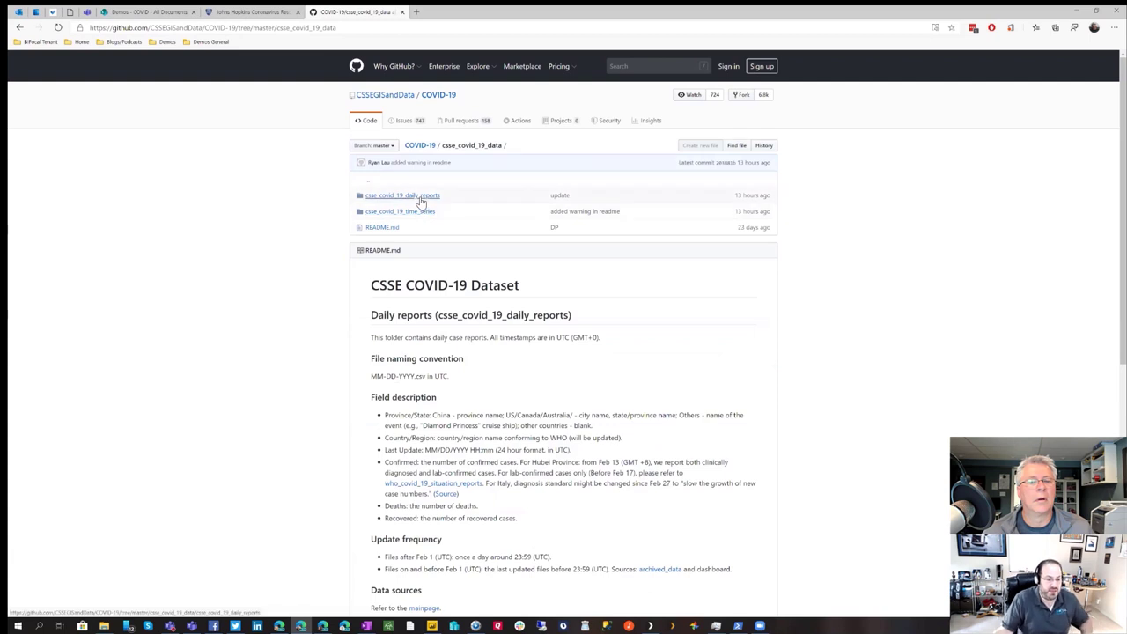
click(419, 197)
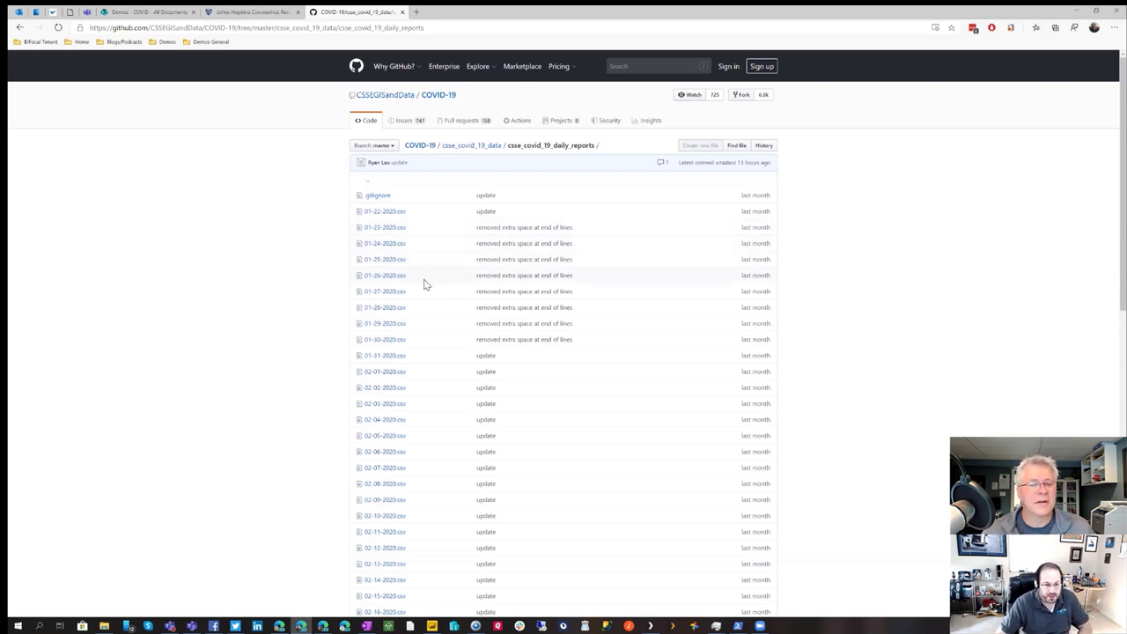
Look through the dated daily report CSV files and open 03-23-2020.csv
scroll(430, 283, down, 2)
scroll(432, 286, down, 2)
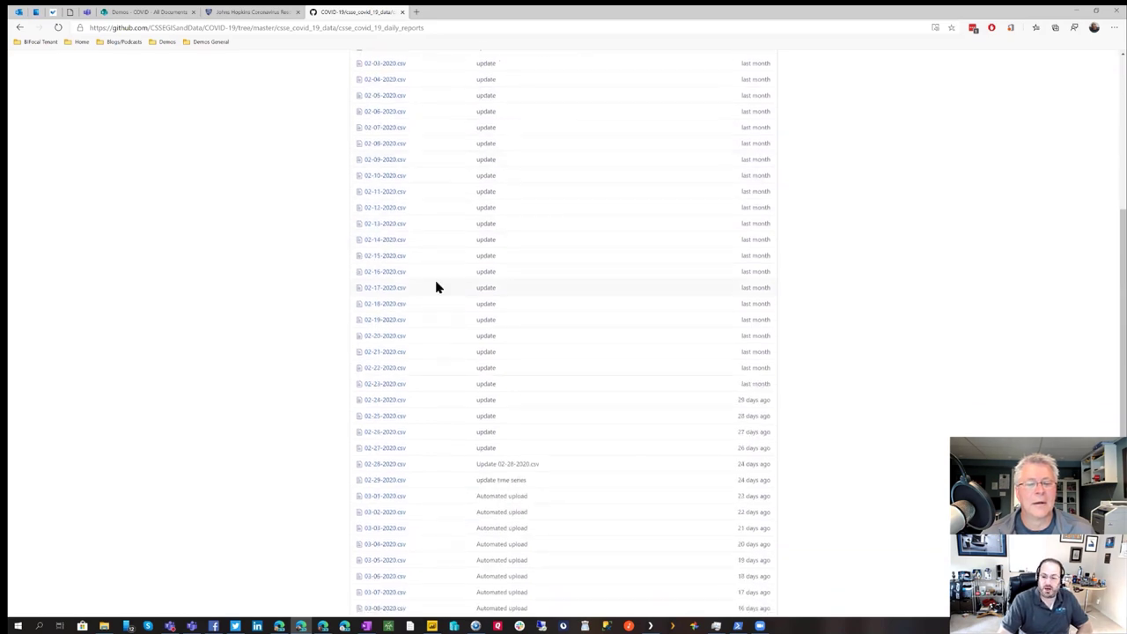
scroll(468, 495, down, 2)
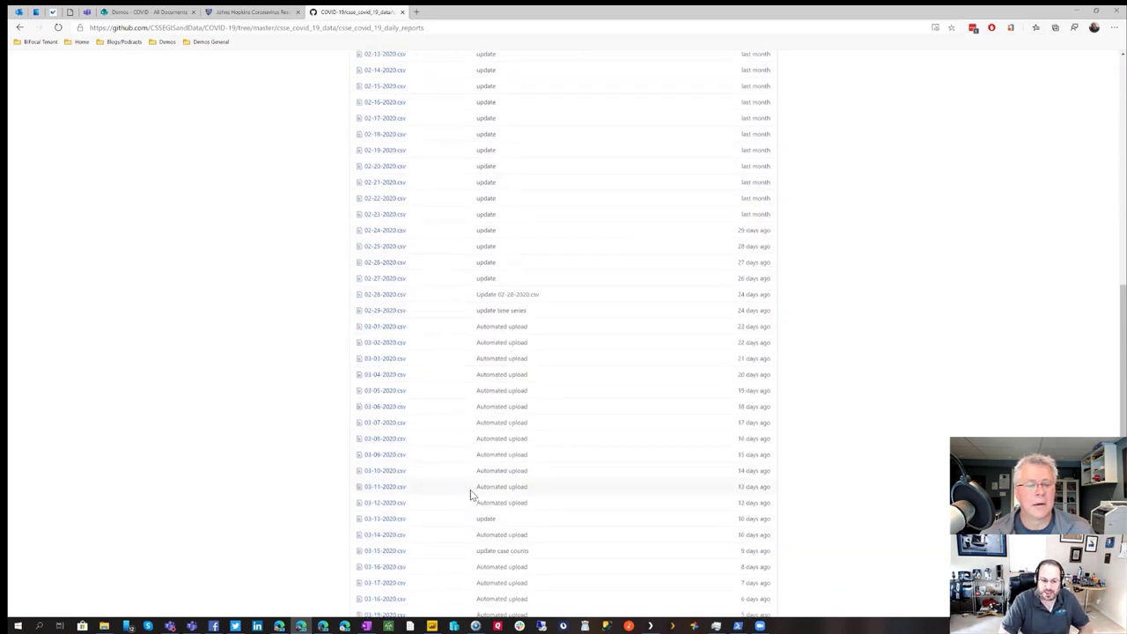
scroll(467, 480, down, 2)
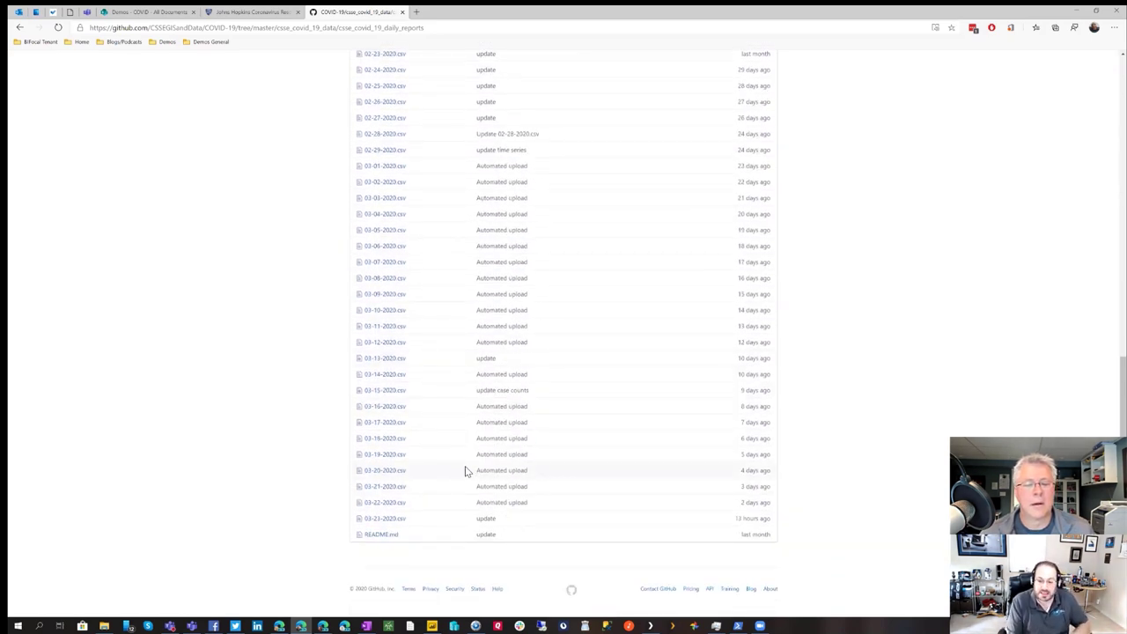
scroll(468, 467, up, 4)
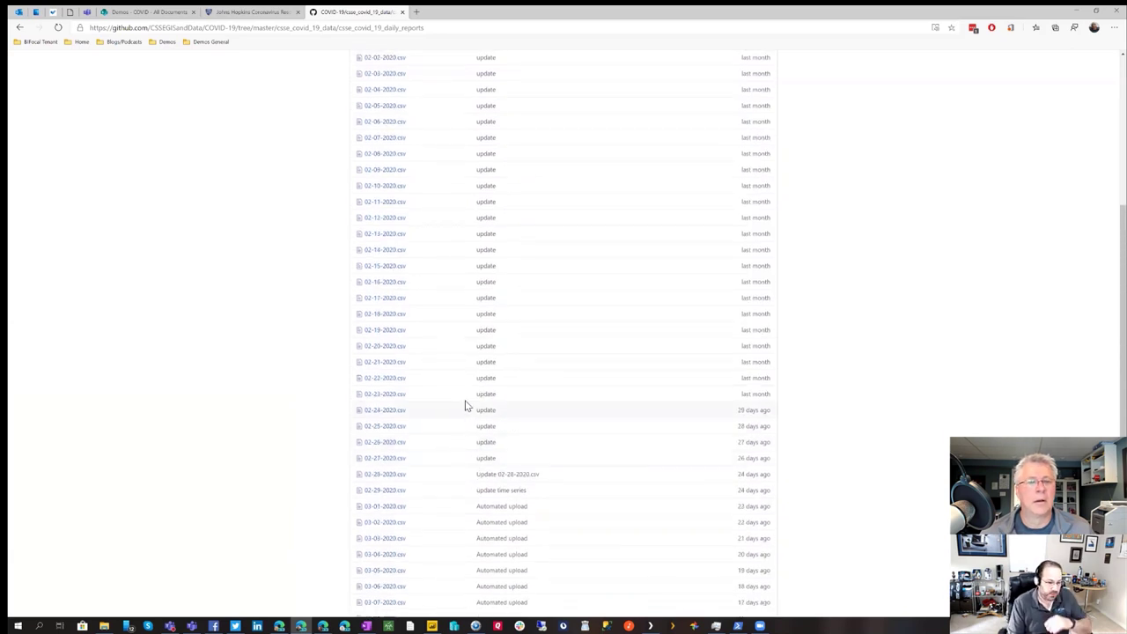
scroll(465, 402, up, 4)
scroll(453, 356, down, 8)
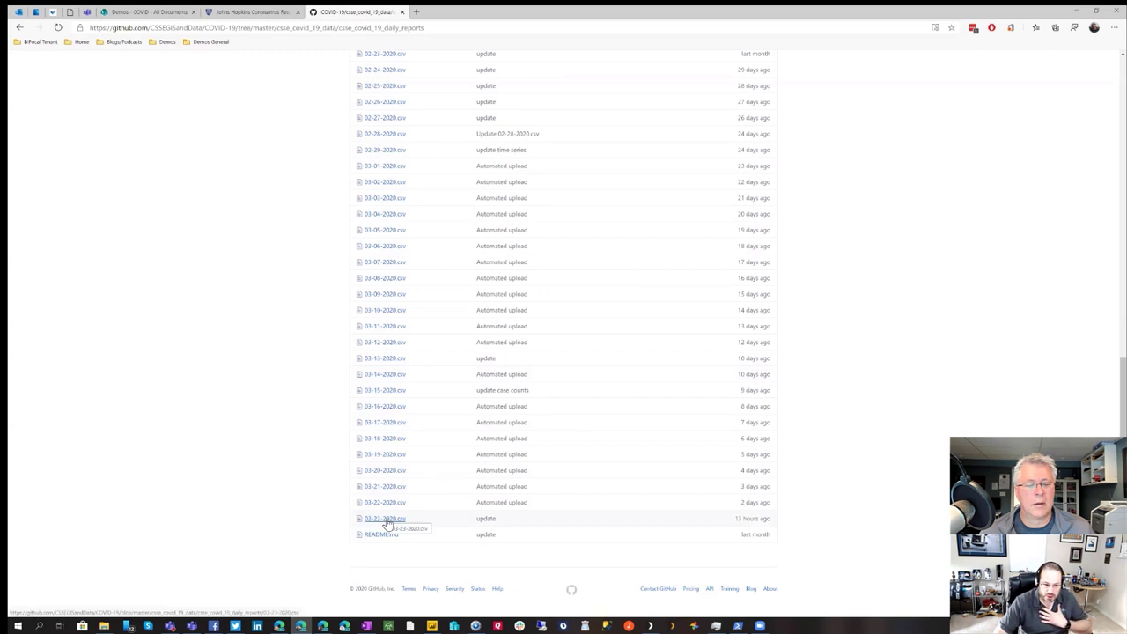
click(389, 519)
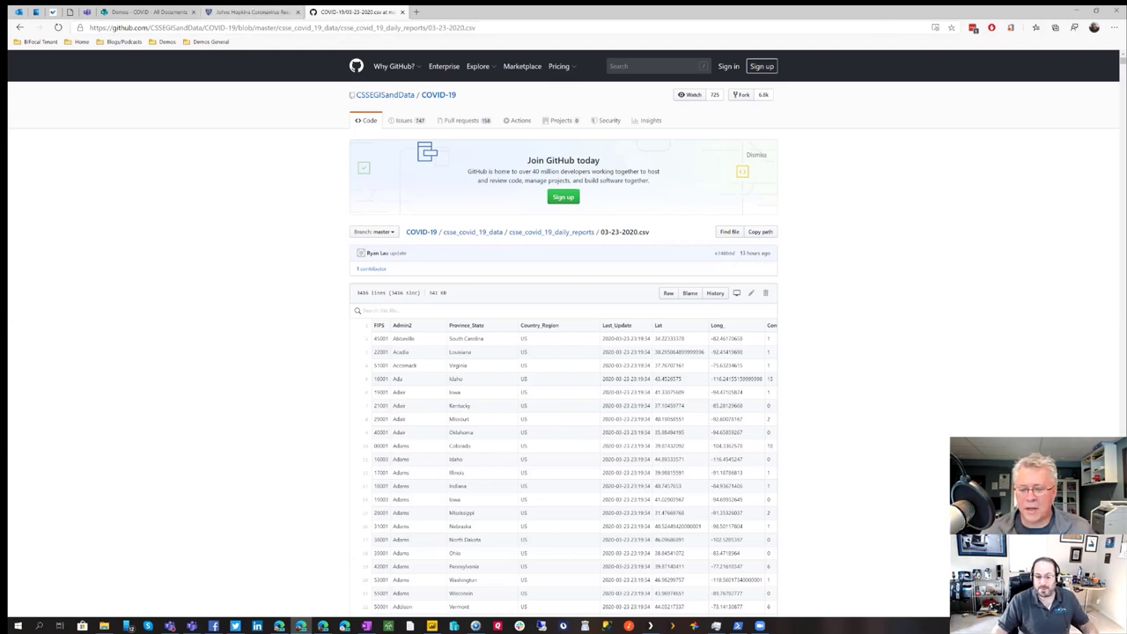
Compare the Johns Hopkins dashboard with the rows and columns of 03-23-2020.csv on GitHub
key(ctrl+shift+Tab)
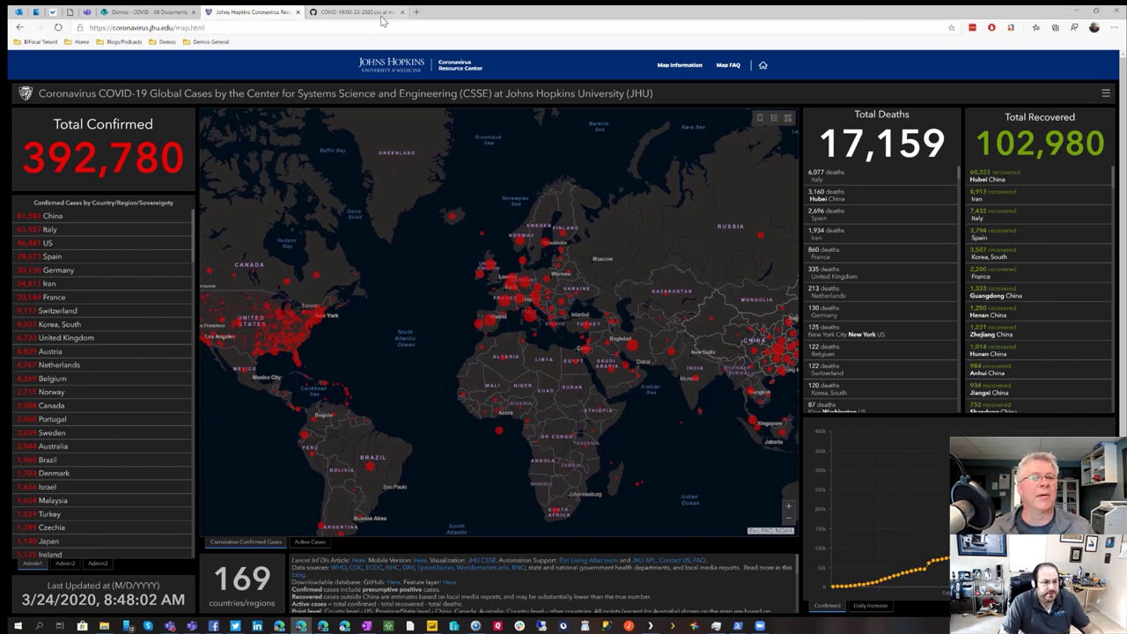
click(361, 14)
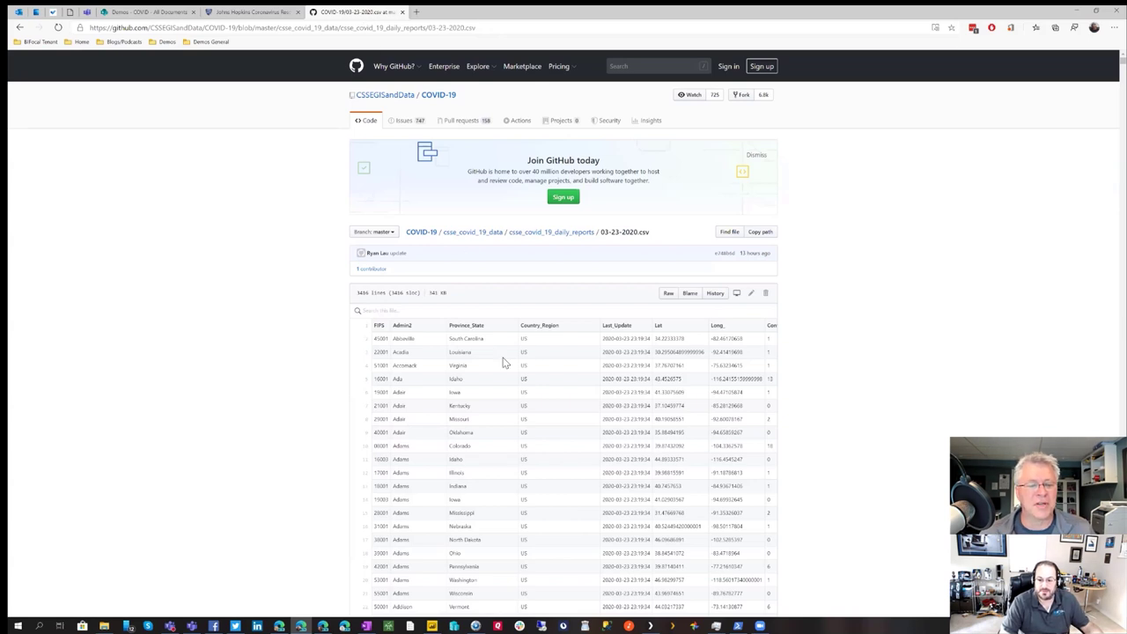
scroll(546, 453, down, 2)
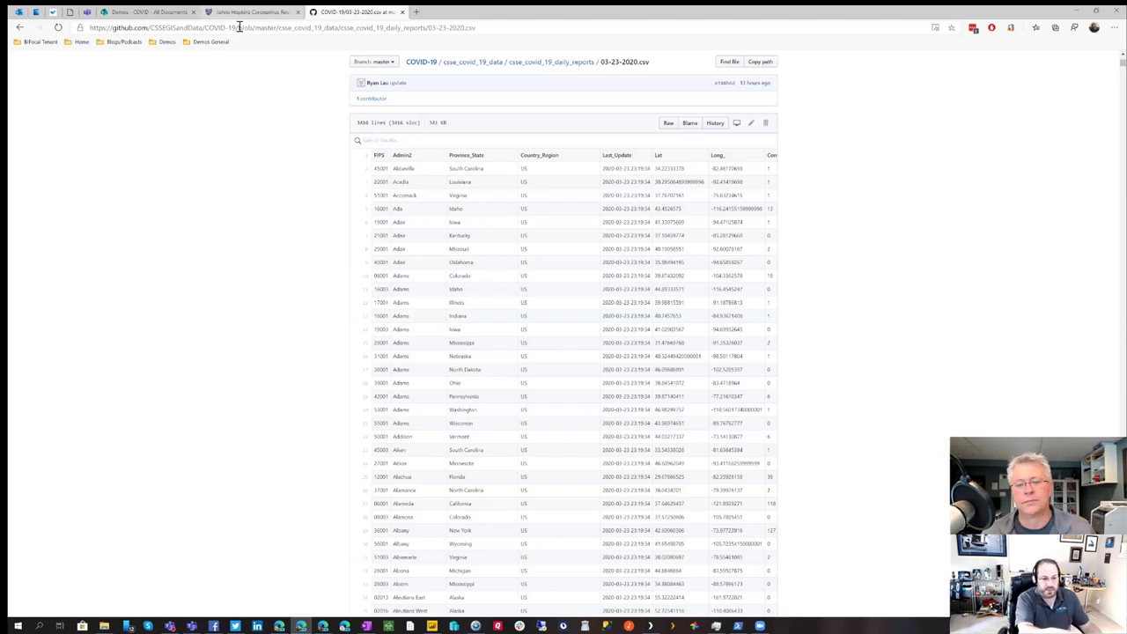
On the Johns Hopkins dashboard, select Canada and Italy in turn in the confirmed cases list, and clear the selection
key(ctrl+shift+Tab)
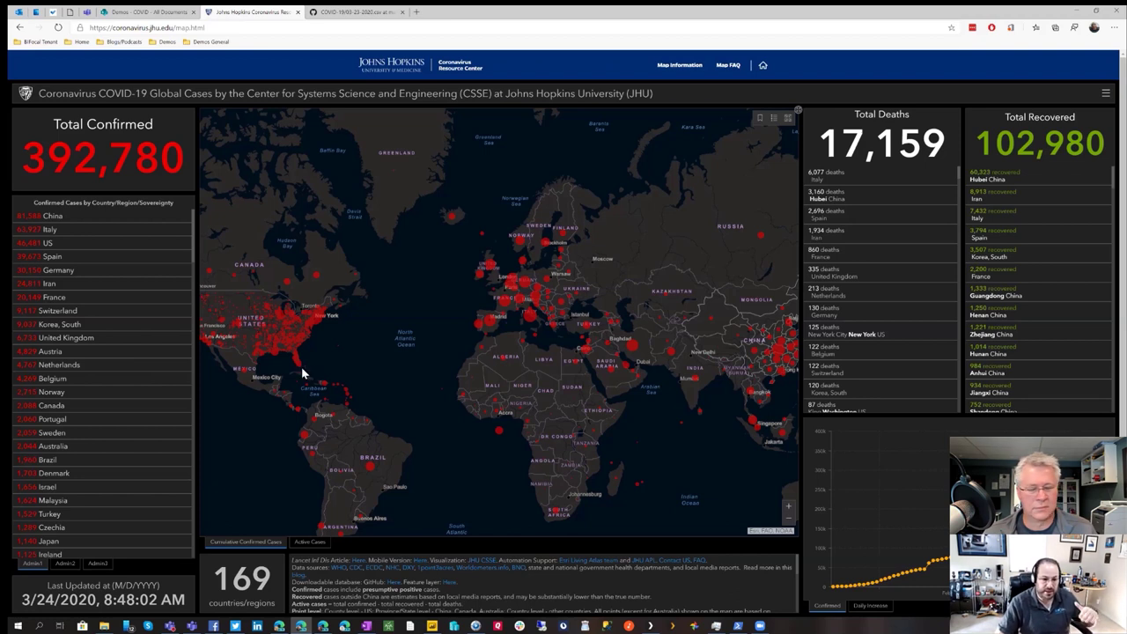
click(71, 408)
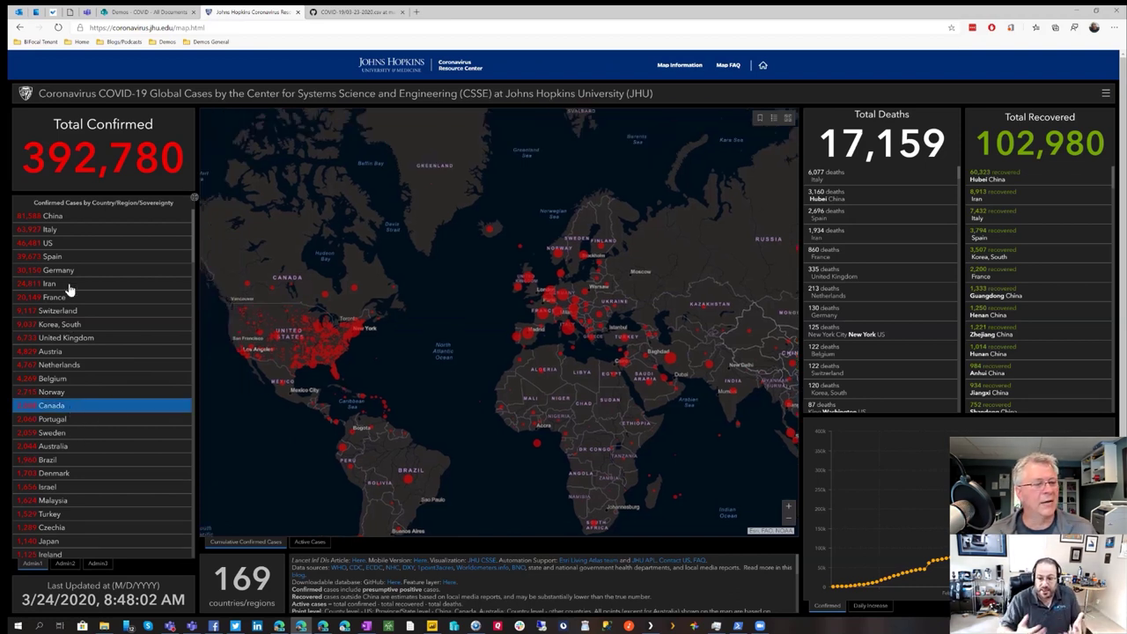
click(67, 234)
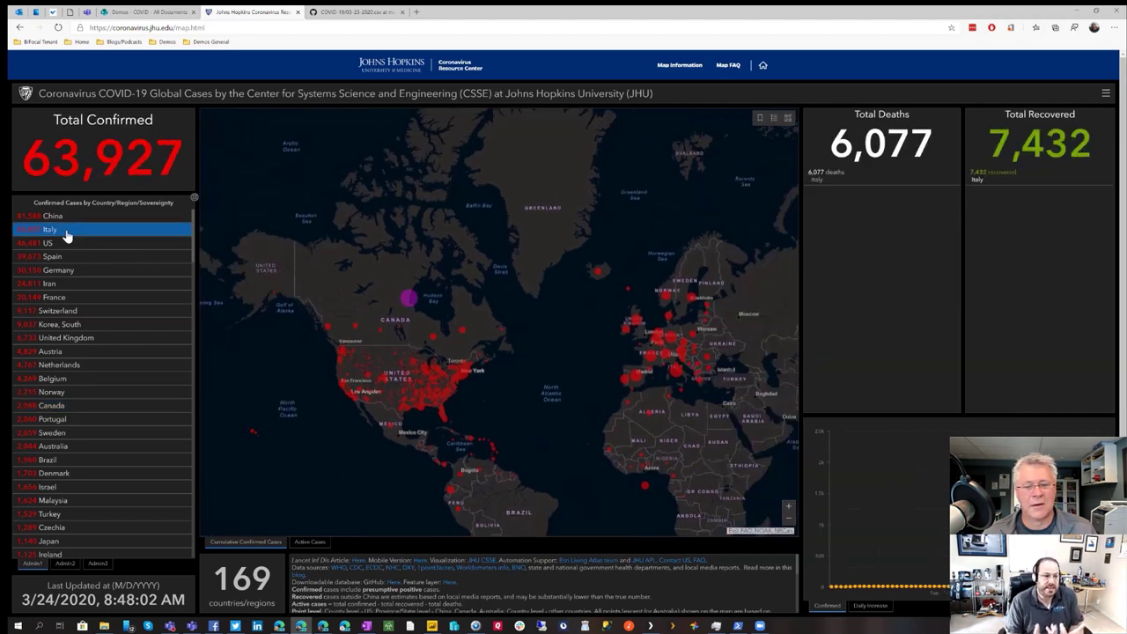
click(65, 234)
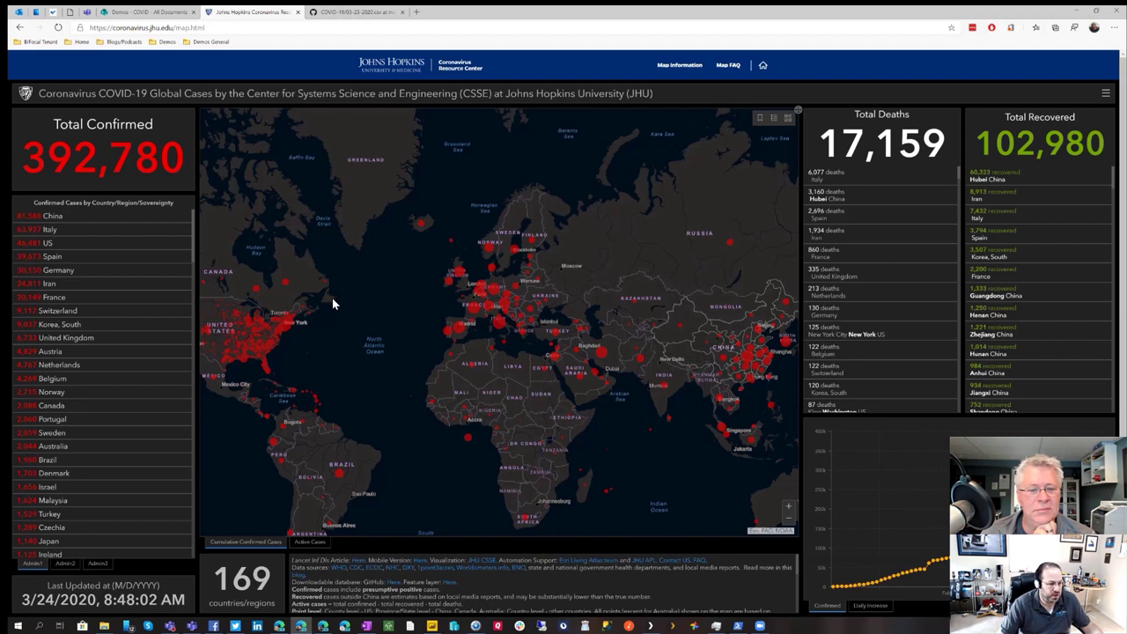
Show the COVID folder in the SharePoint Demos library and start a new Power BI Desktop instance
click(137, 12)
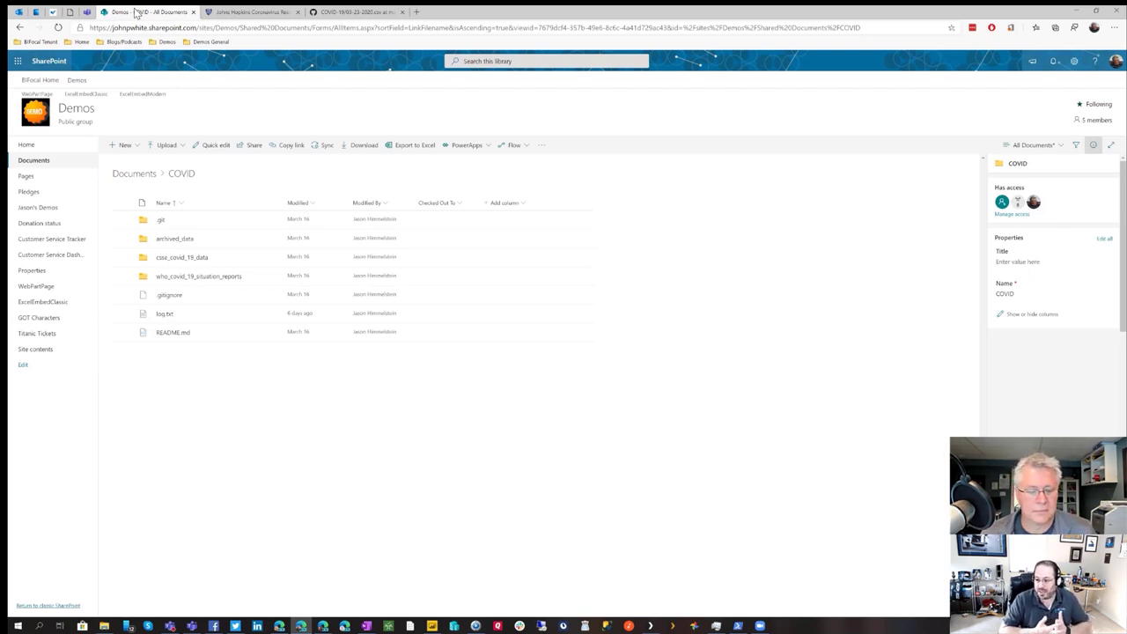
click(433, 625)
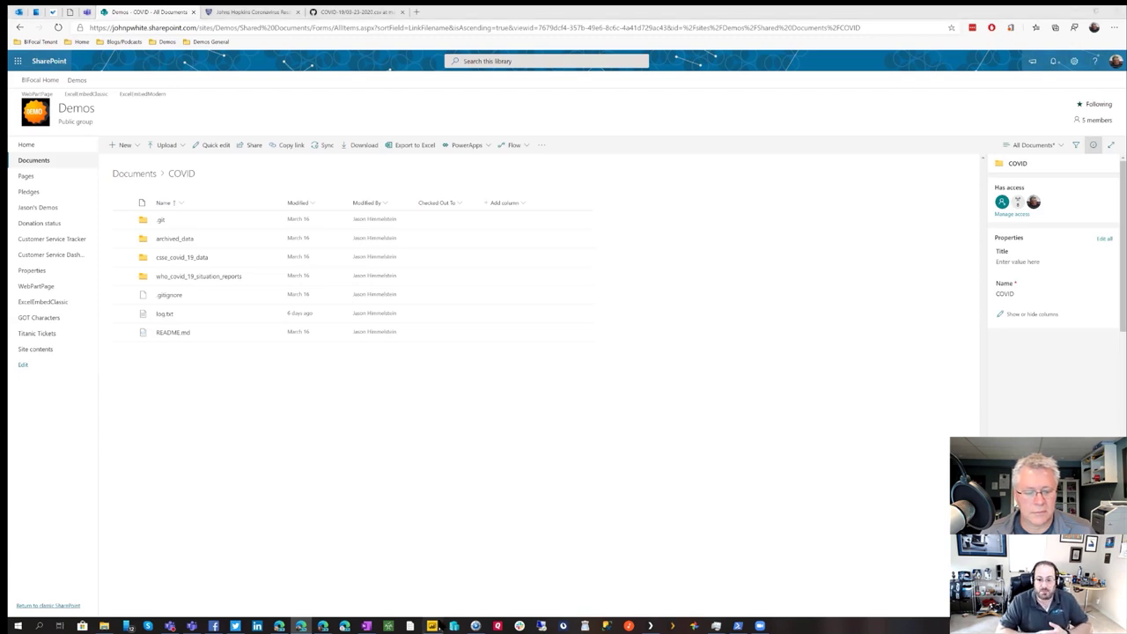
right_click(437, 623)
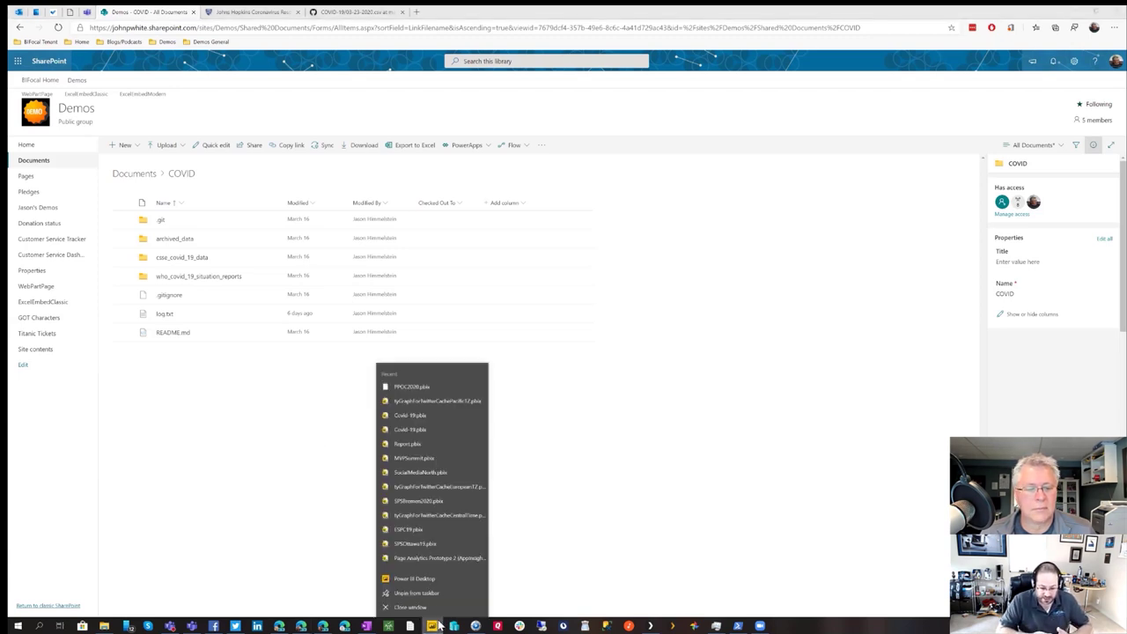
click(428, 577)
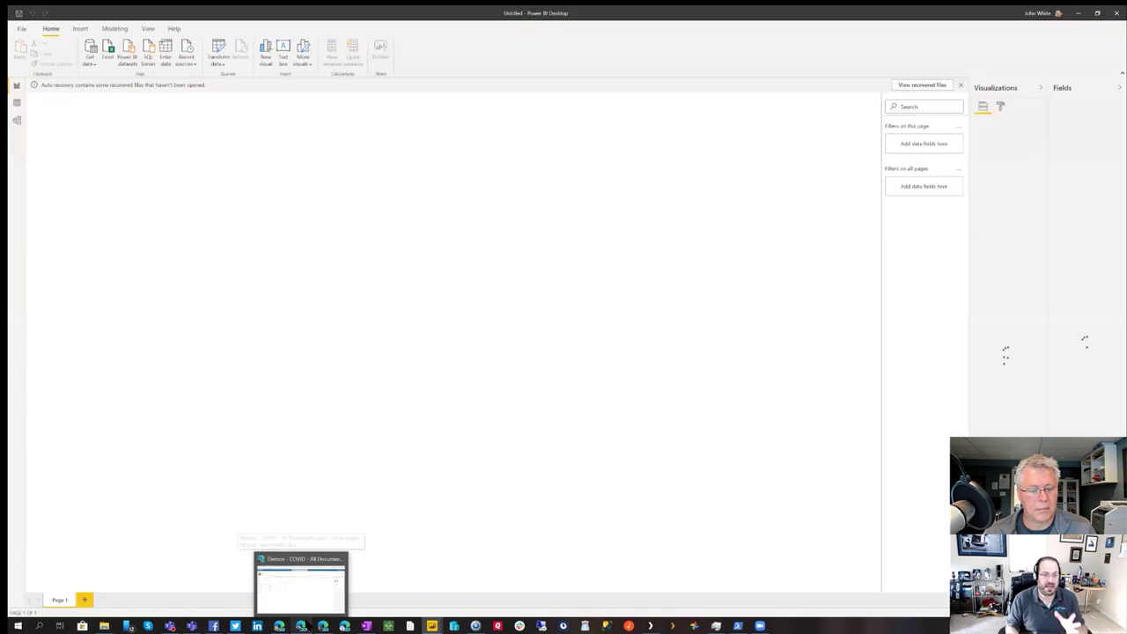
Return to the SharePoint page in the browser and copy its site address only up to /sites/Demos
click(302, 625)
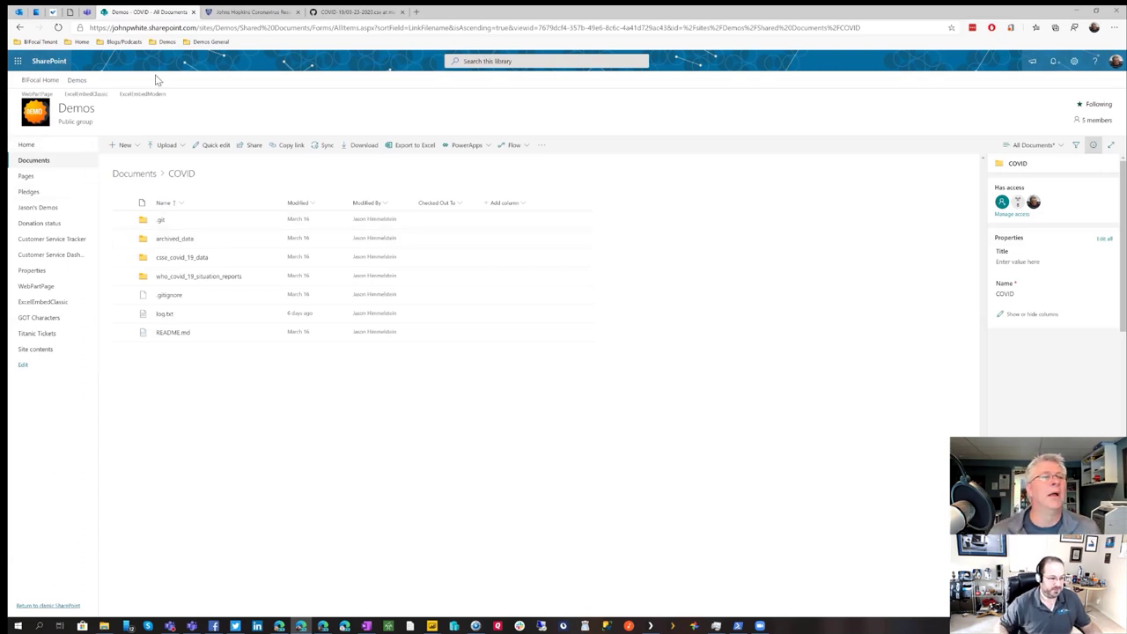
click(212, 31)
click(239, 27)
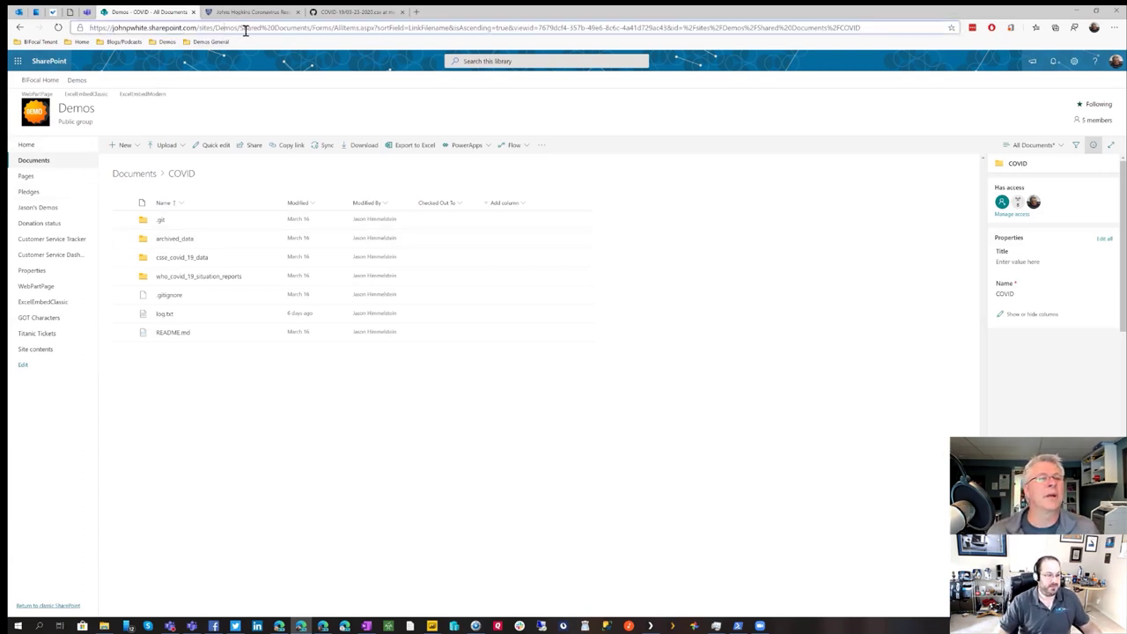
drag(240, 28, 230, 27)
drag(124, 12, 34, 13)
key(ctrl+c)
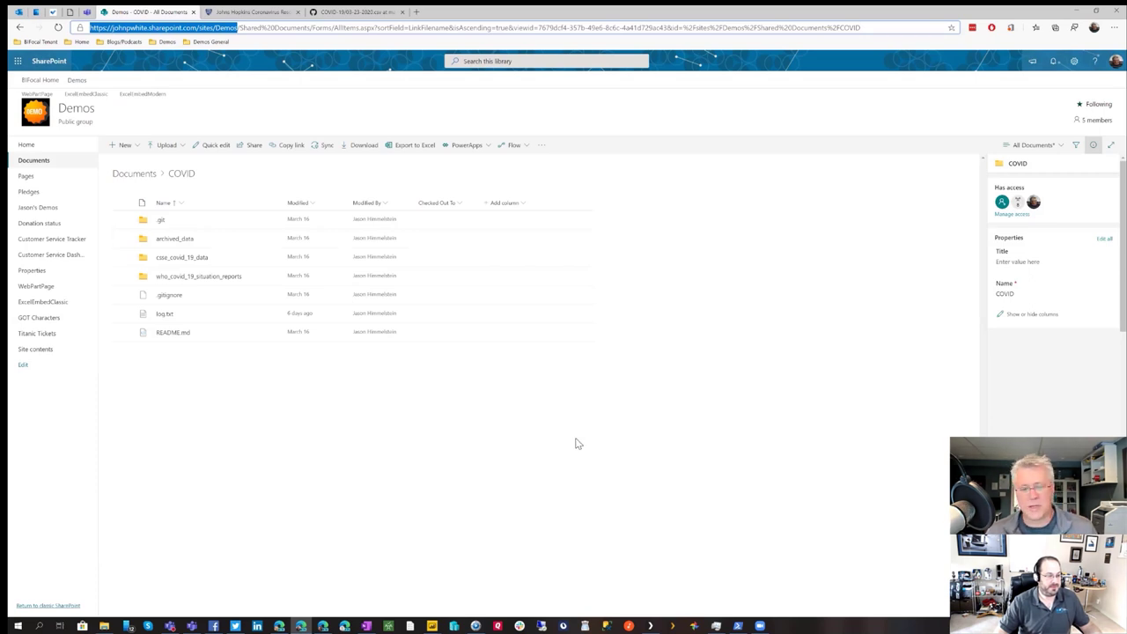
click(566, 480)
Switch to Power BI Desktop, search the data connectors for "Sharepoi" and connect with the SharePoint folder connector
mouse_move(433, 625)
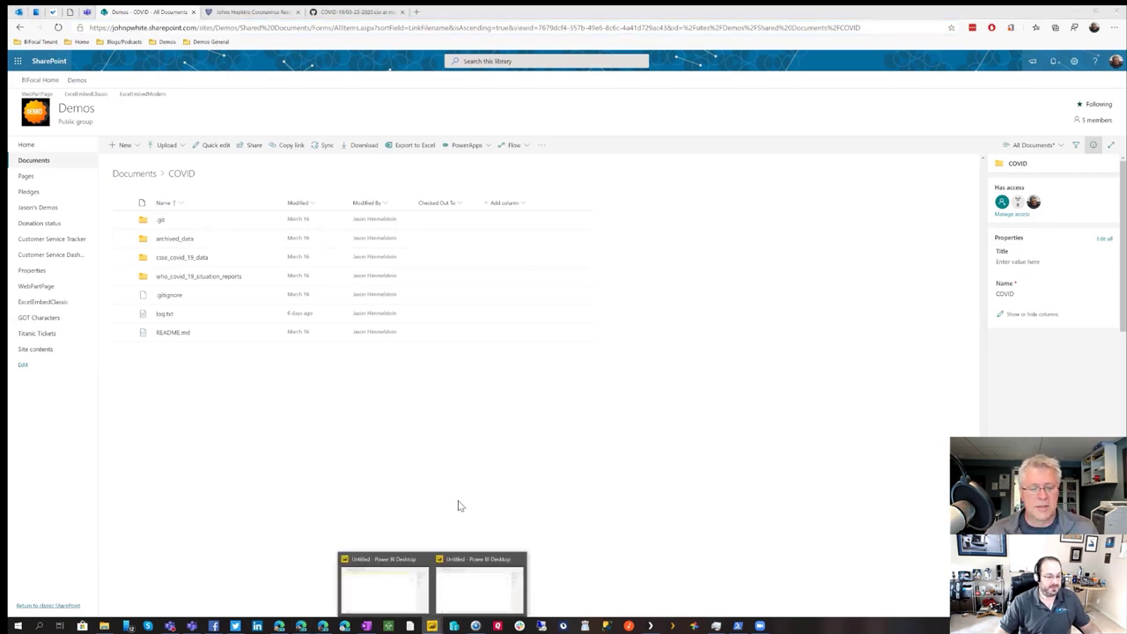
click(465, 589)
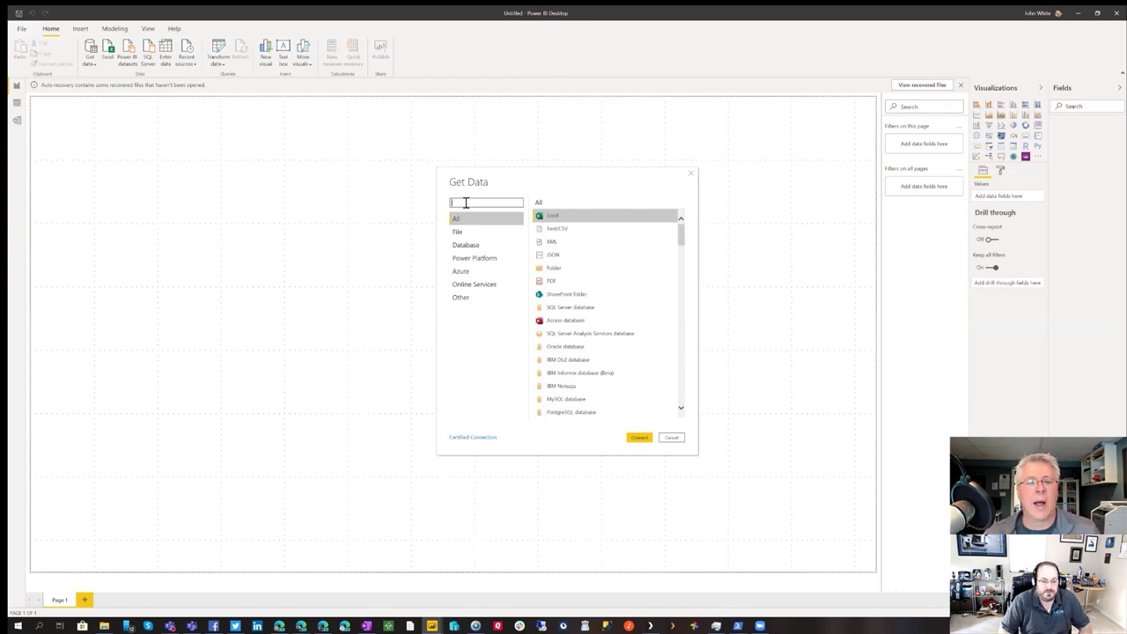
text(Sha)
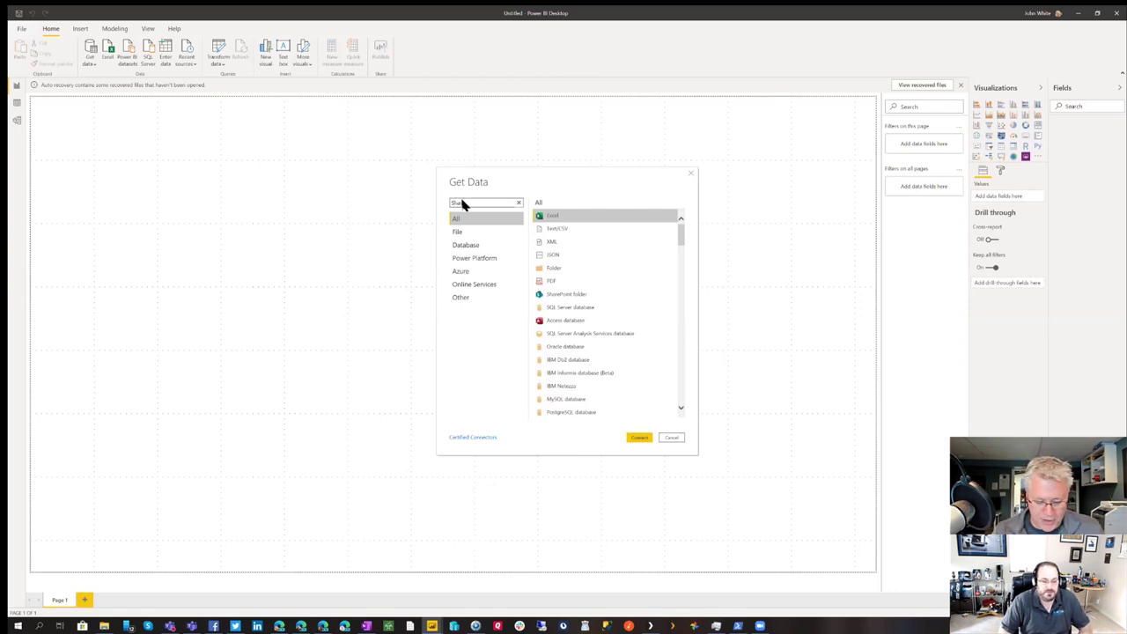
text(repoi)
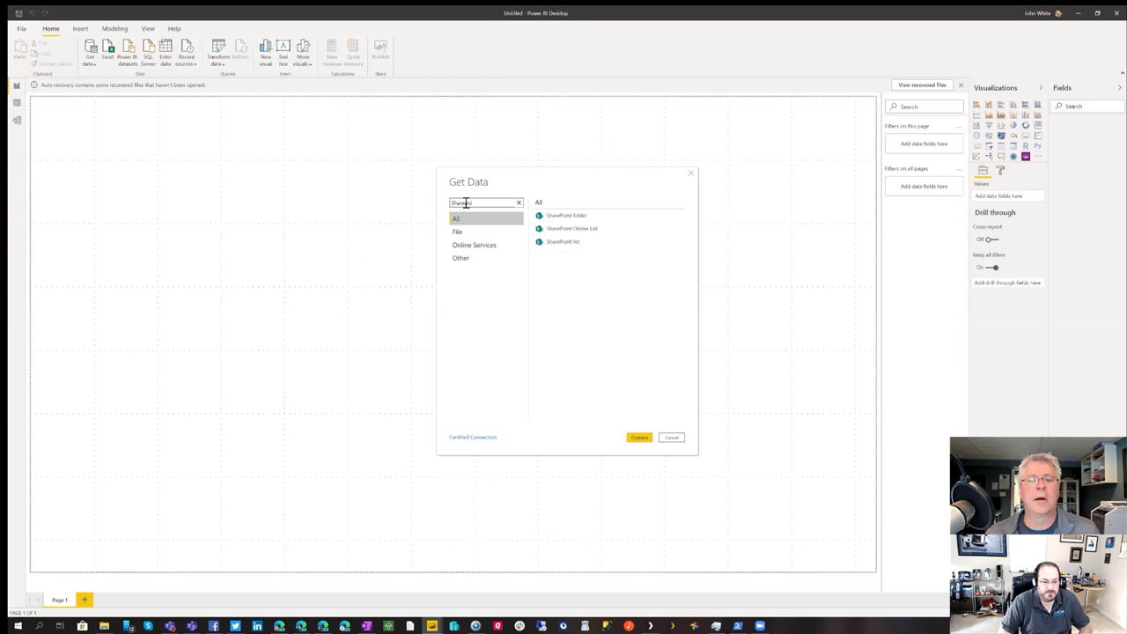
click(568, 217)
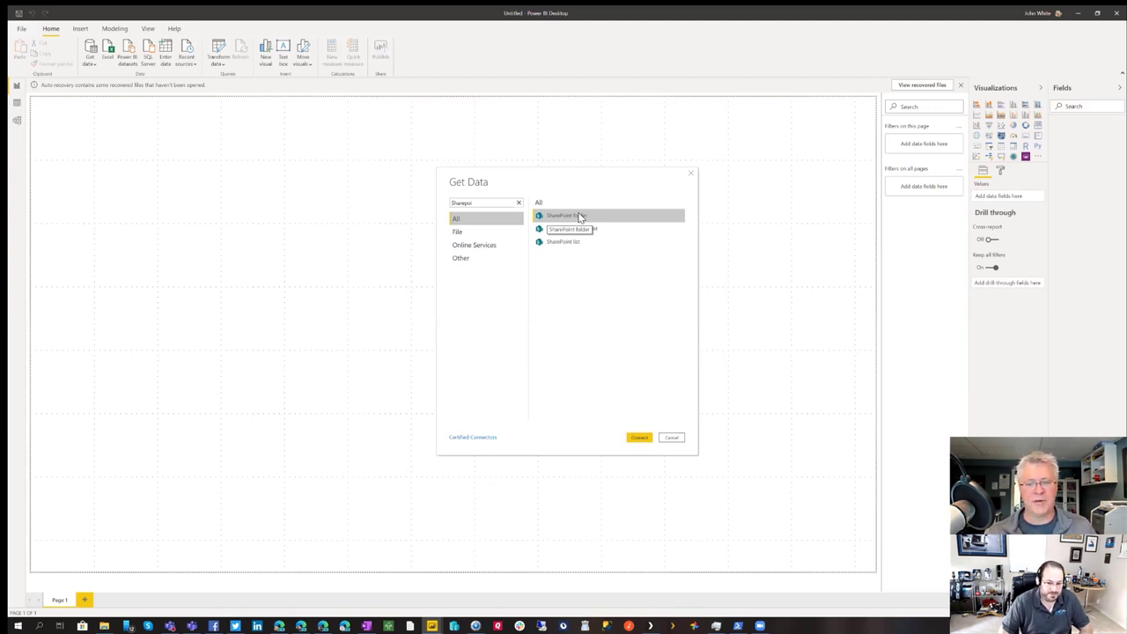
click(639, 438)
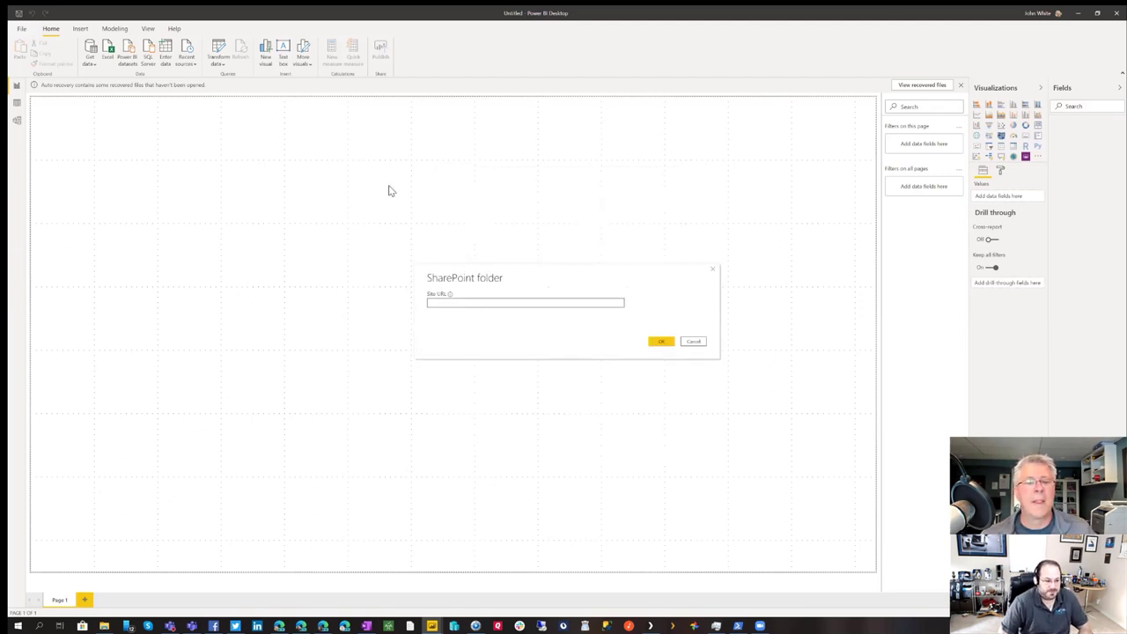
Paste the copied Demos site address as the SharePoint folder's site URL and confirm it to load the file preview
click(443, 303)
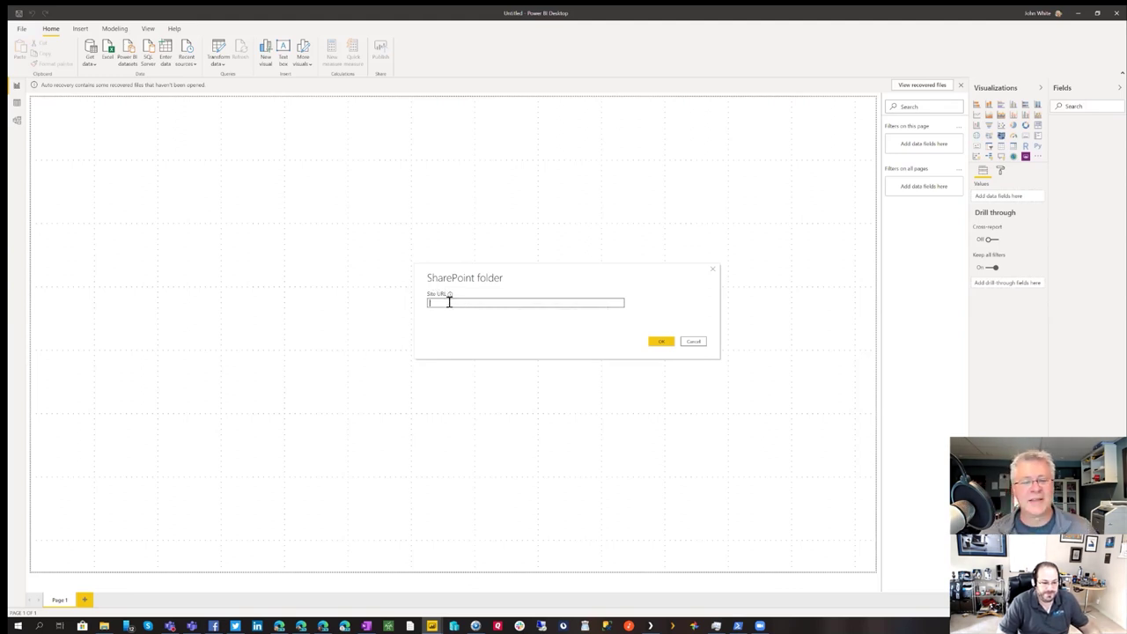
key(ctrl+v)
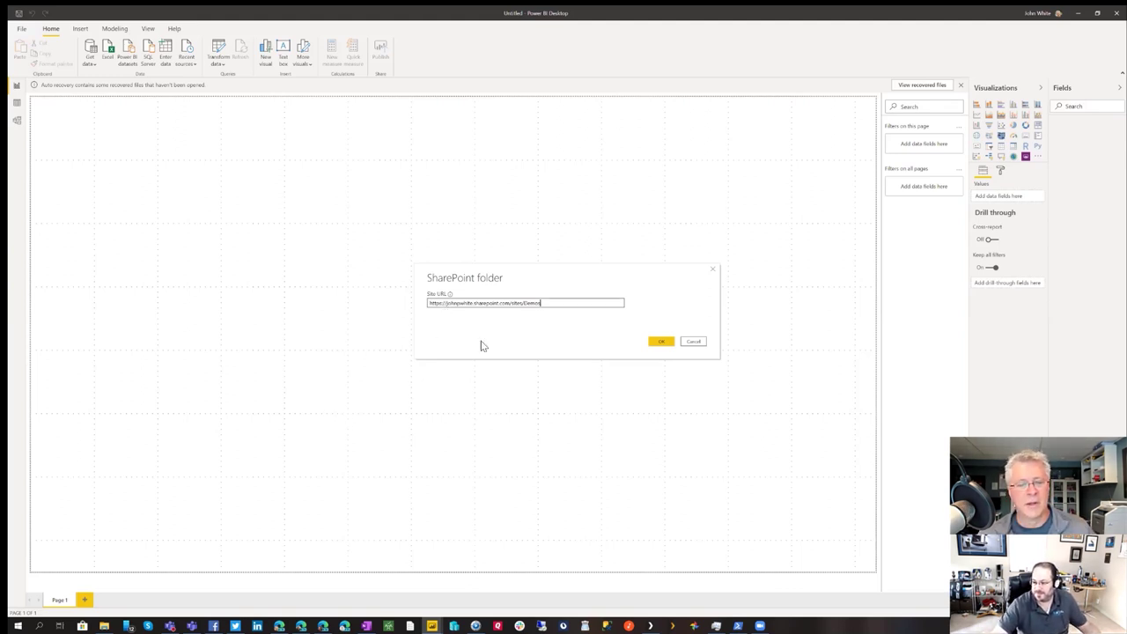
click(661, 343)
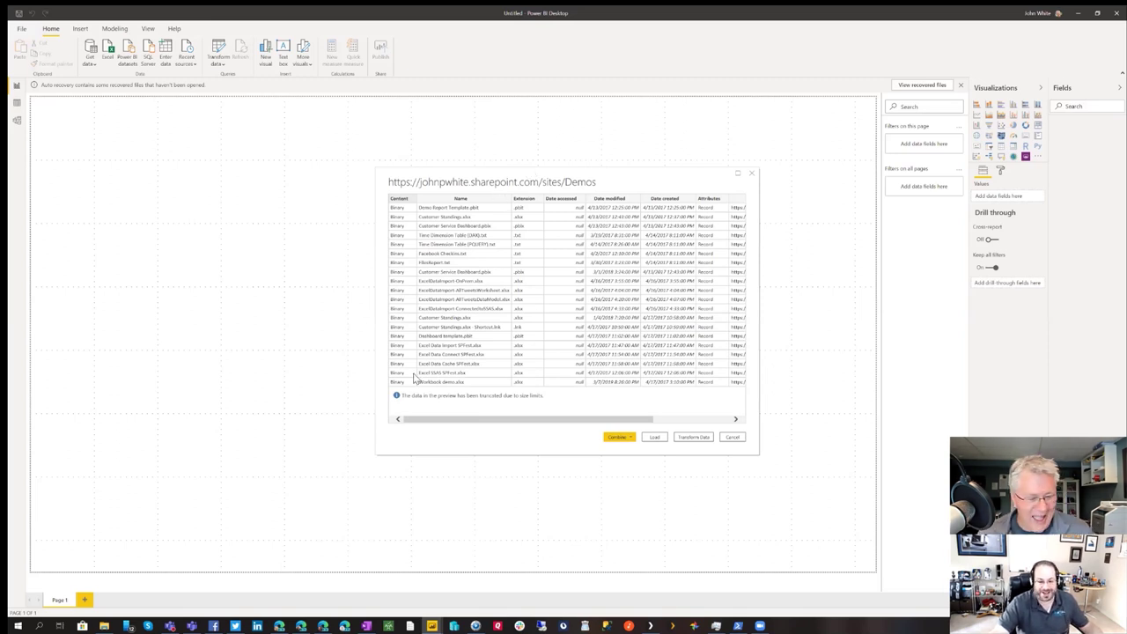
In File Explorer, open COVID > csse_covid_19_data > csse_covid_19_daily_reports under Demos - Documents and copy that folder's name from its path
click(103, 625)
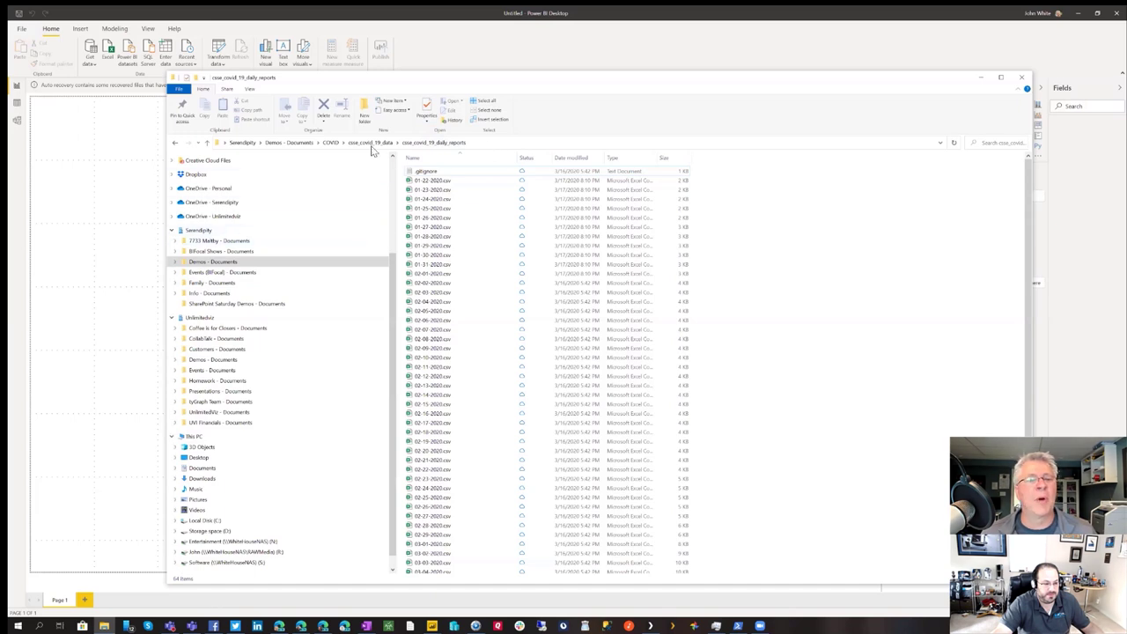
click(331, 143)
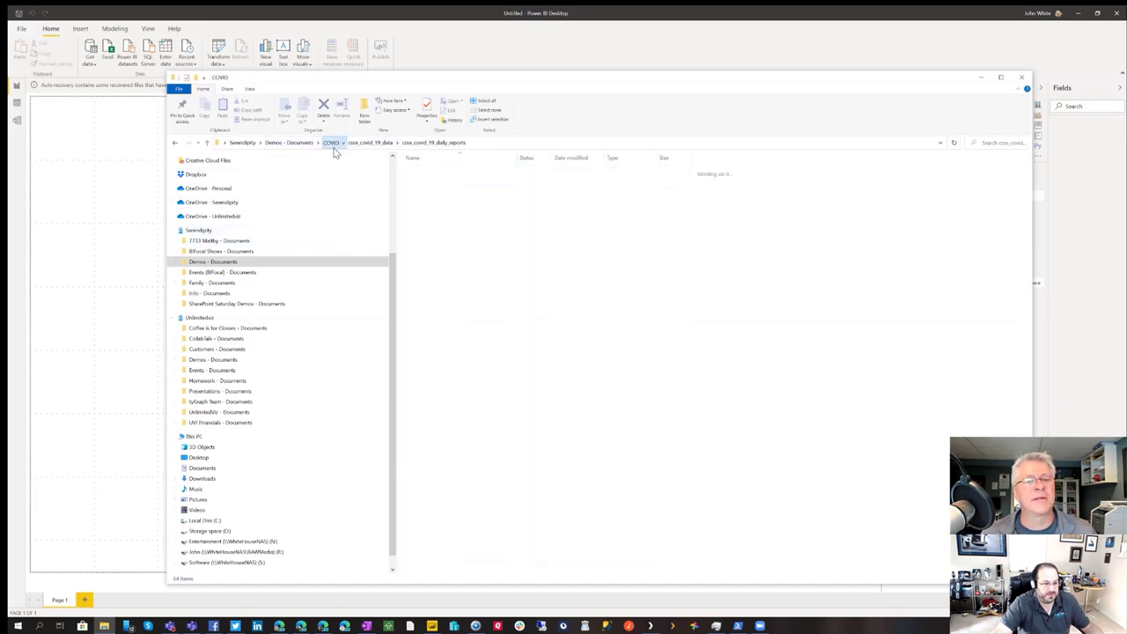
double_click(435, 191)
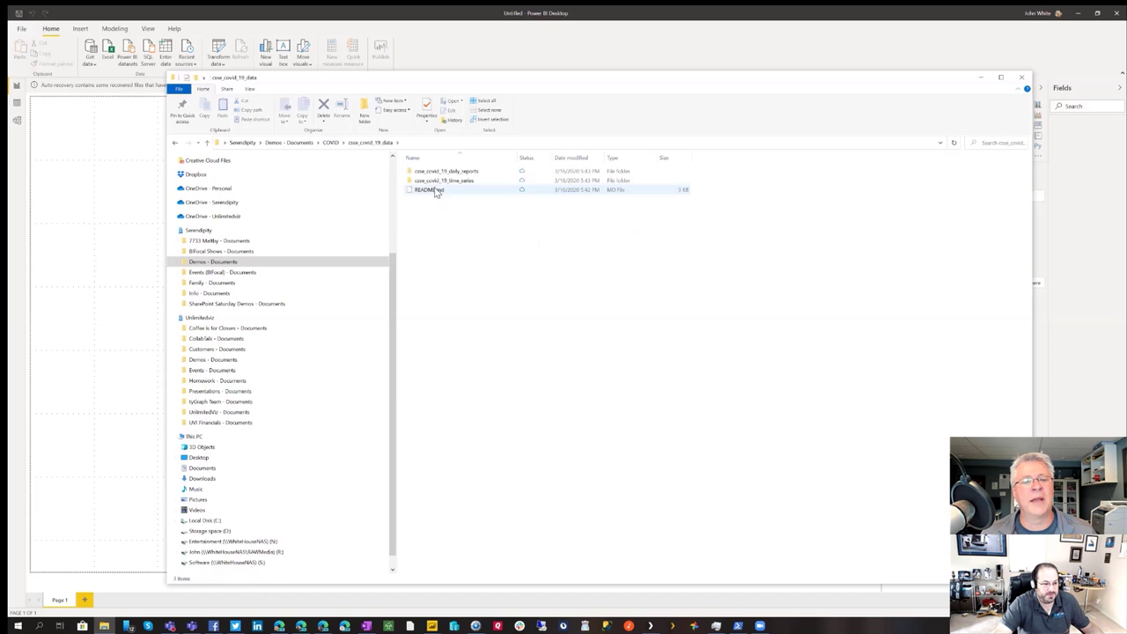
double_click(436, 172)
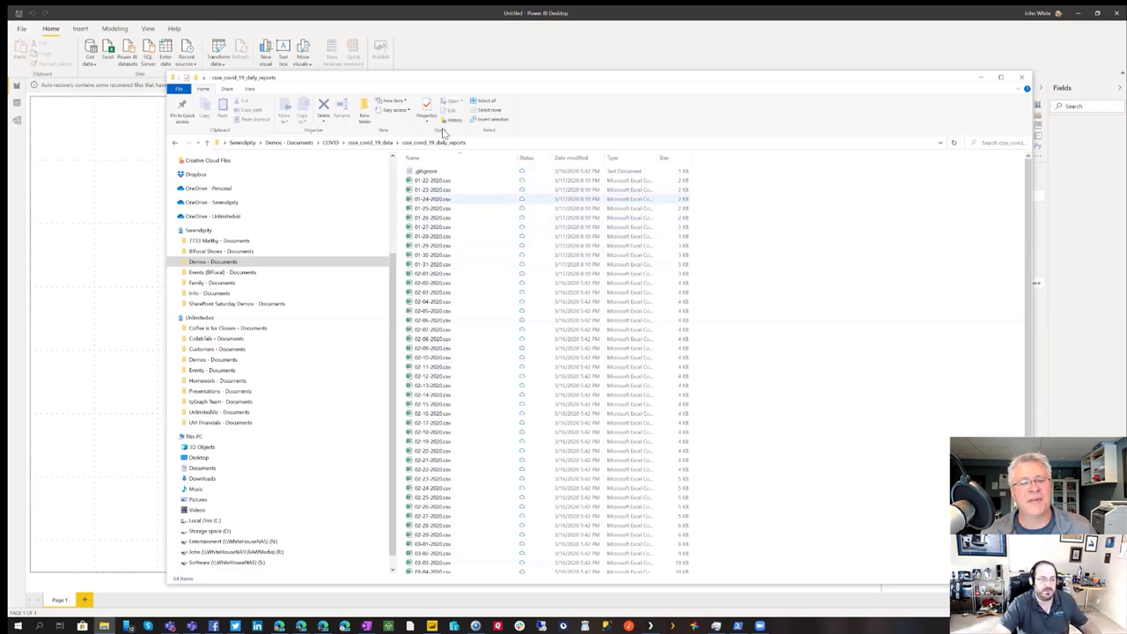
click(495, 143)
click(499, 143)
drag(474, 141, 401, 145)
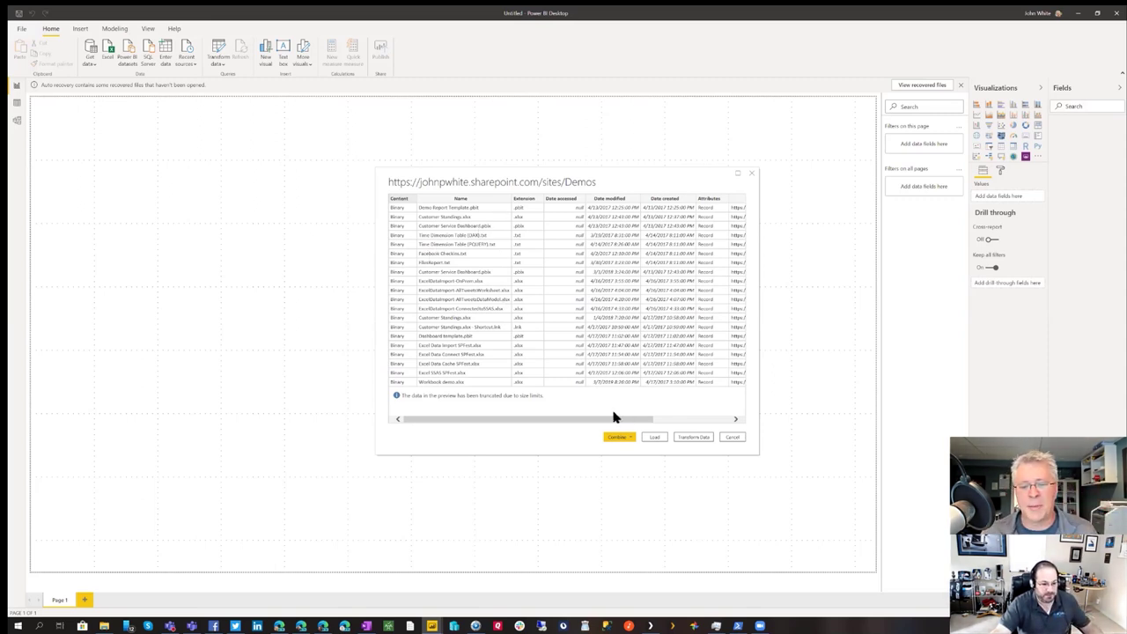
Open the previewed SharePoint file list for transformation and keep only rows whose Folder Path contains "csse_covid_19_daily_reports"
click(691, 438)
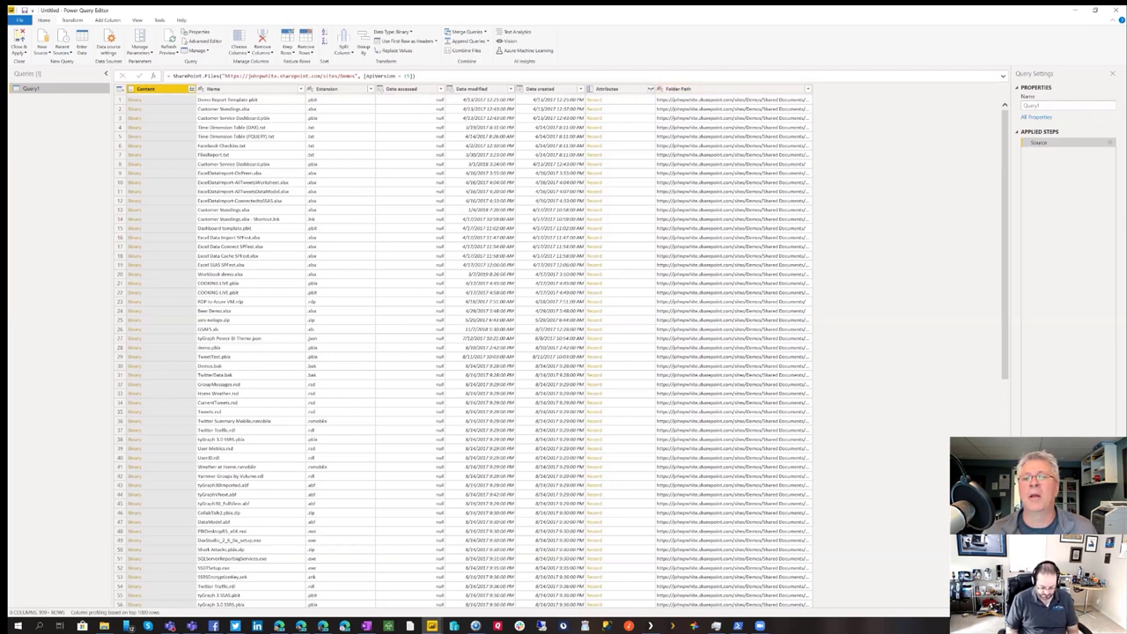
click(807, 89)
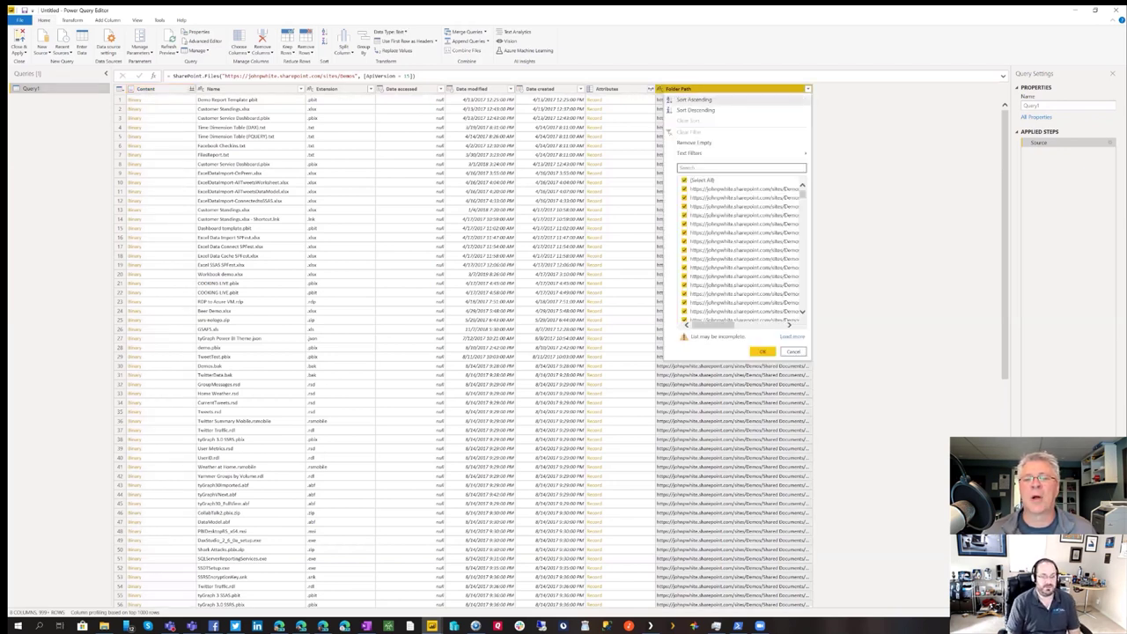
mouse_move(704, 153)
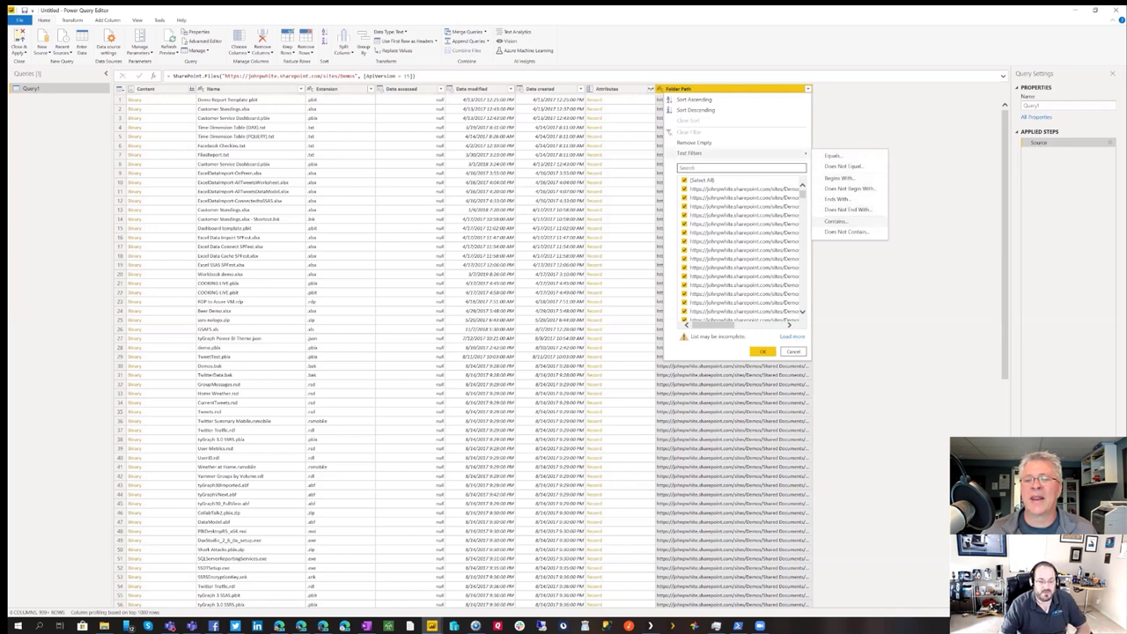
click(834, 221)
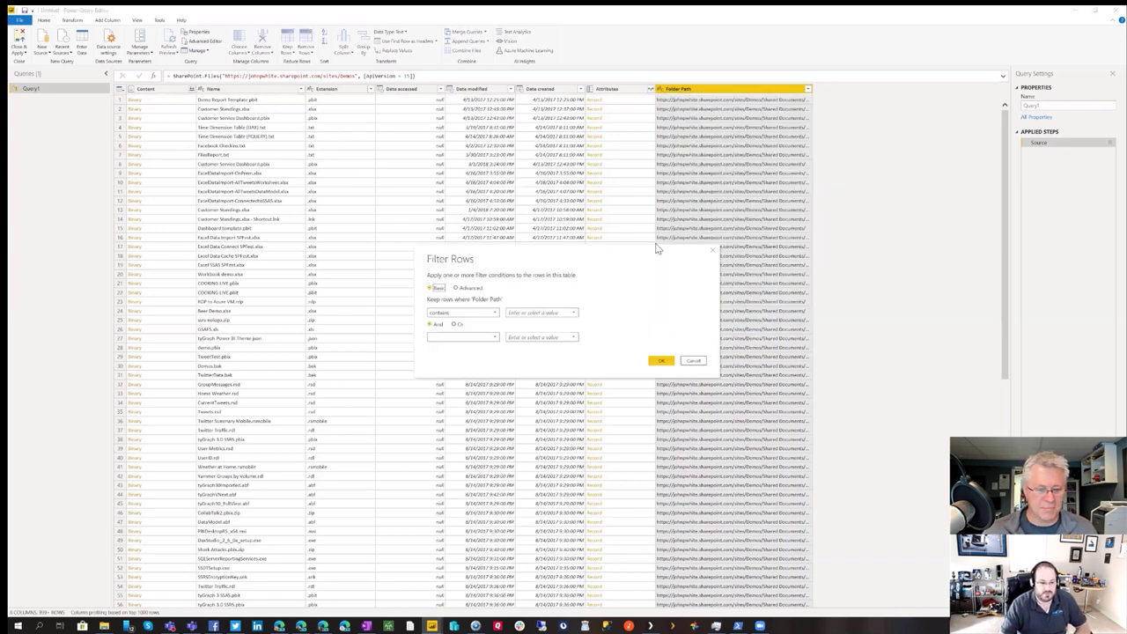
click(531, 314)
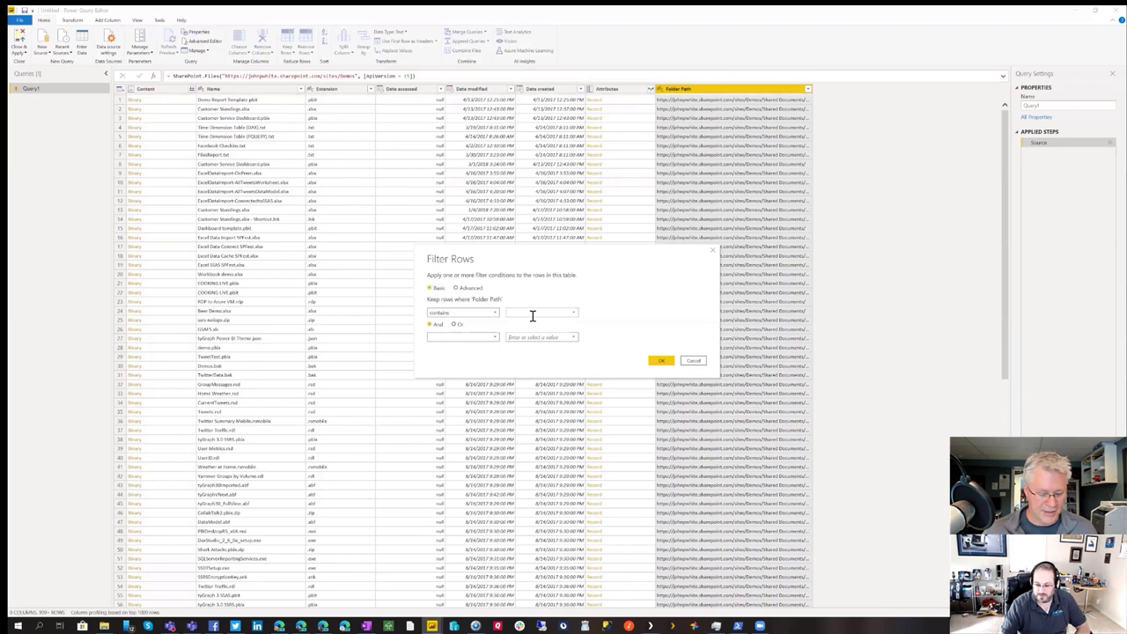
text(csse_covid_19_daily_reports)
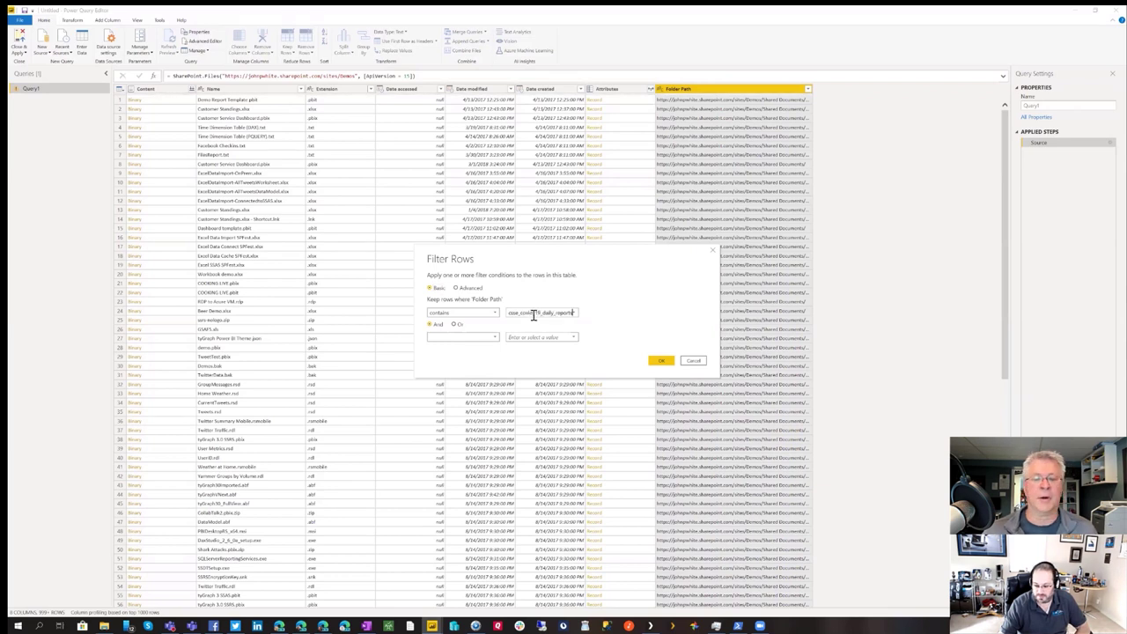
click(660, 361)
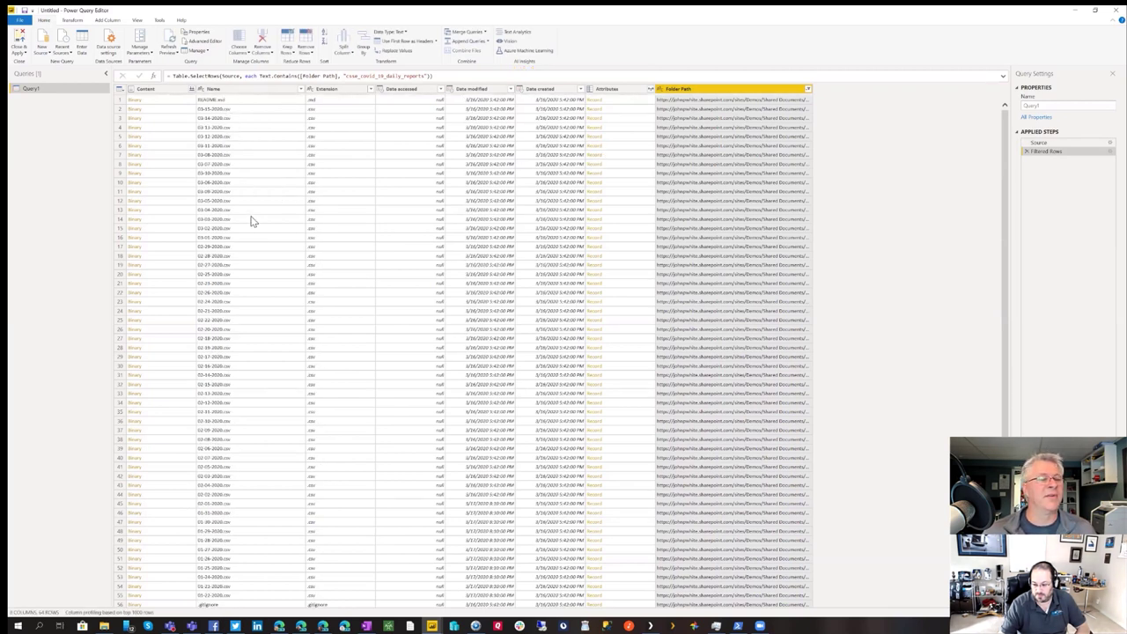
Review the filtered file list for non-CSV files and sort it by the Name column in ascending order
scroll(251, 233, down, 3)
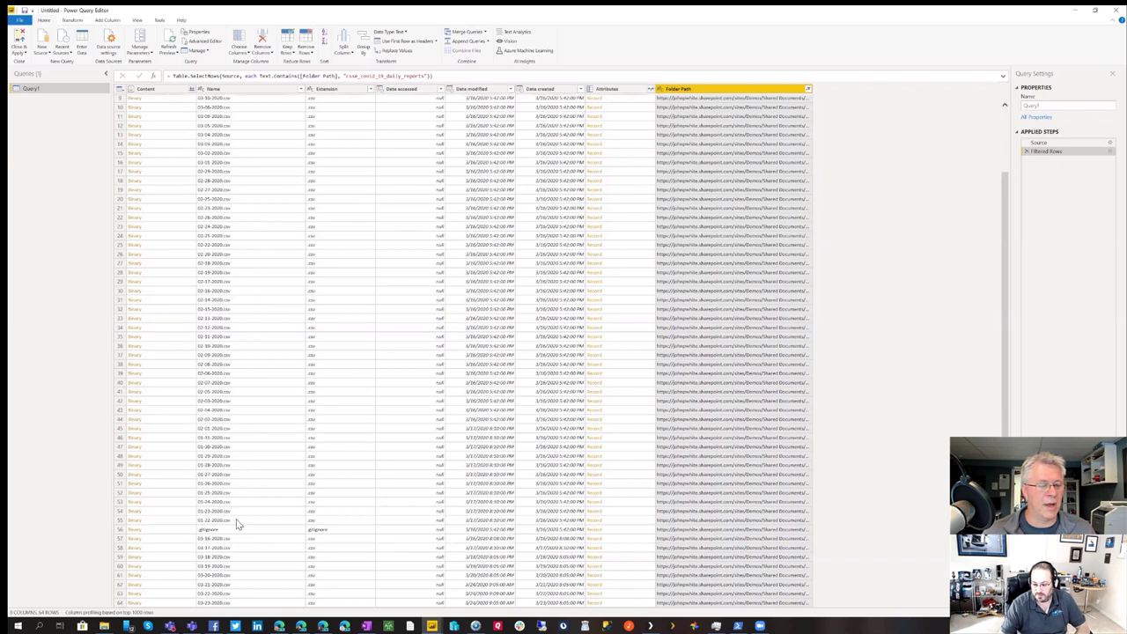
scroll(236, 291, up, 3)
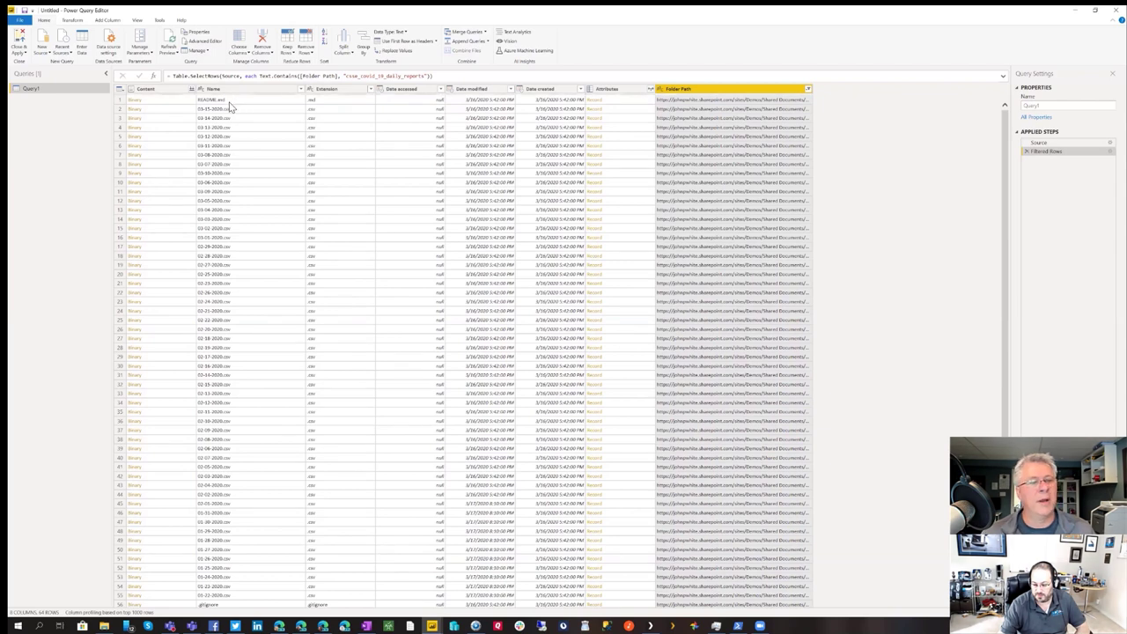
scroll(276, 139, down, 3)
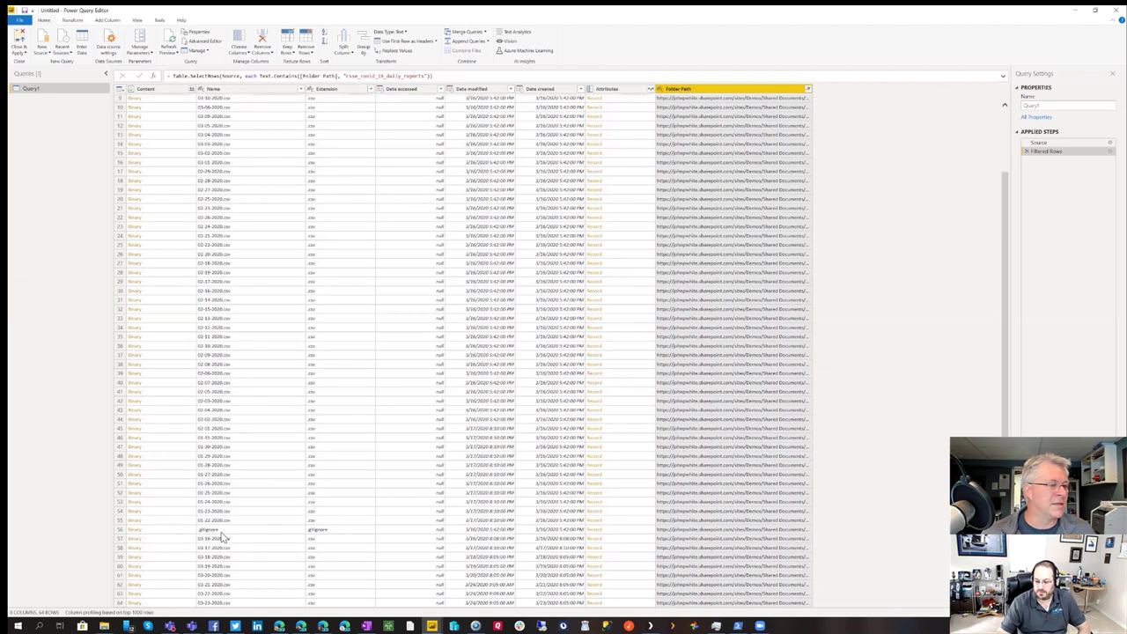
scroll(244, 486, up, 3)
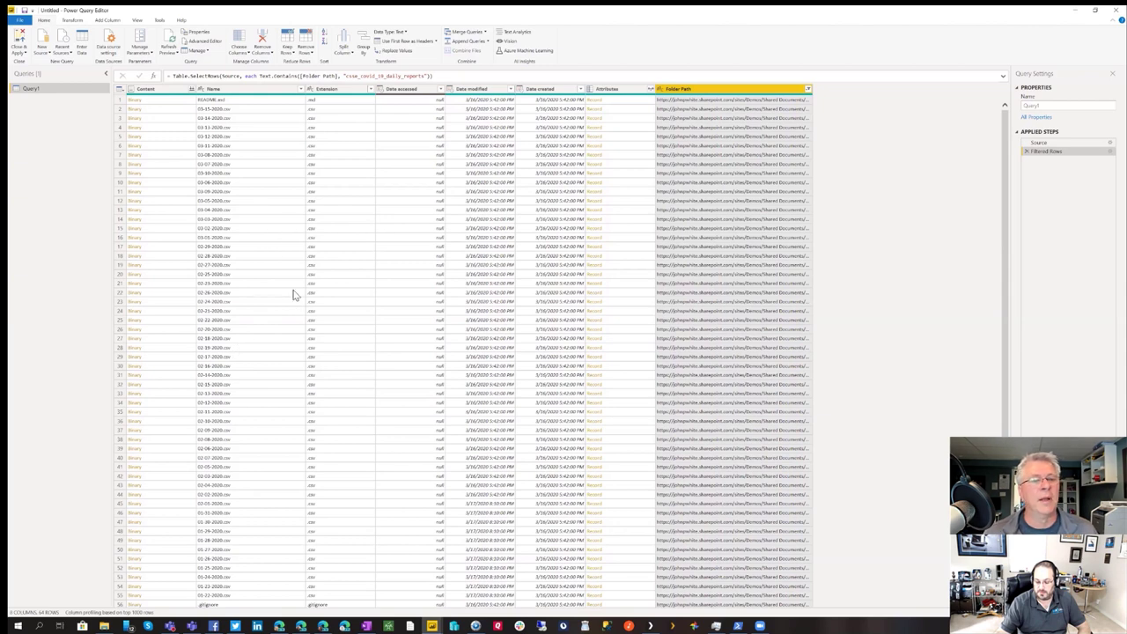
click(305, 89)
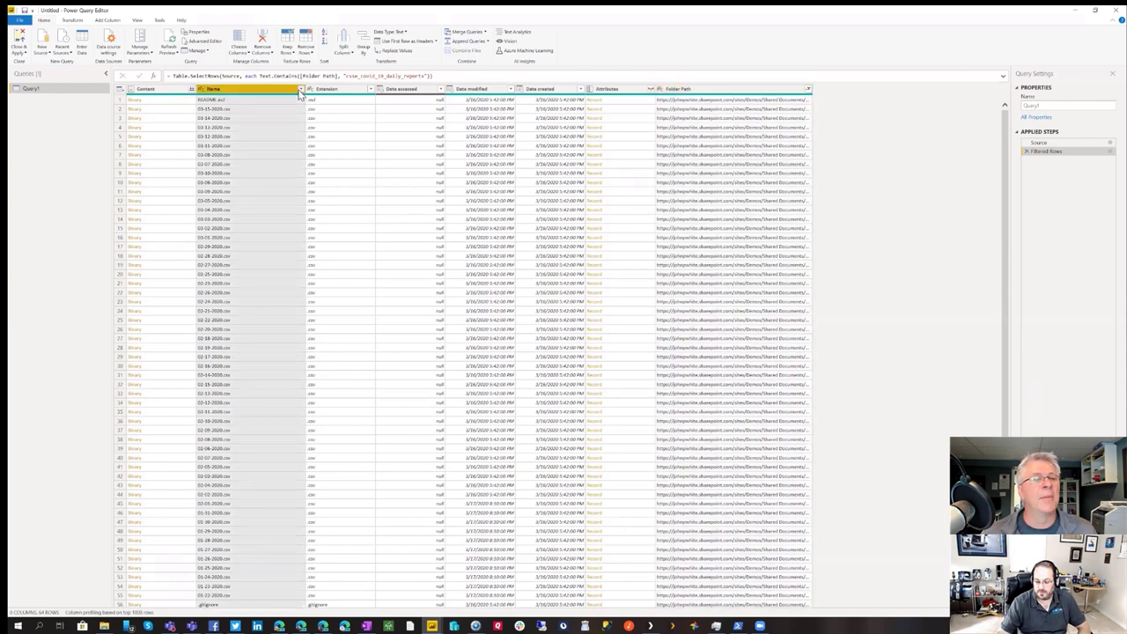
click(211, 101)
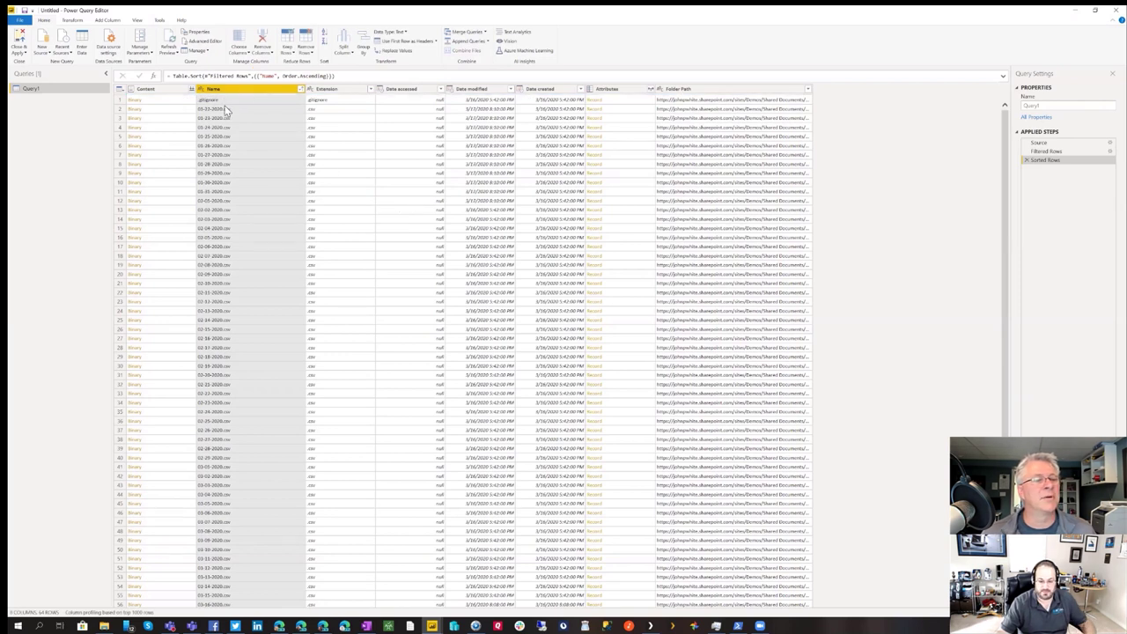
scroll(255, 138, down, 3)
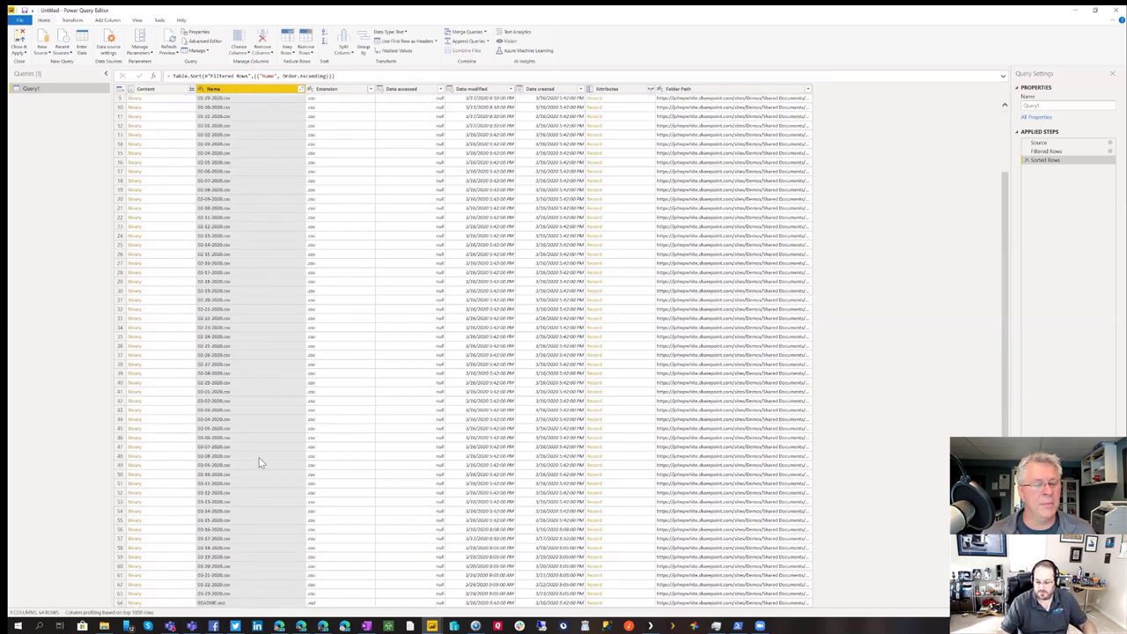
scroll(261, 264, up, 3)
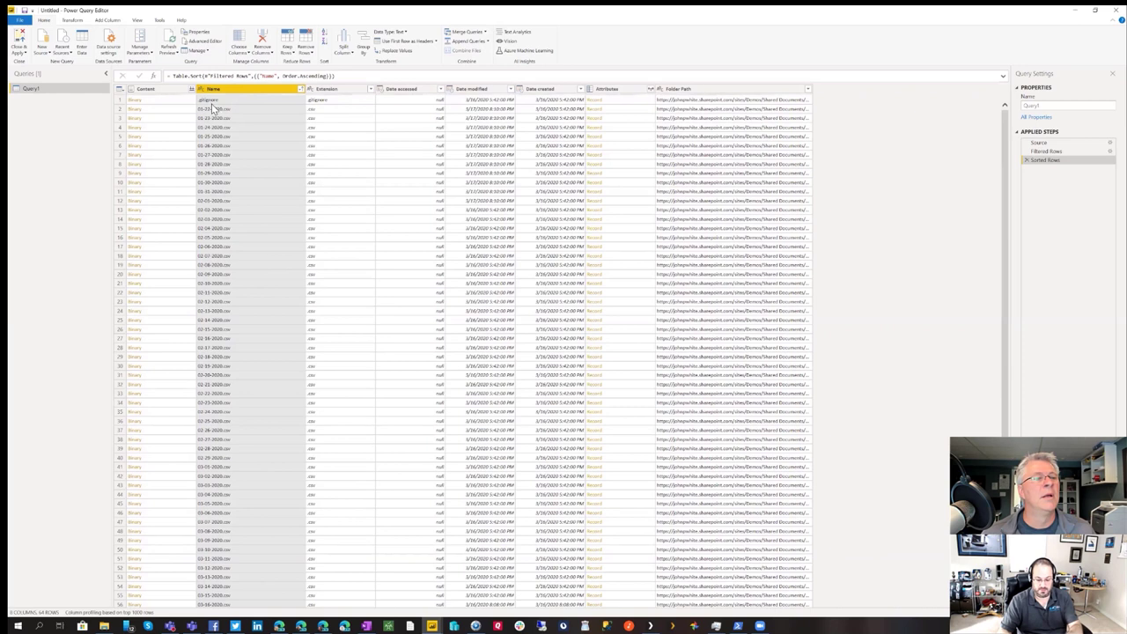
Remove the top 1 row, the .gitignore file, from the sorted file list
click(124, 90)
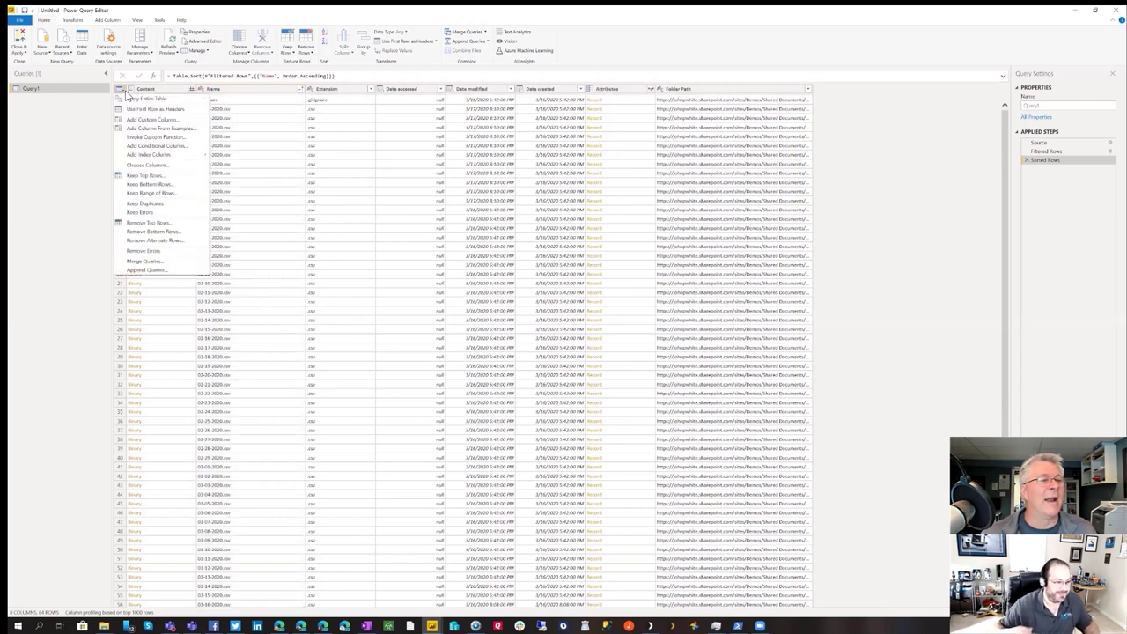
click(161, 227)
text(1)
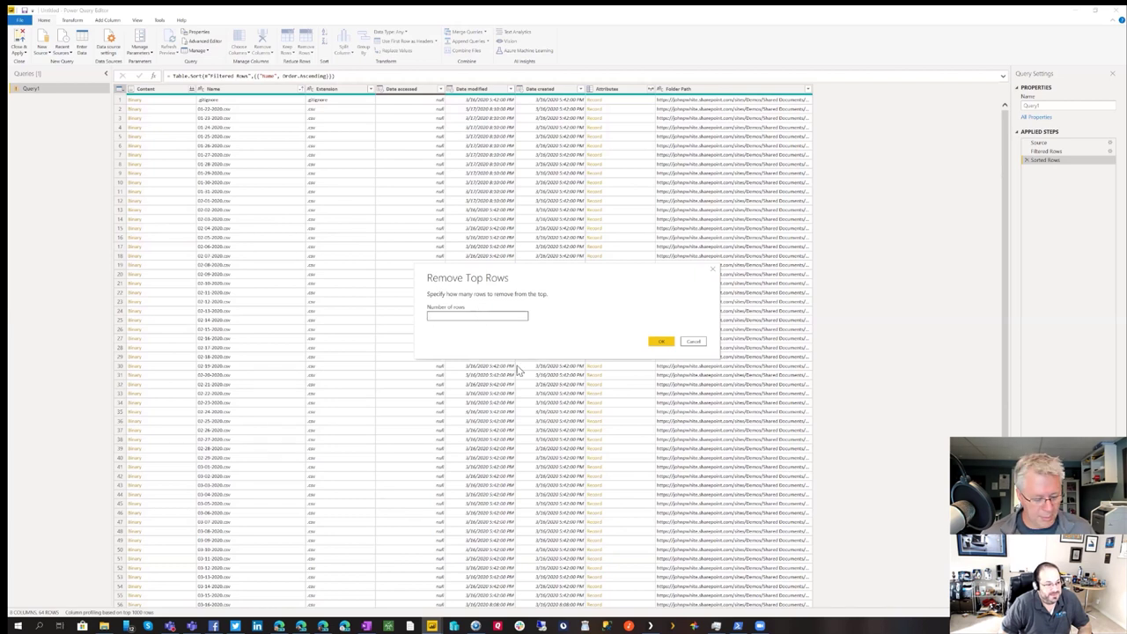
click(661, 341)
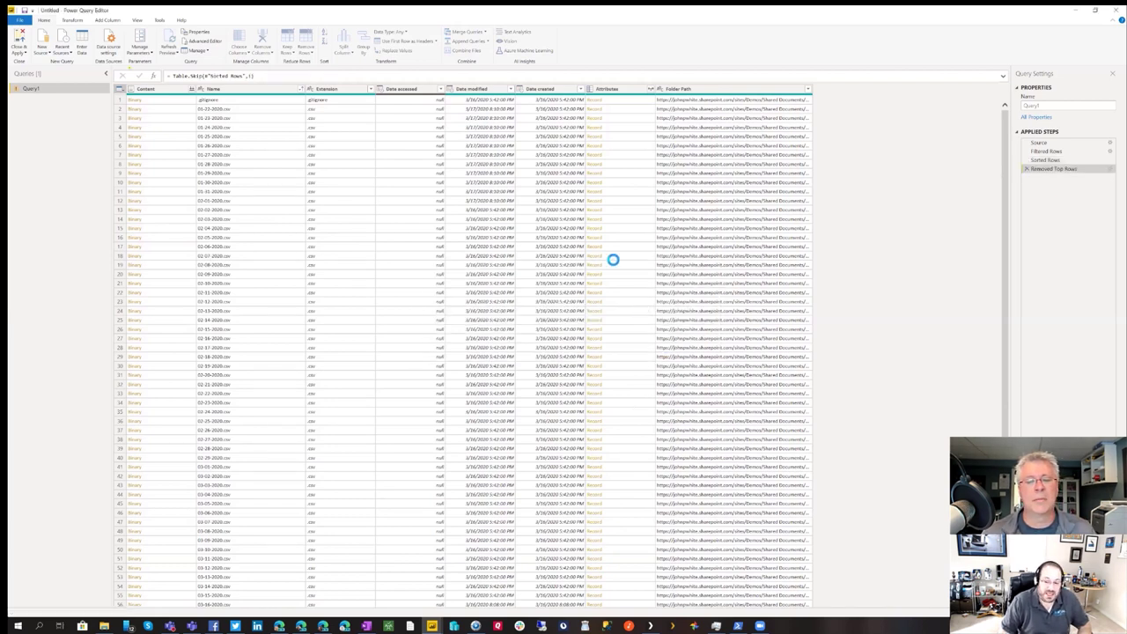
Remove the bottom 1 row, the README file, from the file list and check the remaining CSV rows
click(120, 89)
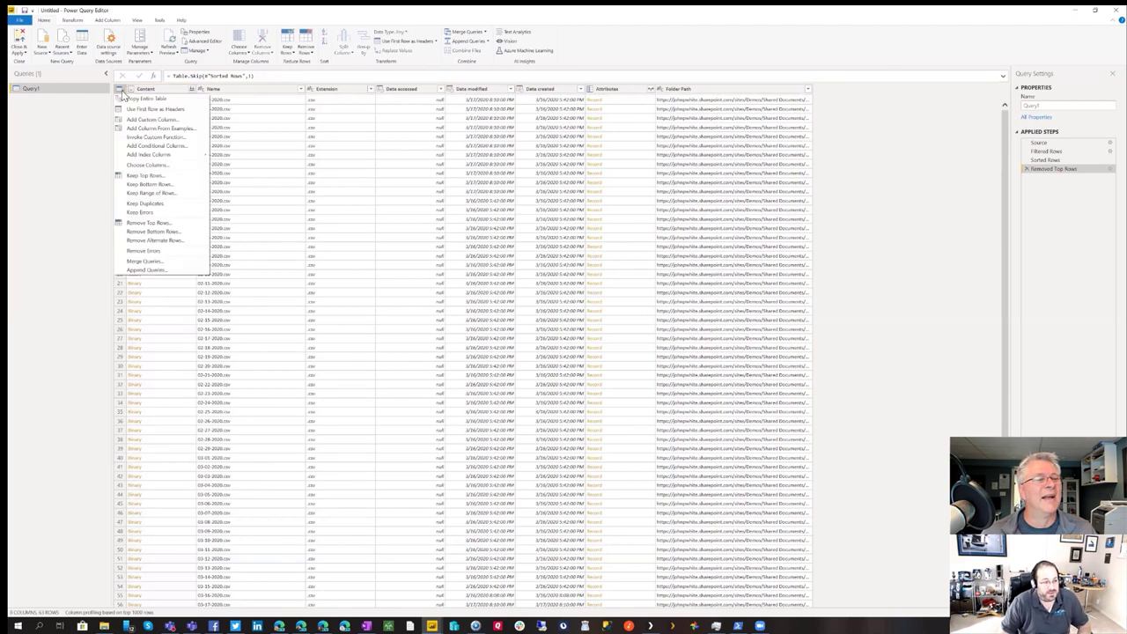
click(172, 234)
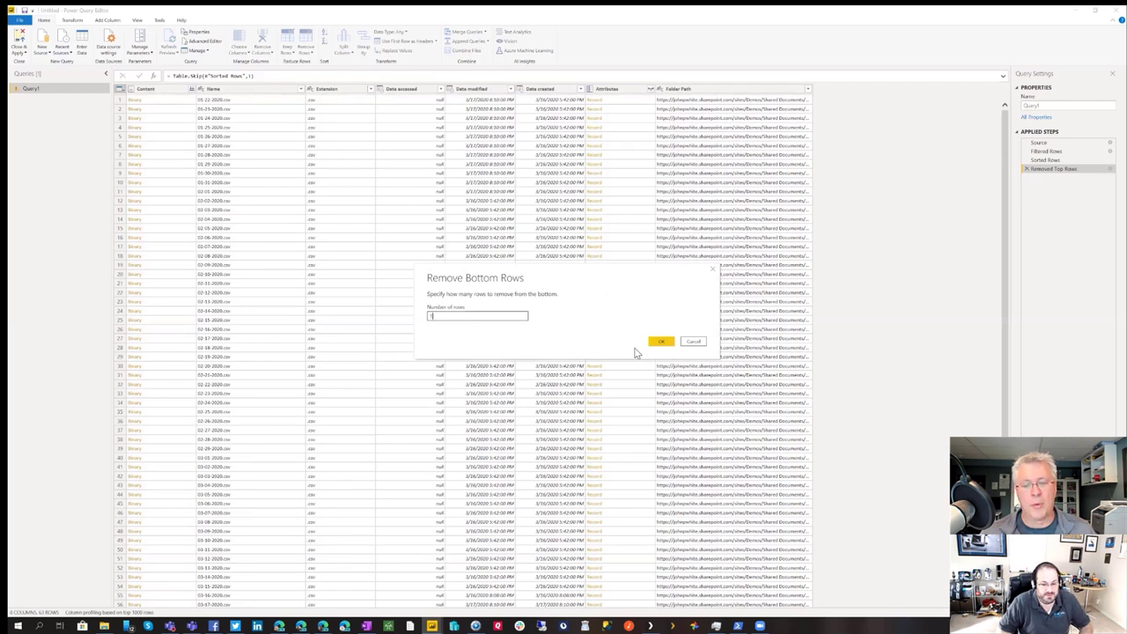
click(661, 342)
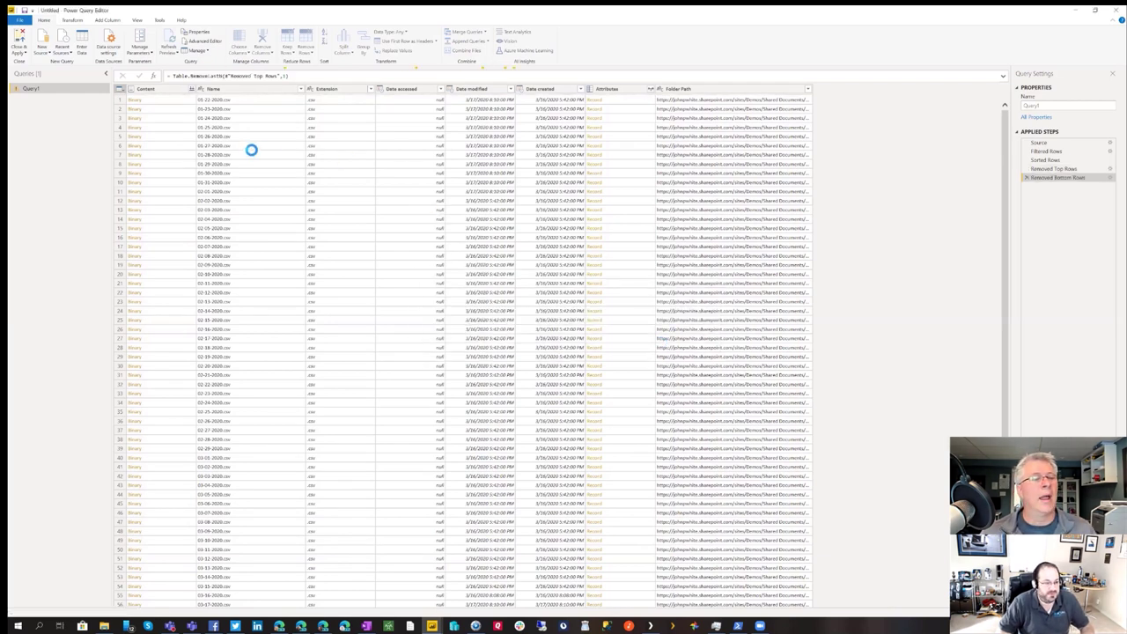
scroll(244, 202, down, 2)
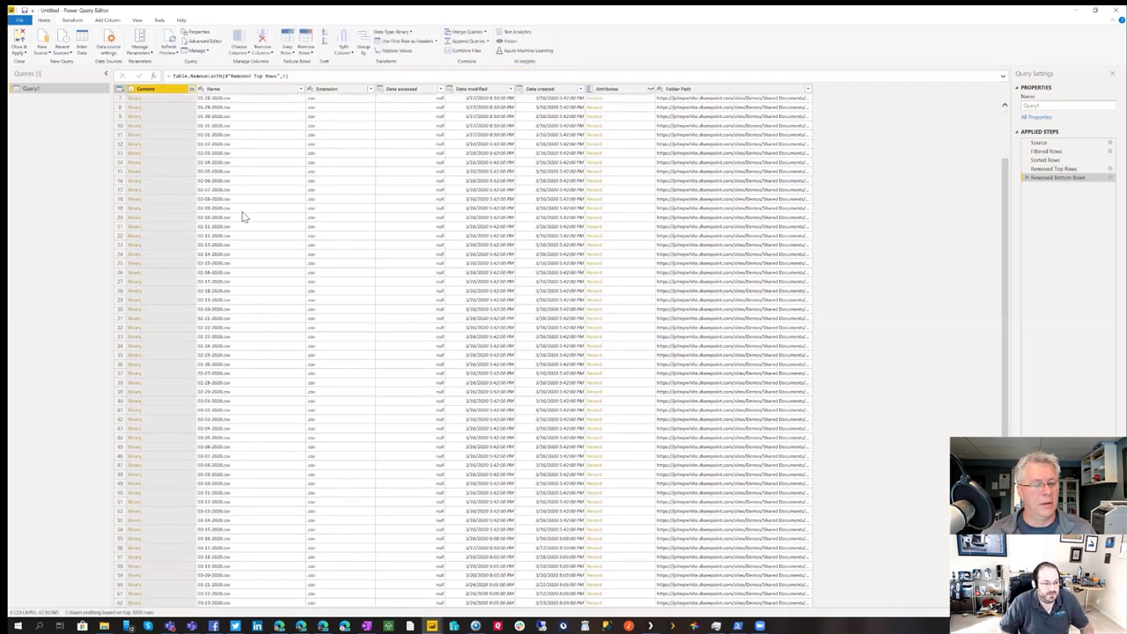
scroll(254, 231, up, 2)
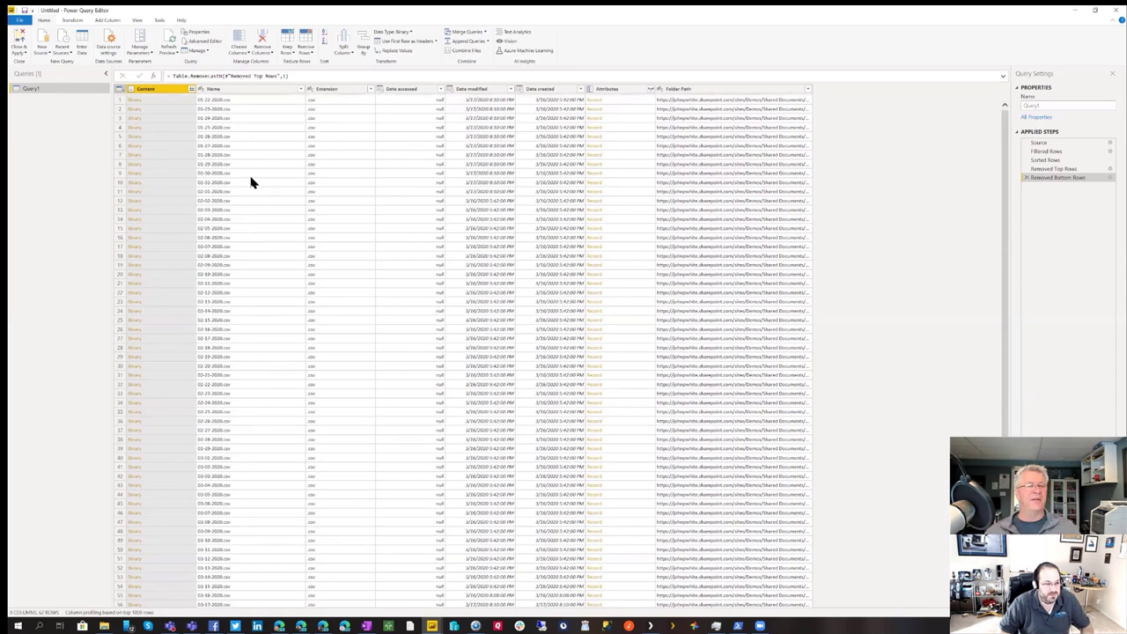
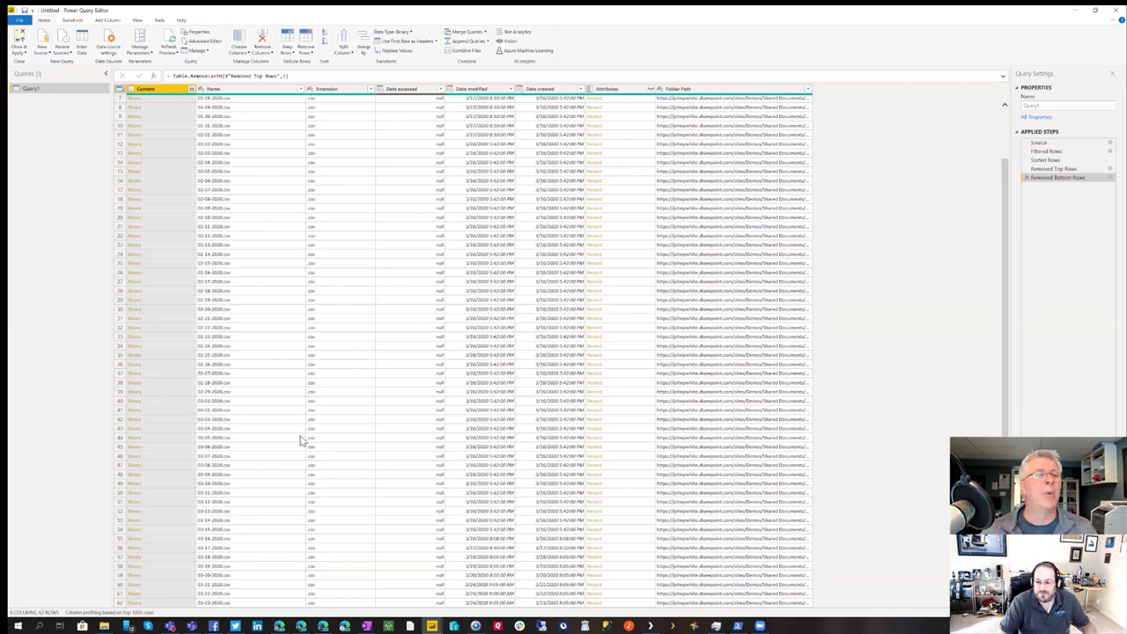
Filter the file list to keep only rows whose Date created is before 3/23/2020
click(301, 89)
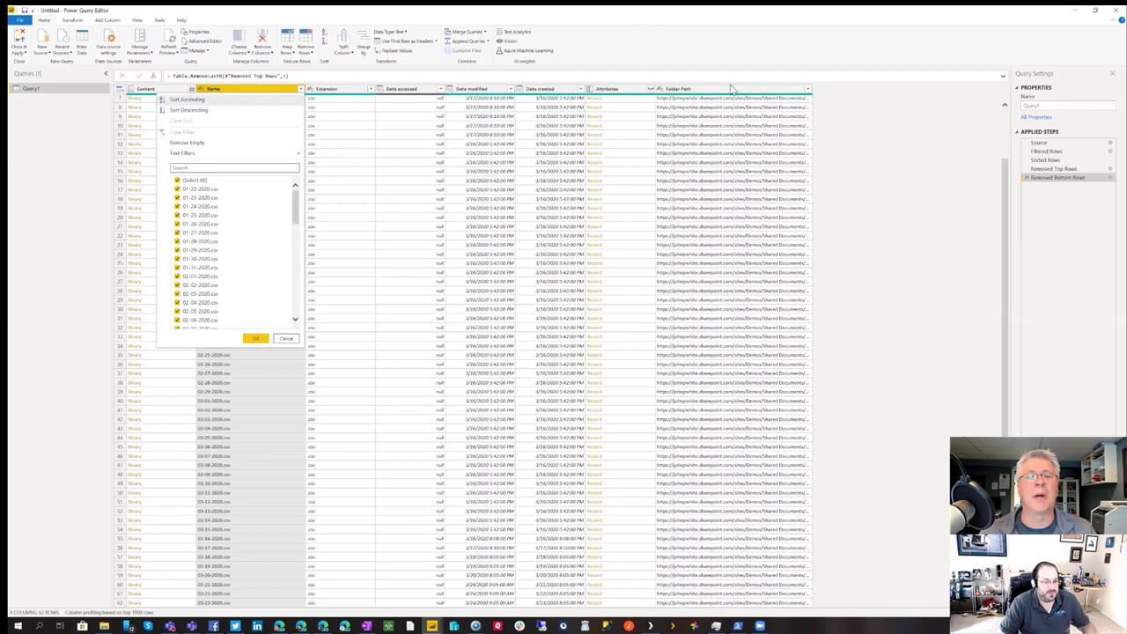
key(Escape)
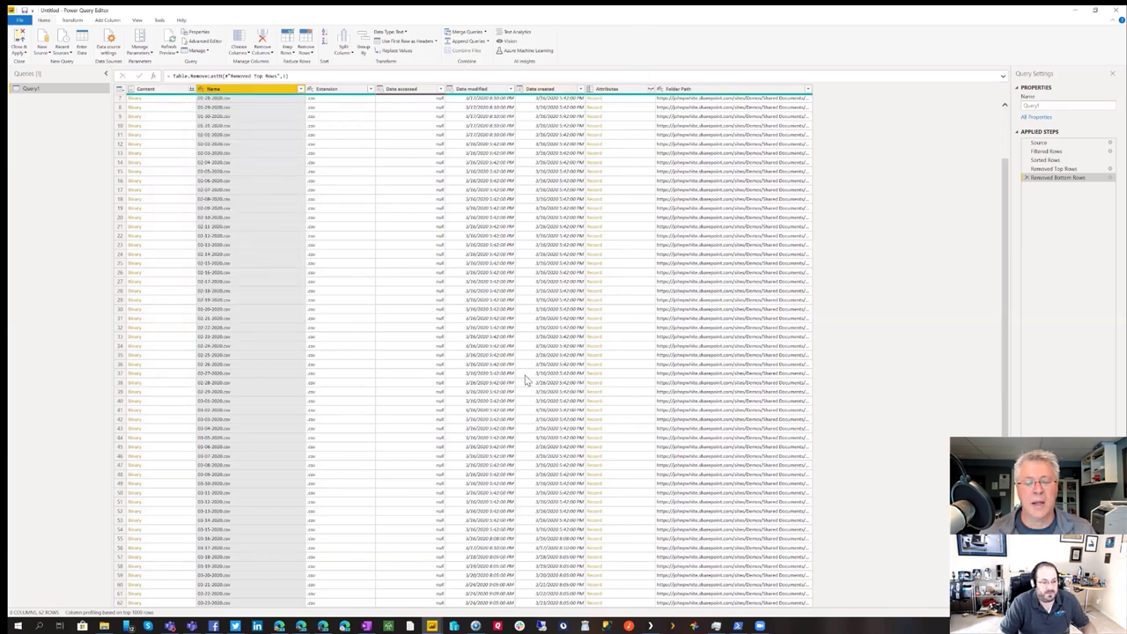
click(580, 89)
mouse_move(543, 155)
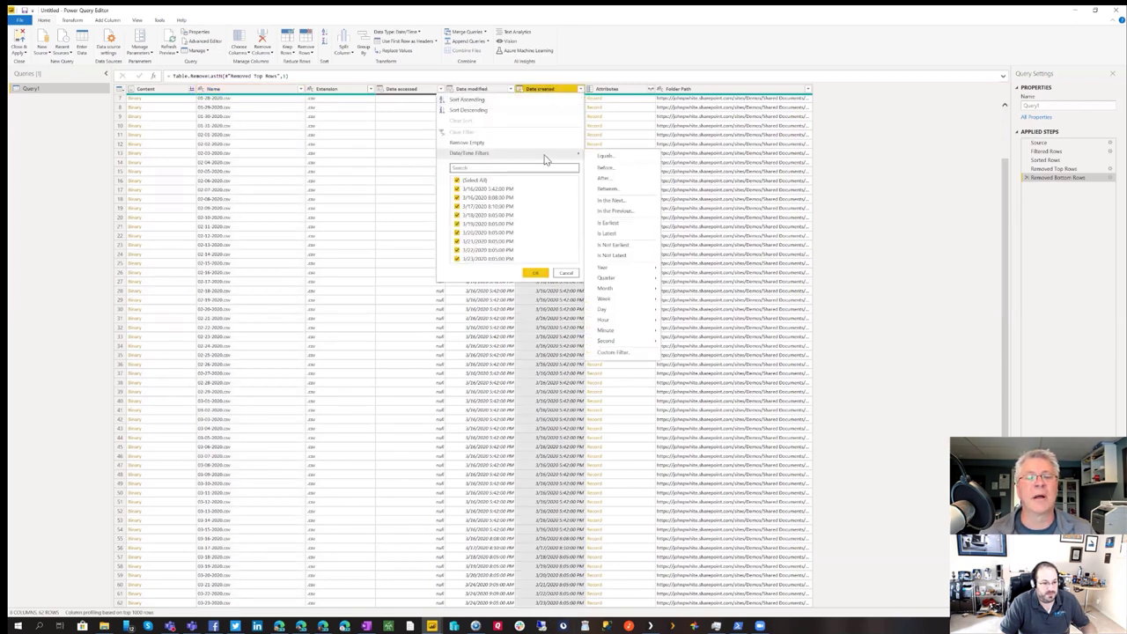
click(619, 168)
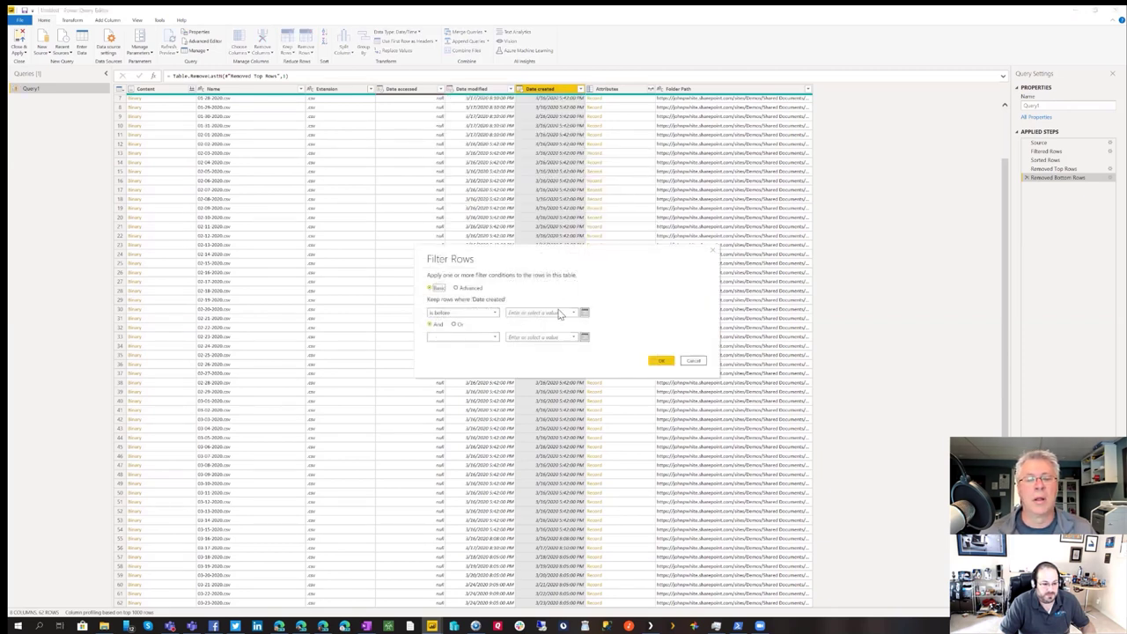
click(585, 314)
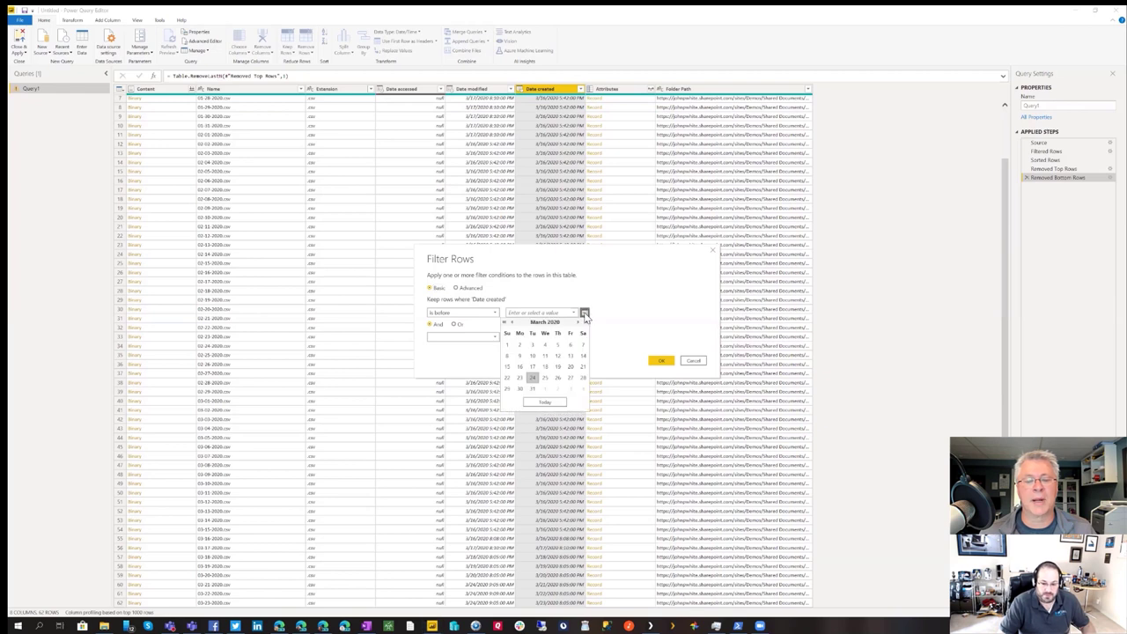
click(521, 381)
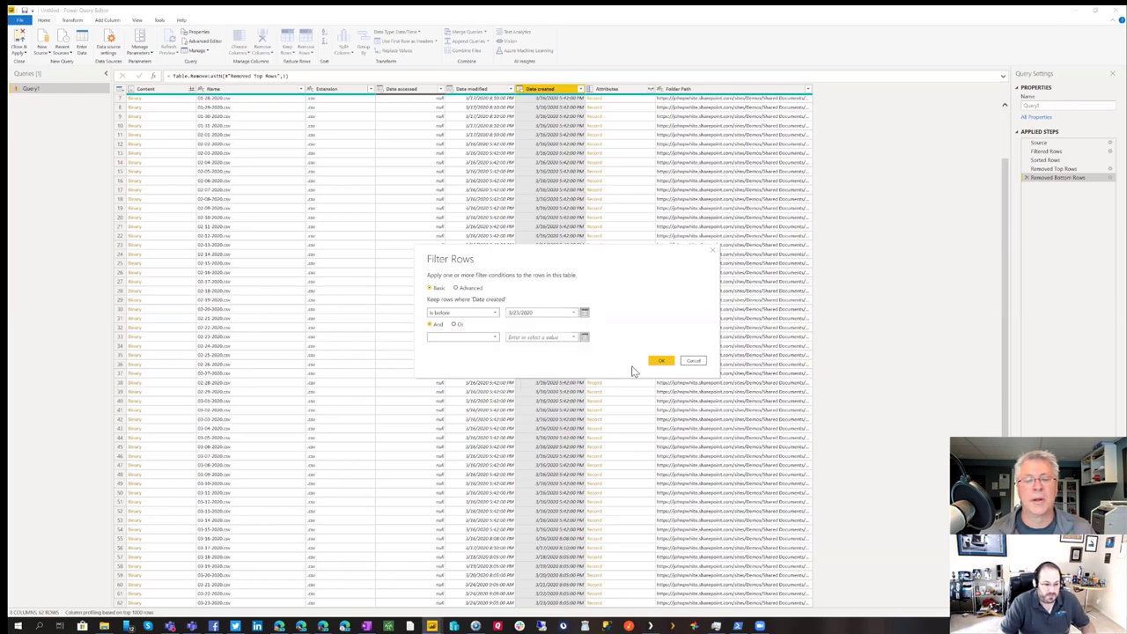
click(660, 361)
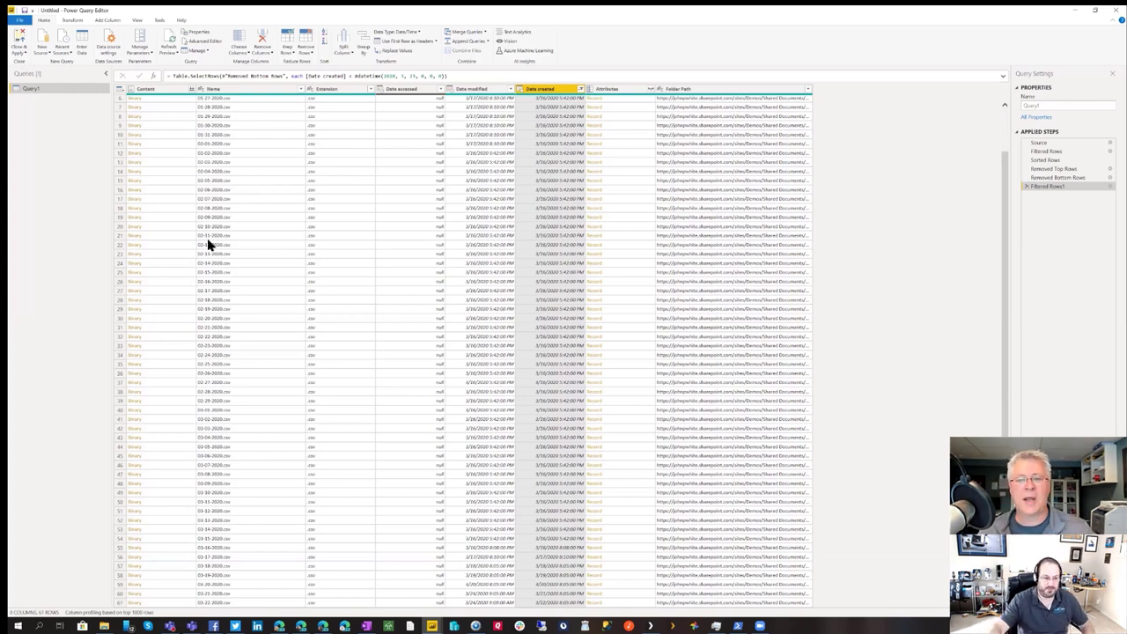
Duplicate the Query1 file list query and rename the copy Query2
right_click(39, 91)
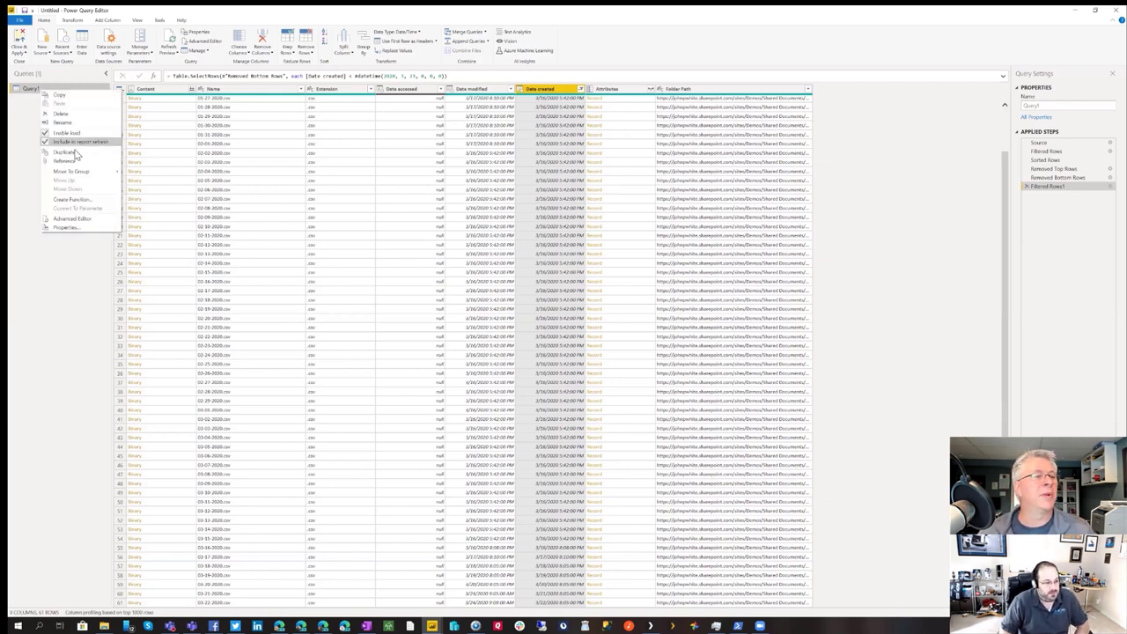
click(74, 154)
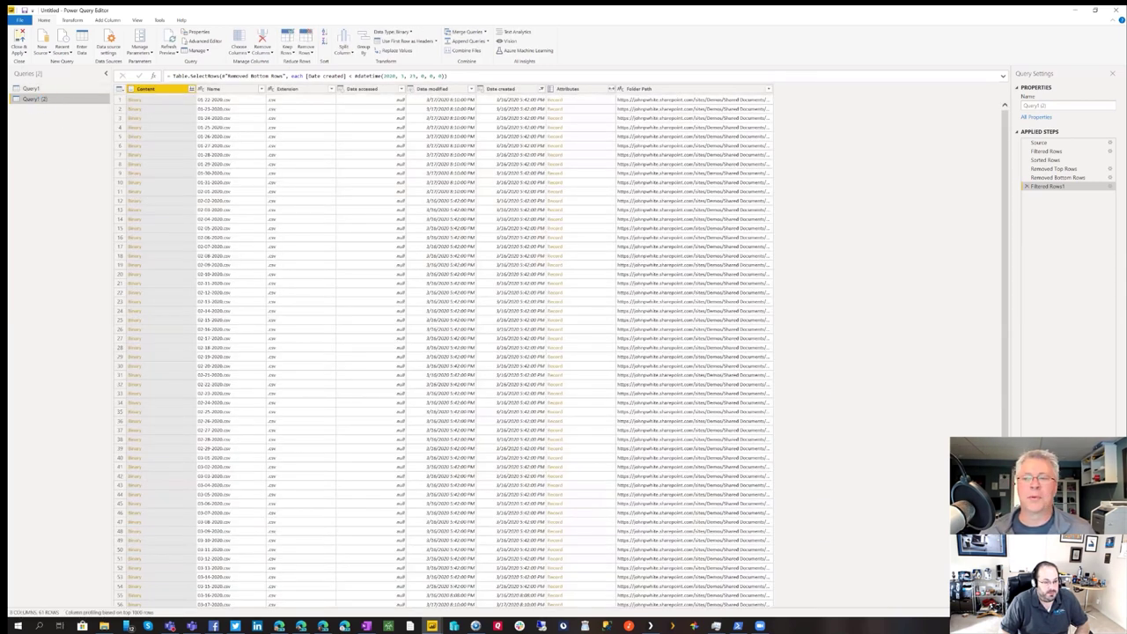
click(1056, 105)
drag(1057, 104, 1021, 105)
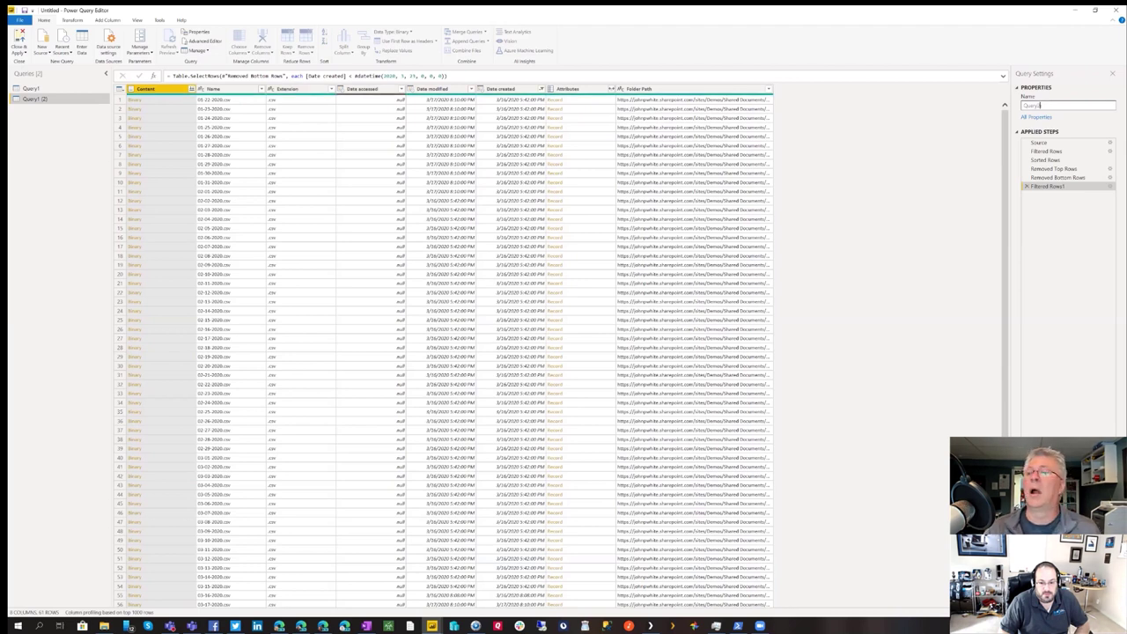
key(Return)
click(1067, 105)
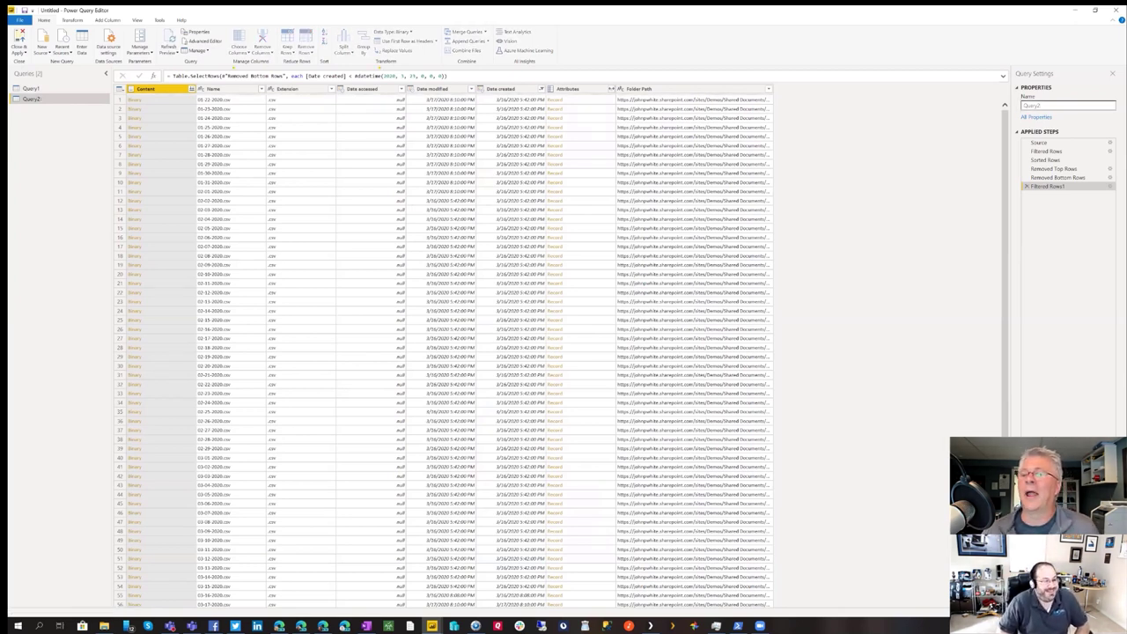
key(Return)
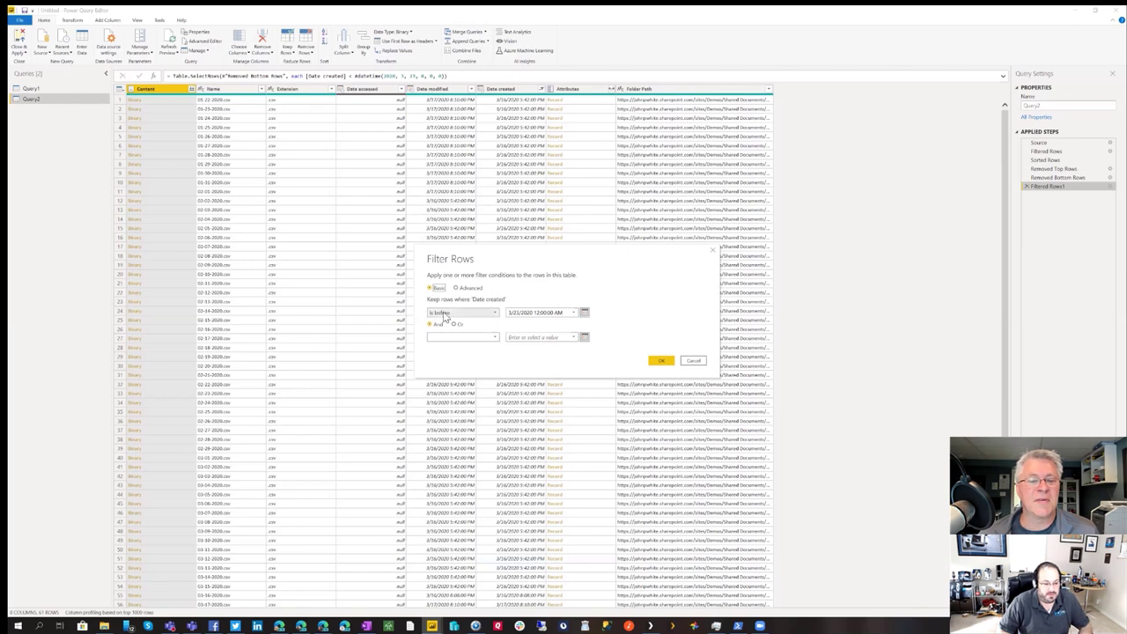
Change Query2's Date created filter to keep rows where the date is after or equal to 3/23/2020
click(493, 314)
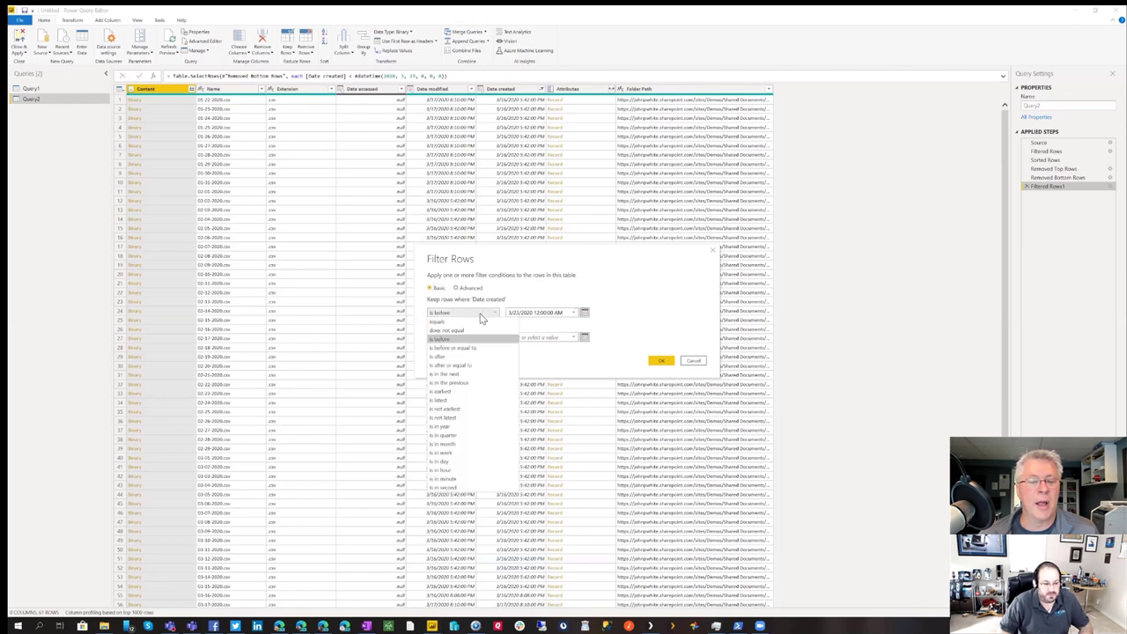
click(469, 365)
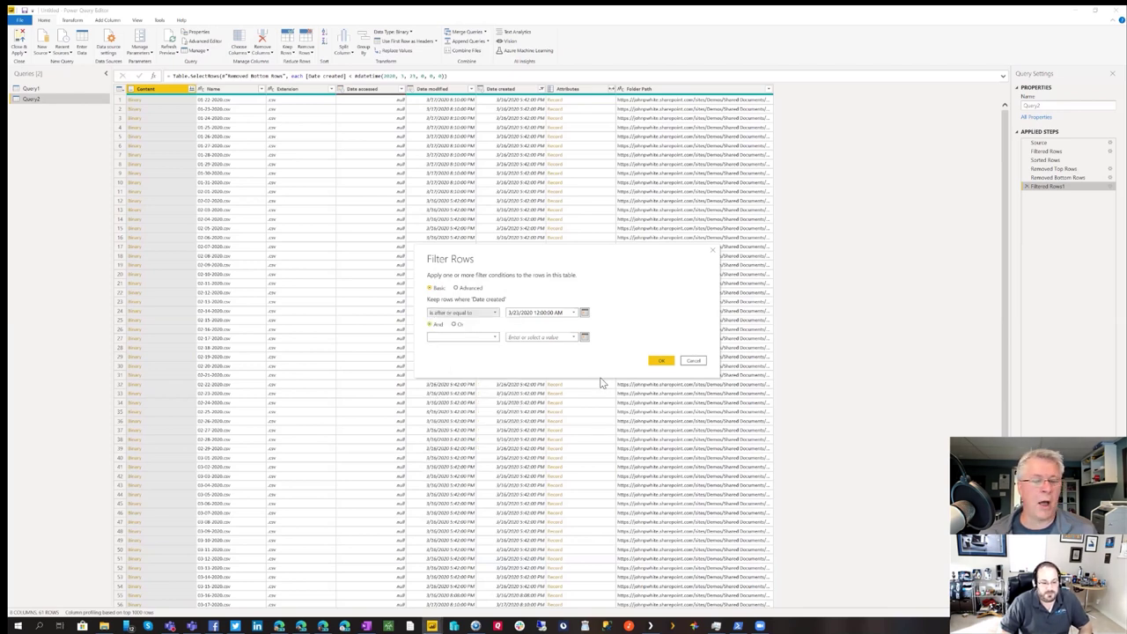
click(662, 361)
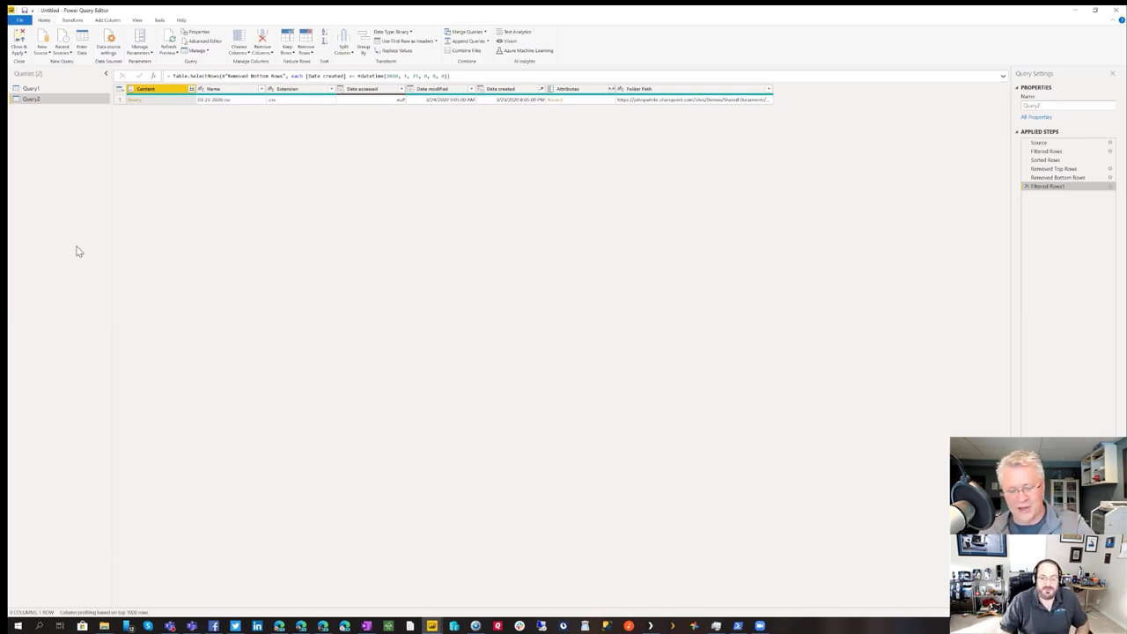
Combine Query1's CSV files using the first file as sample and comma as delimiter, and check the Transform Sample File query
click(62, 89)
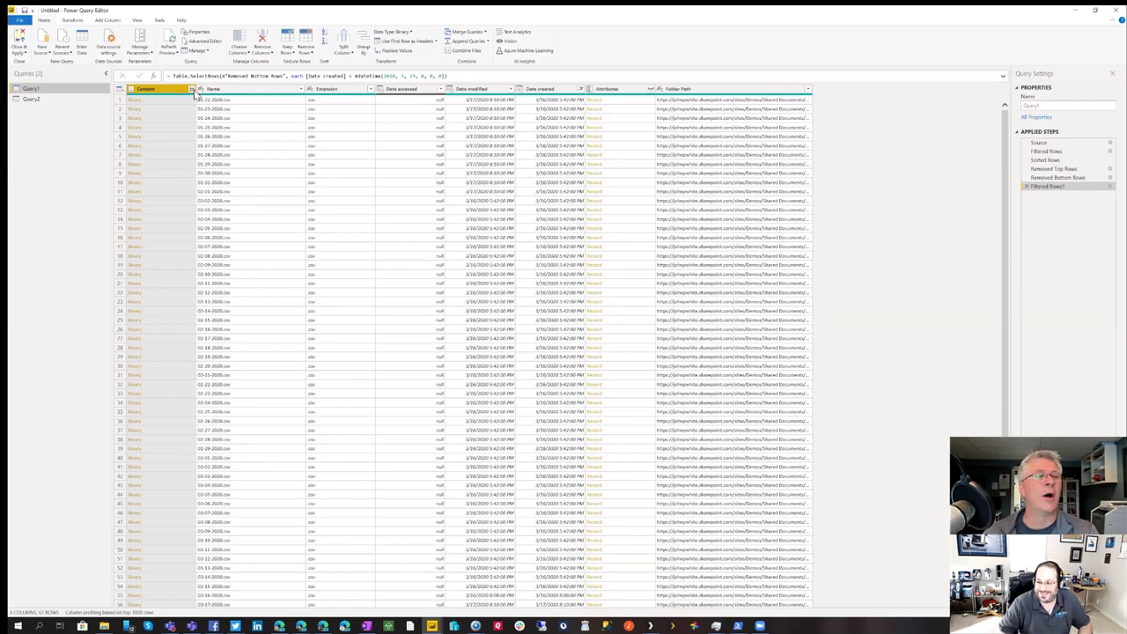
click(192, 90)
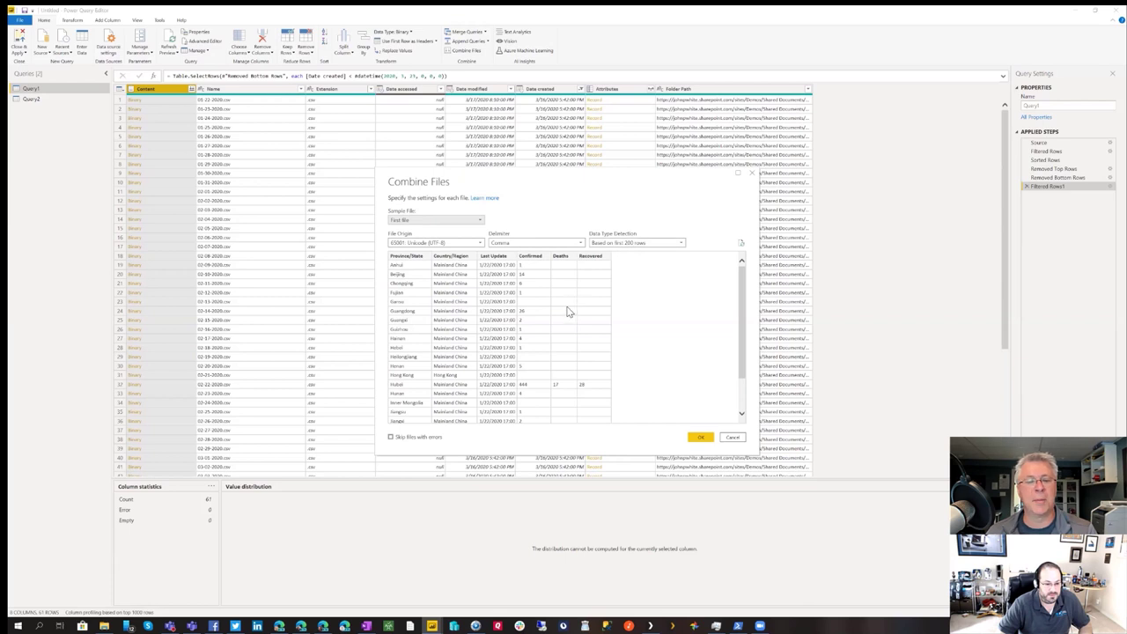
scroll(513, 313, down, 3)
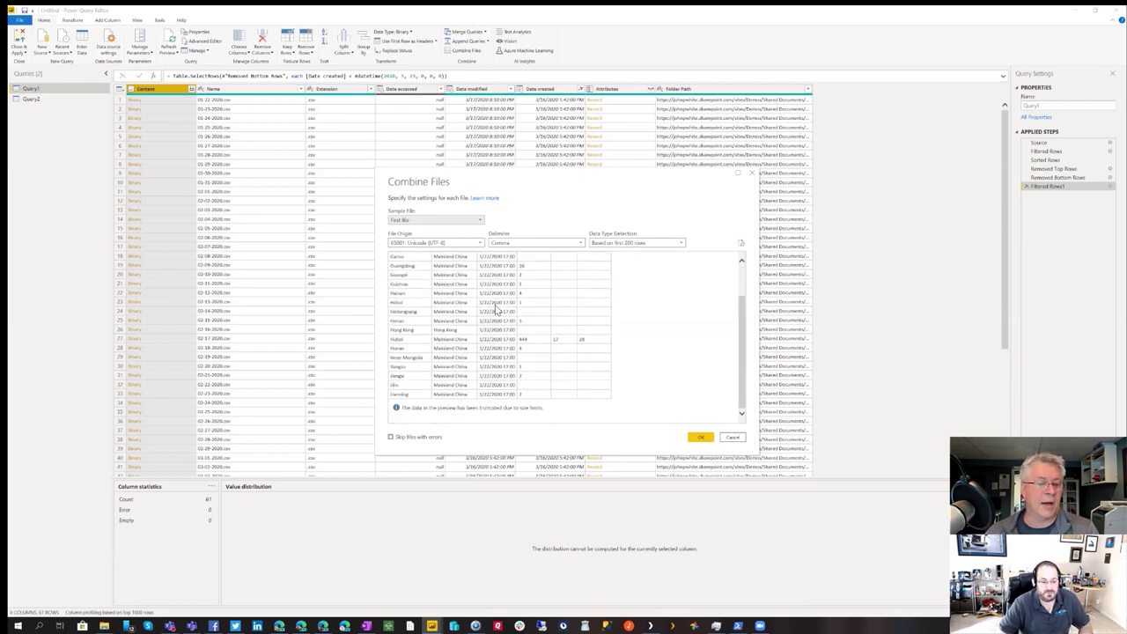
click(702, 438)
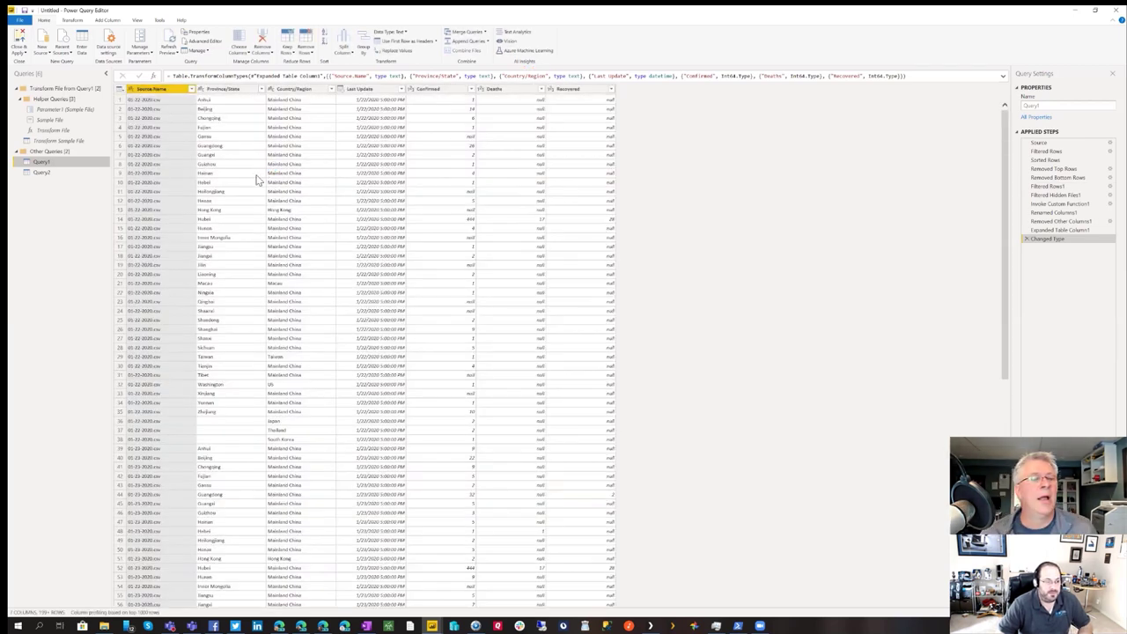
click(59, 142)
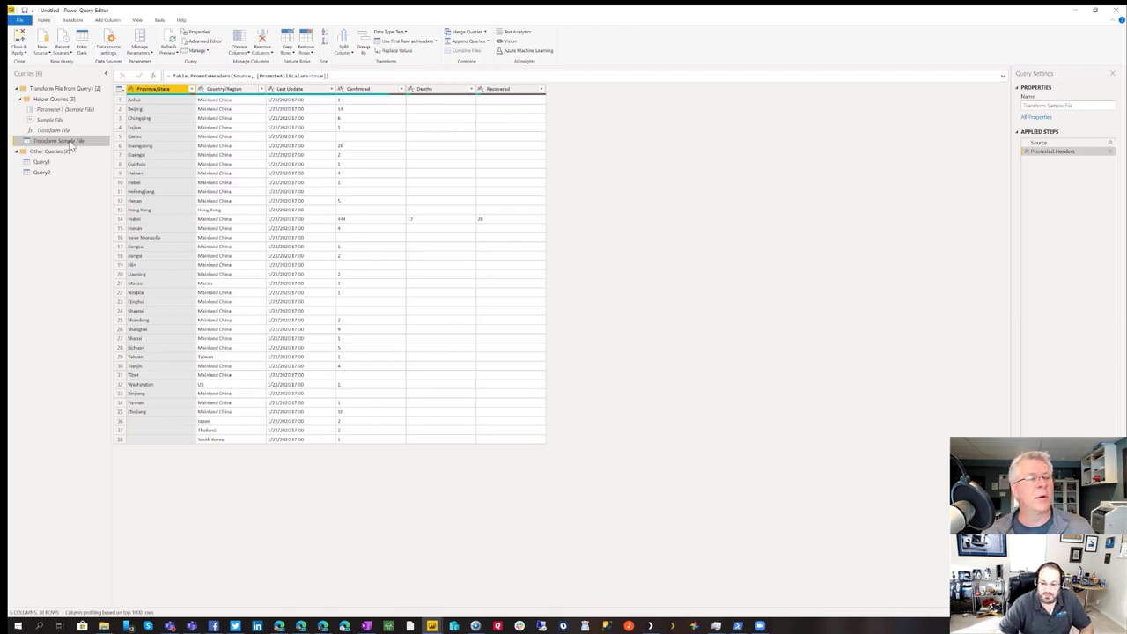
click(44, 164)
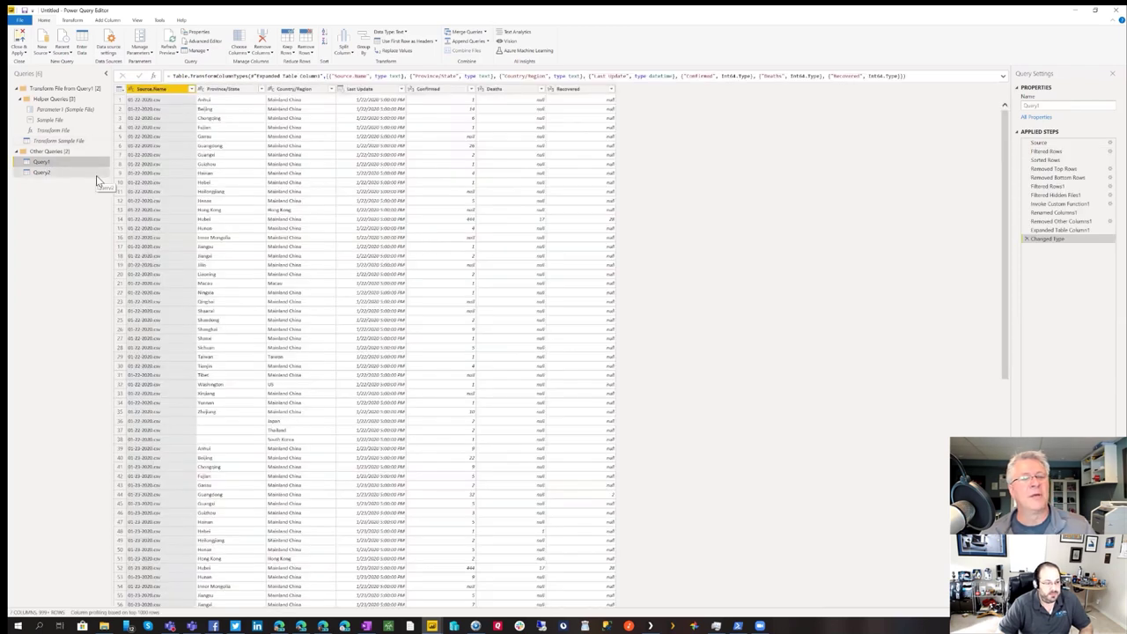
Combine the binary content of Query2's CSV file list into a data table
click(42, 173)
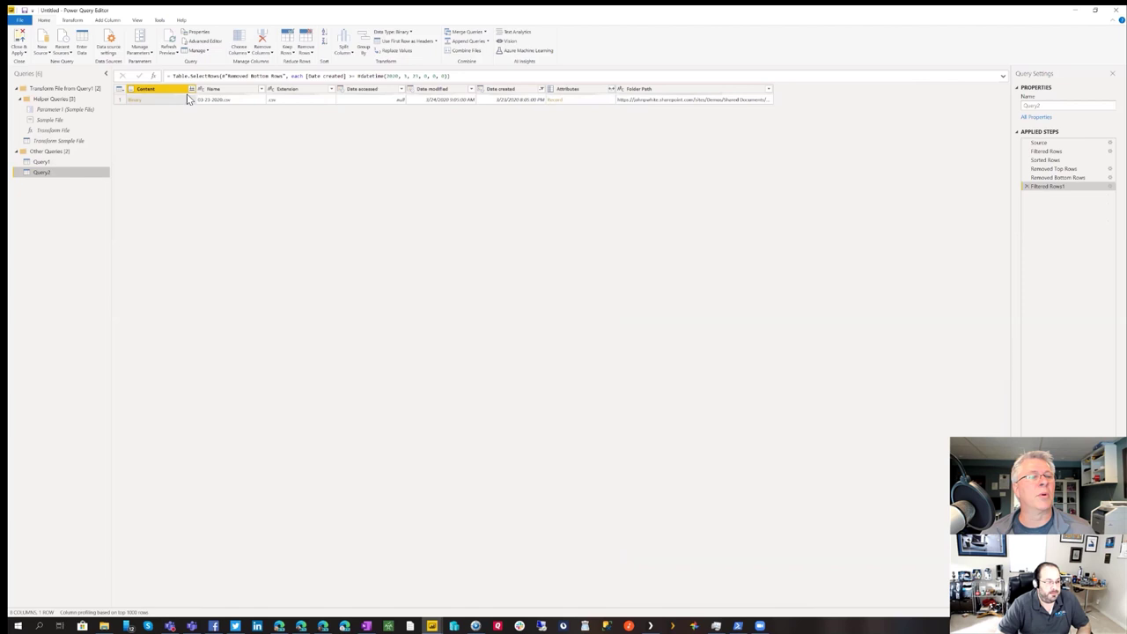
click(189, 90)
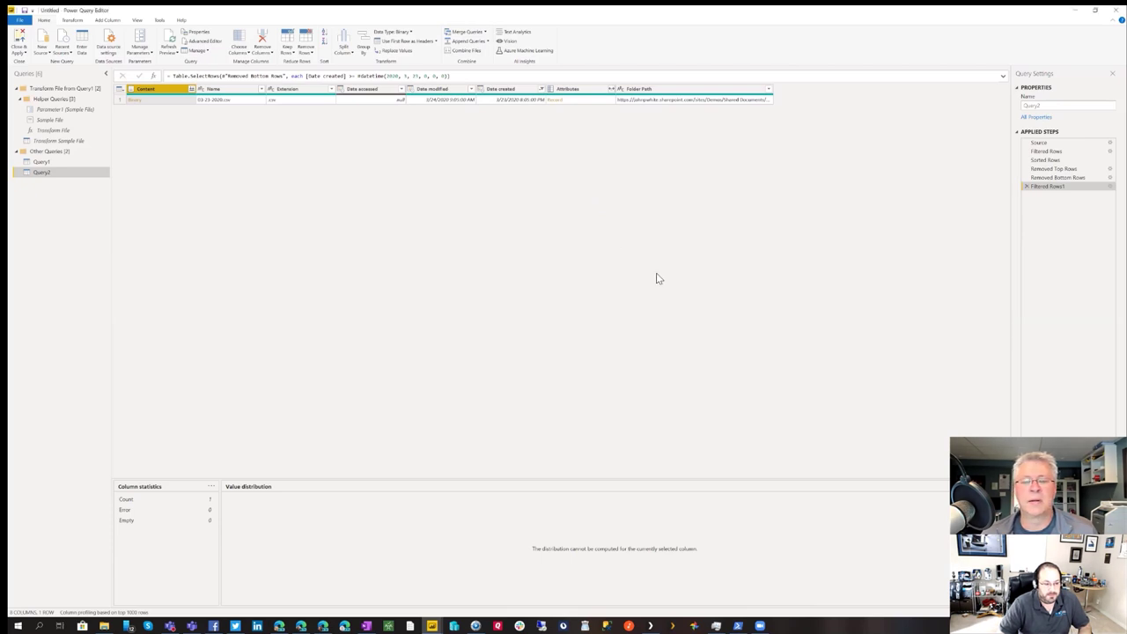
click(702, 438)
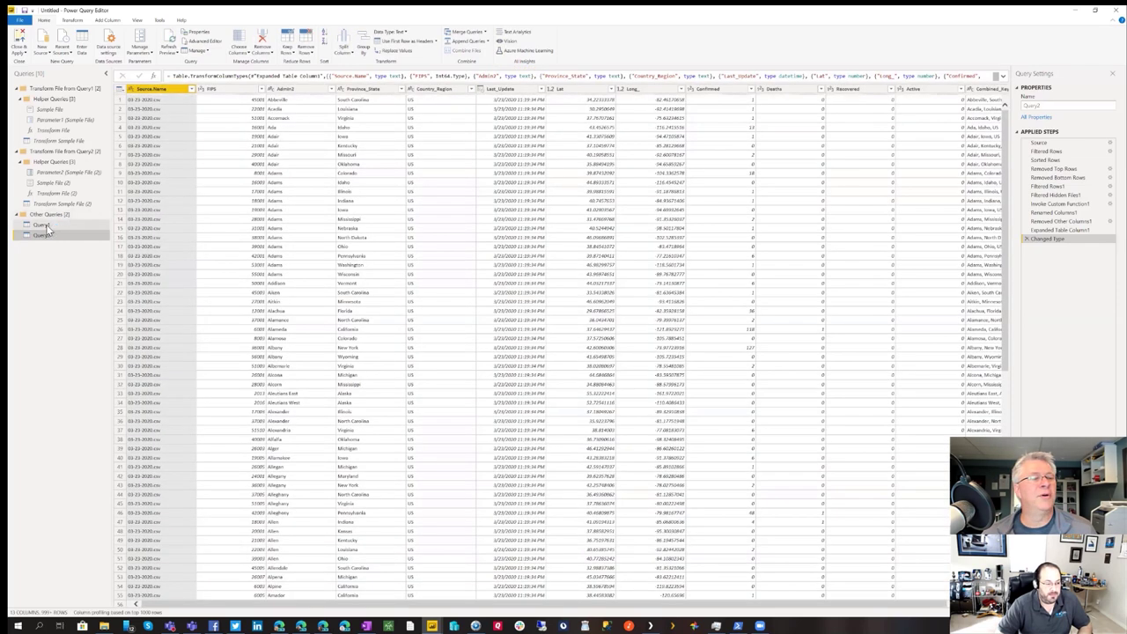
Compare the columns of Query1 and Query2, and rename Query2's Admin2 column to City
click(44, 225)
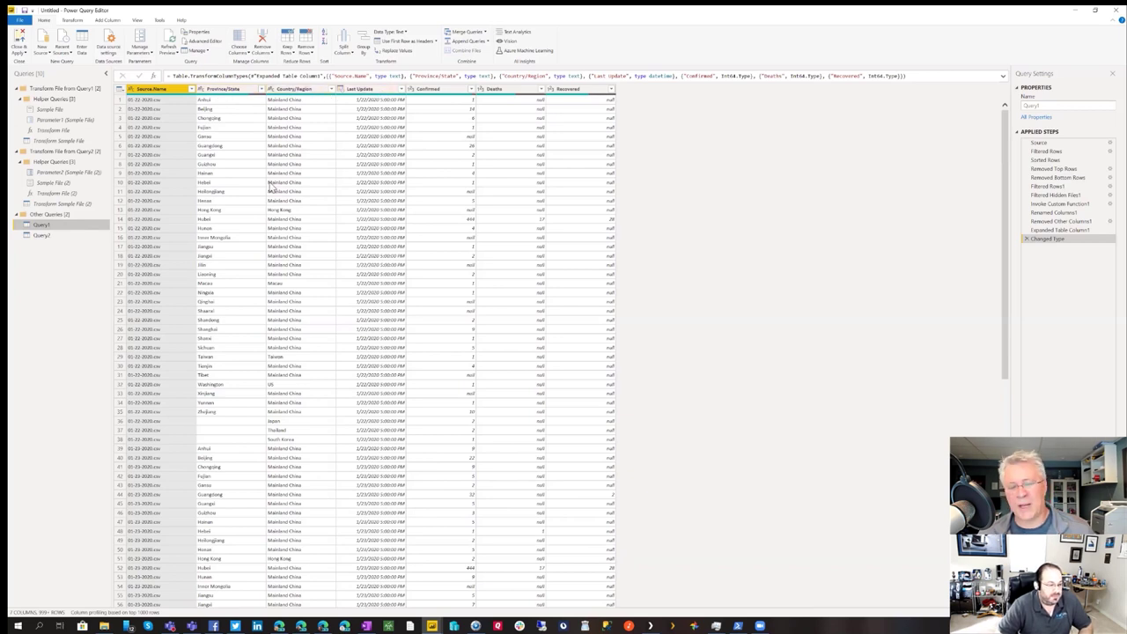
click(51, 237)
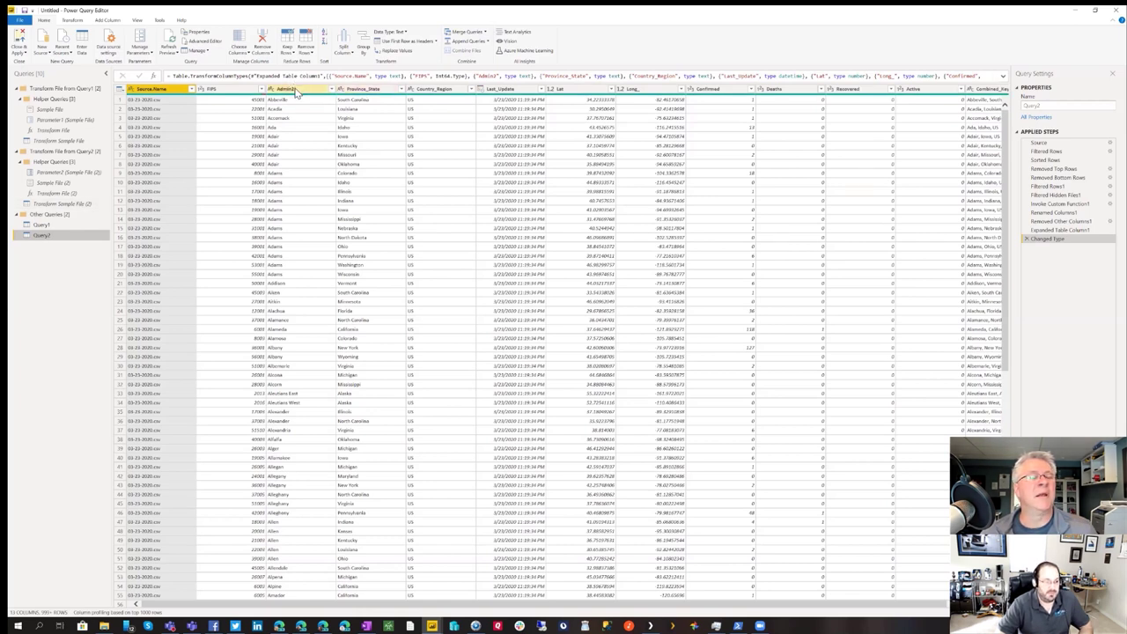
click(297, 92)
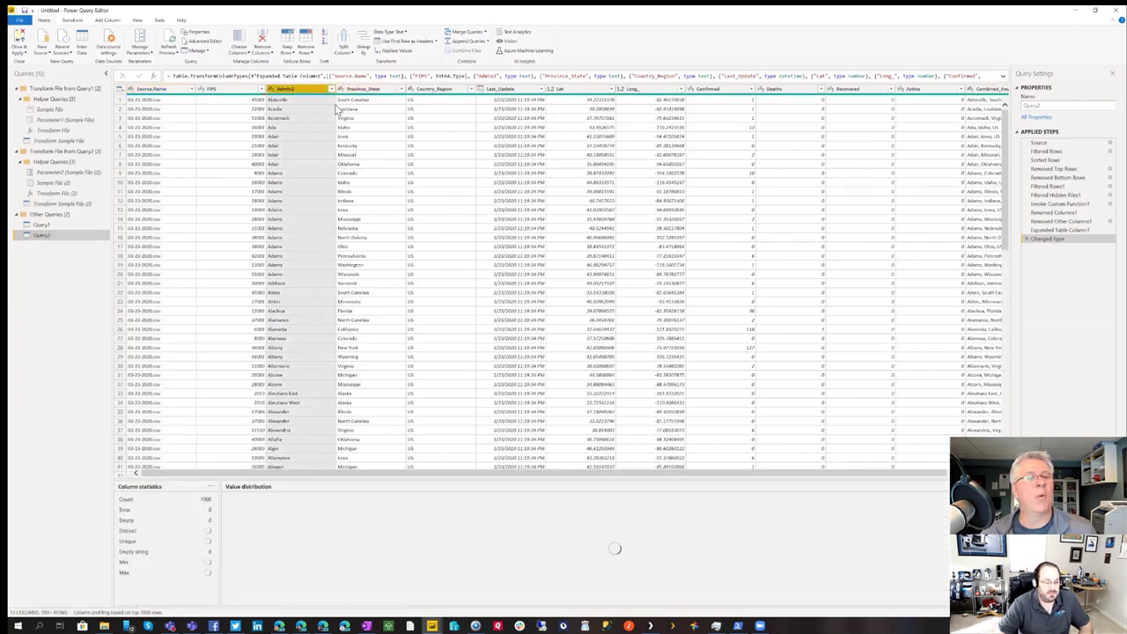
double_click(298, 93)
text(City)
key(Return)
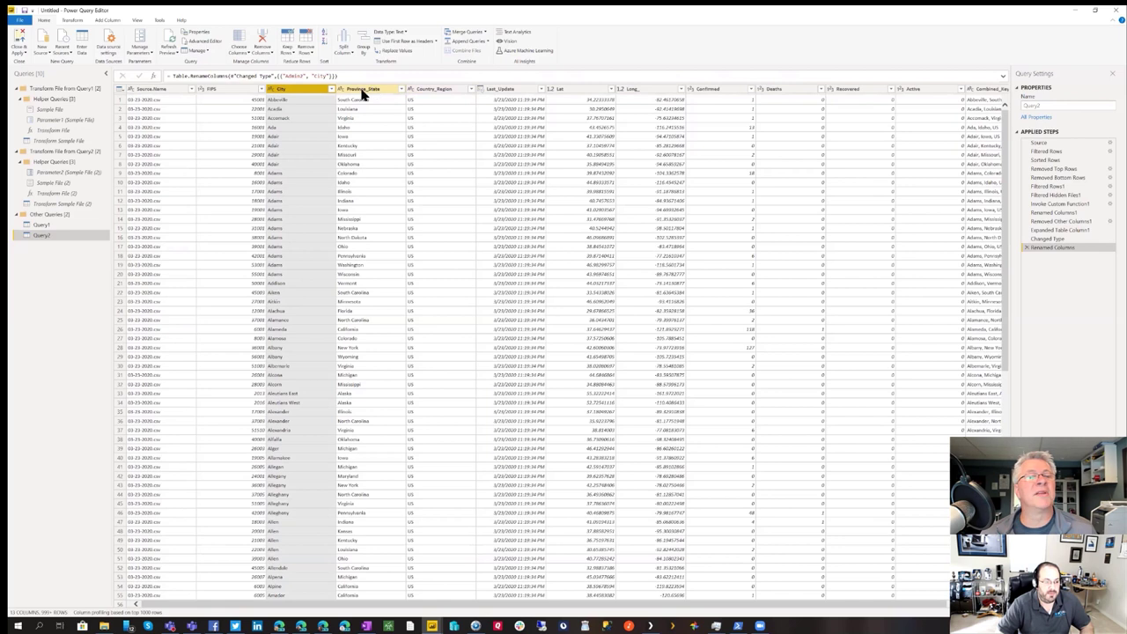
Rename Query1's Province/State, Country/Region and Last Update columns to Province_State, Country_Region and Last_Update
click(54, 224)
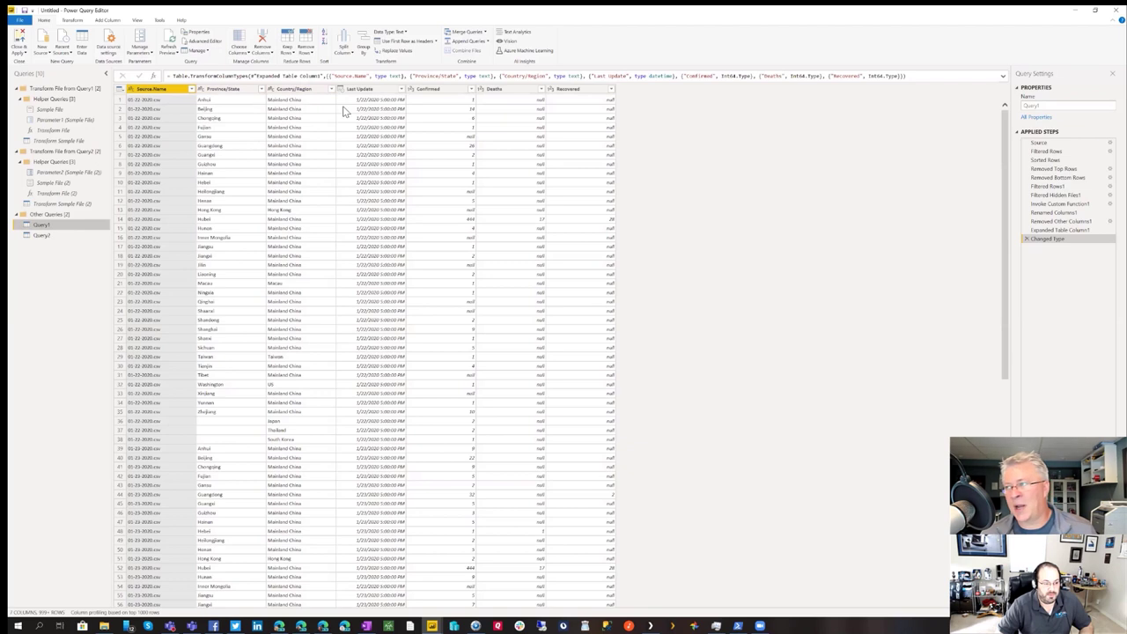
click(234, 90)
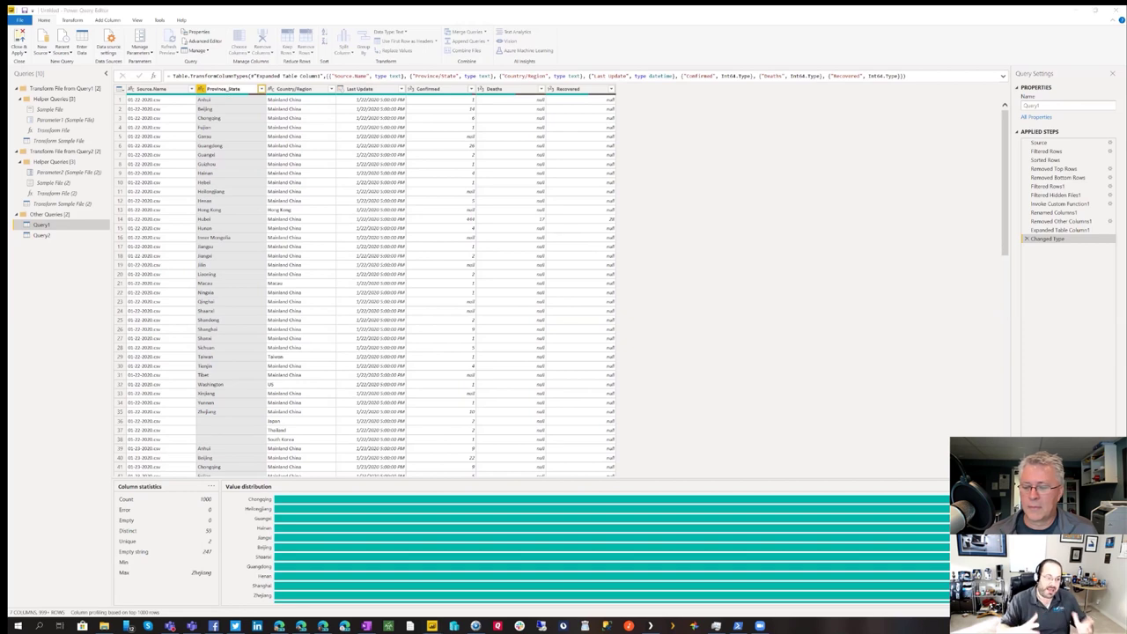
key(Return)
double_click(298, 92)
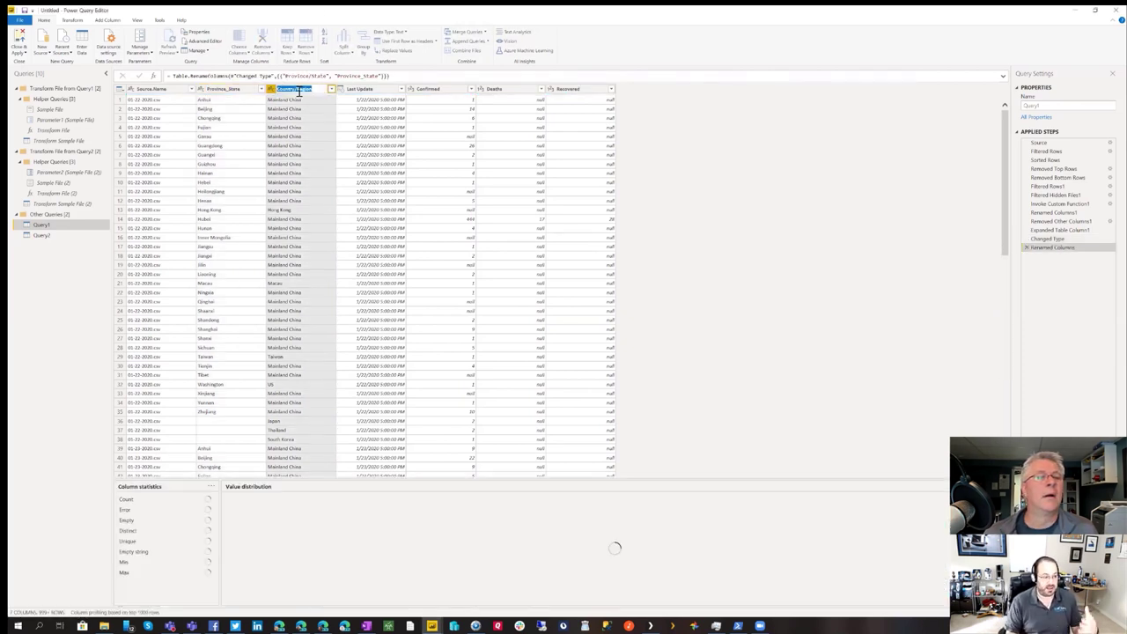
click(299, 92)
key(BackSpace)
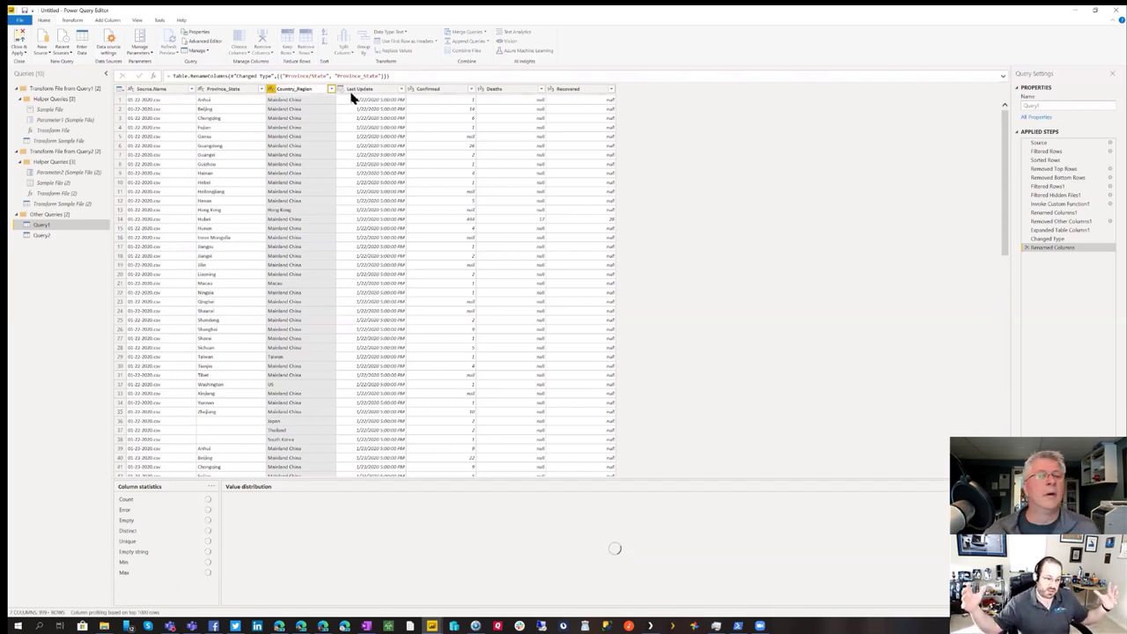
key(Return)
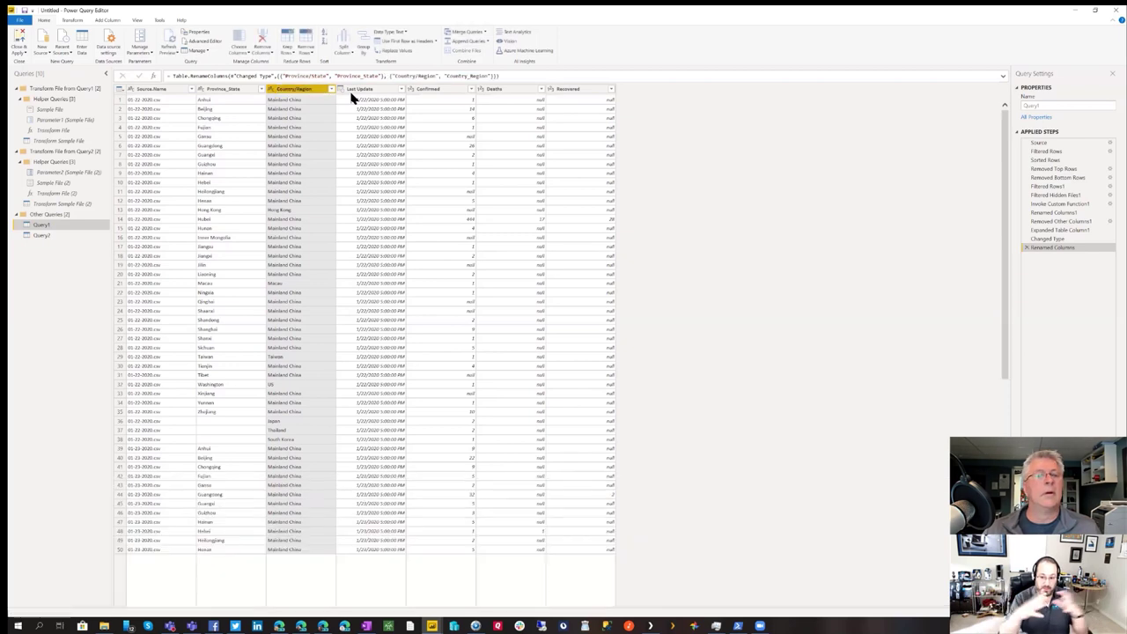
click(361, 90)
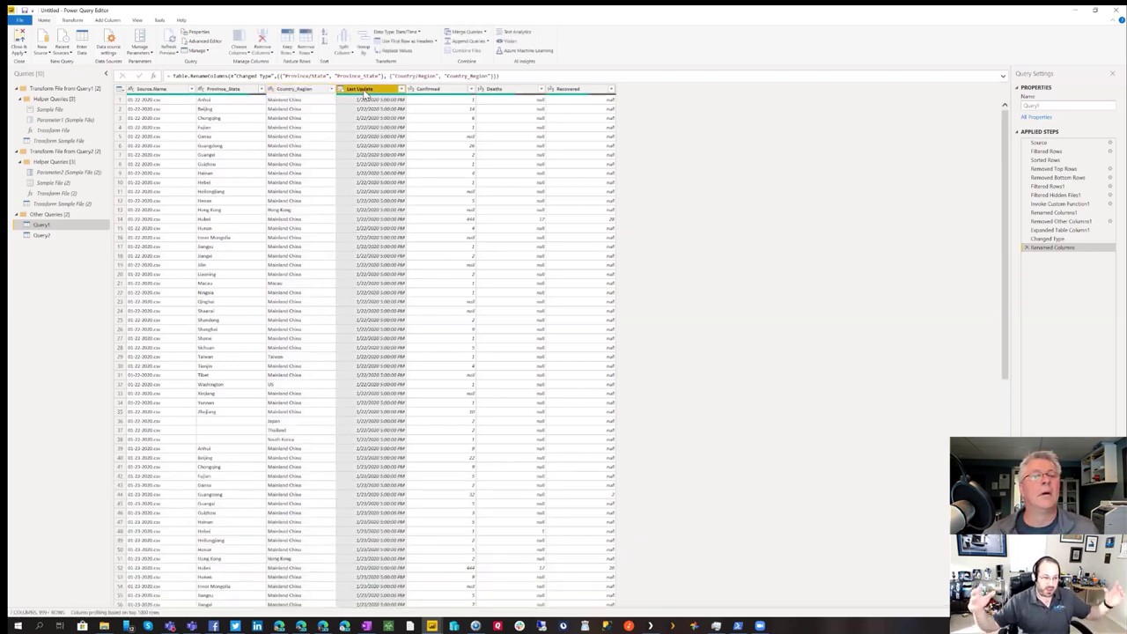
double_click(363, 91)
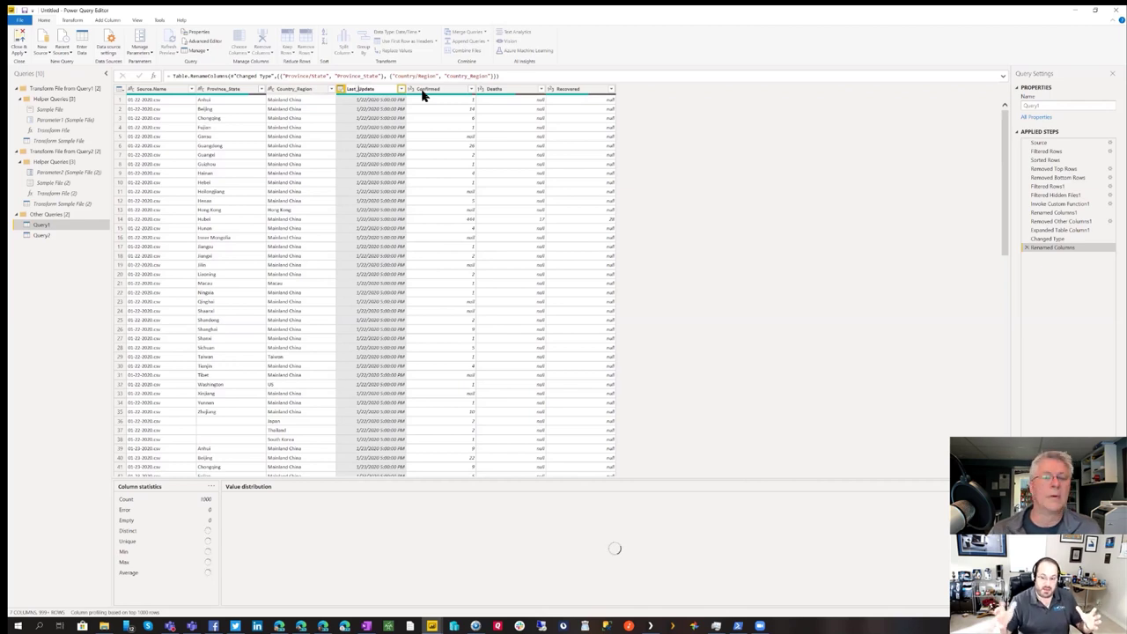
key(Return)
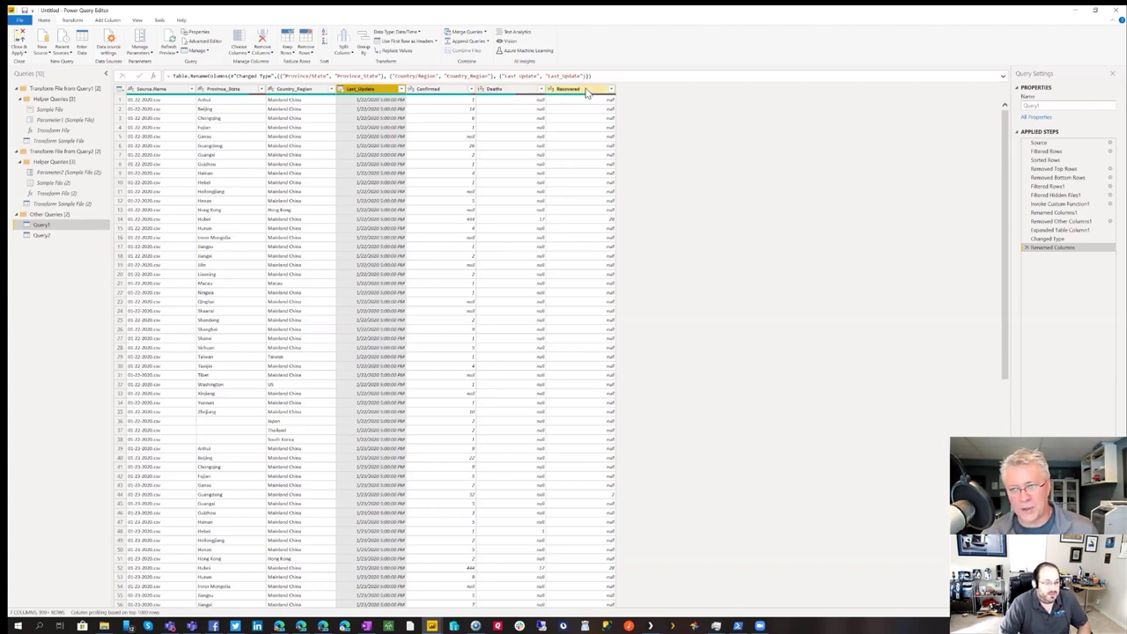
Append Query1 to Query2 as a new query, with Query2 as the primary table
click(56, 236)
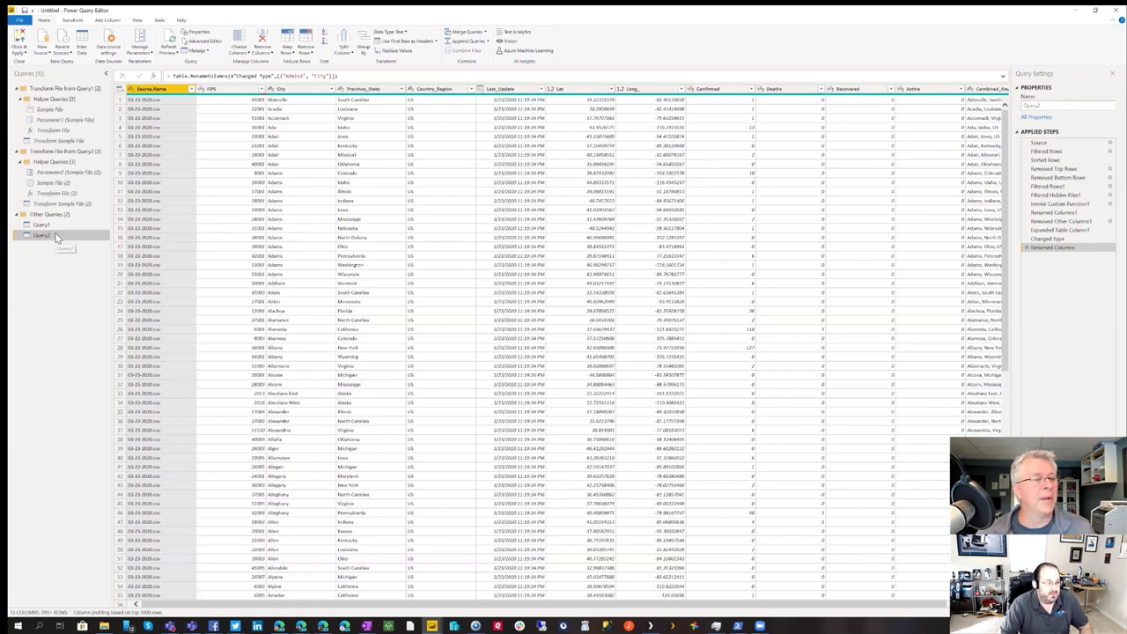
click(488, 42)
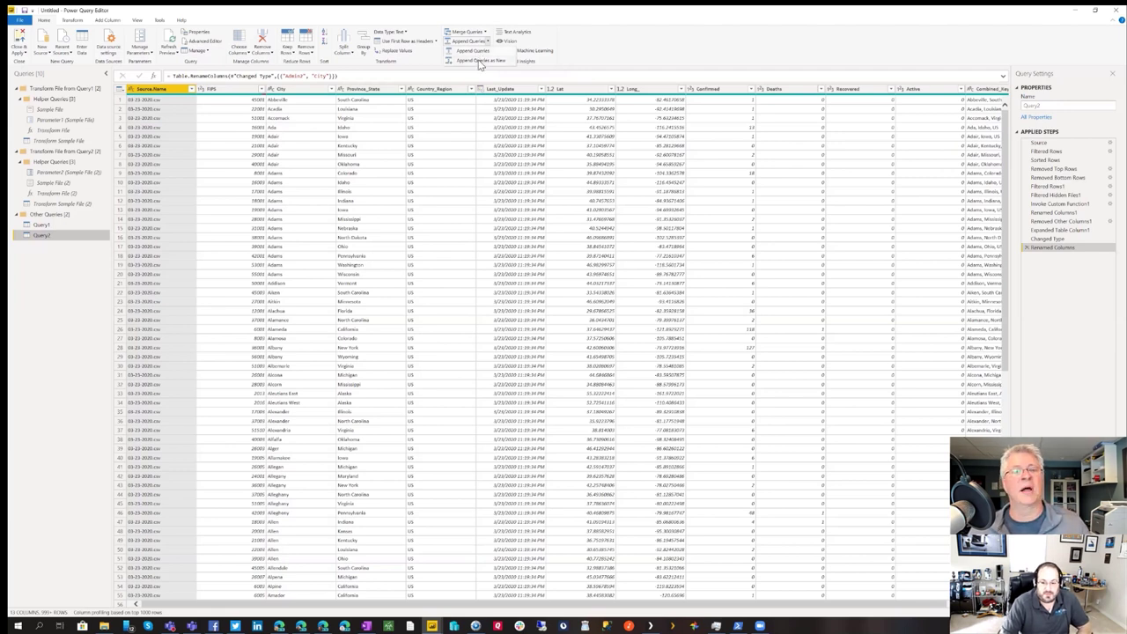
click(479, 61)
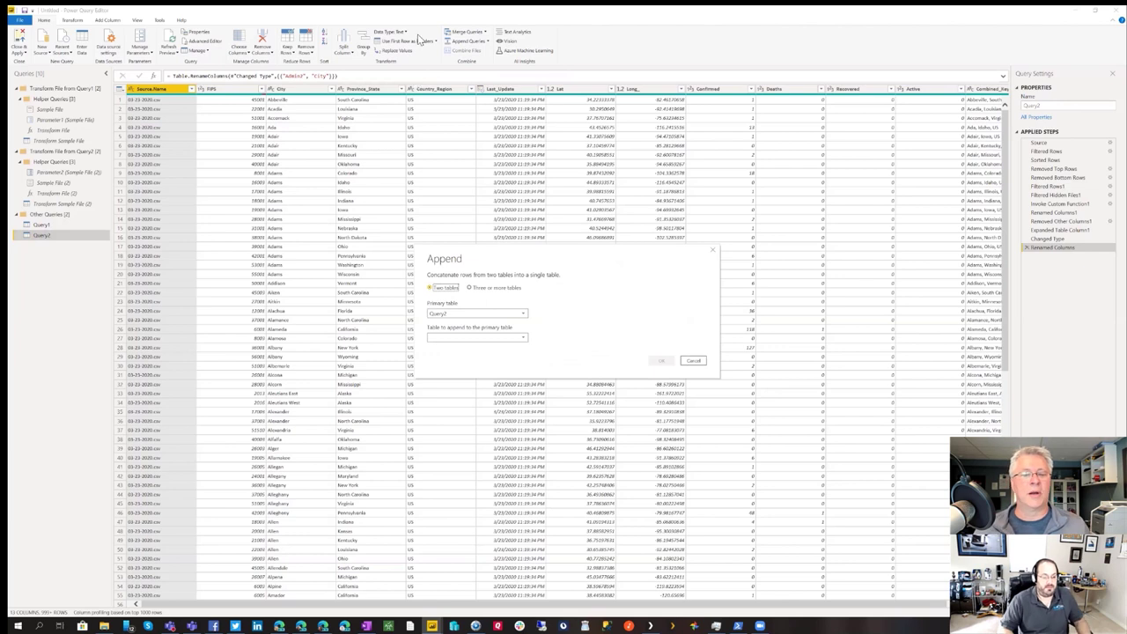
click(471, 338)
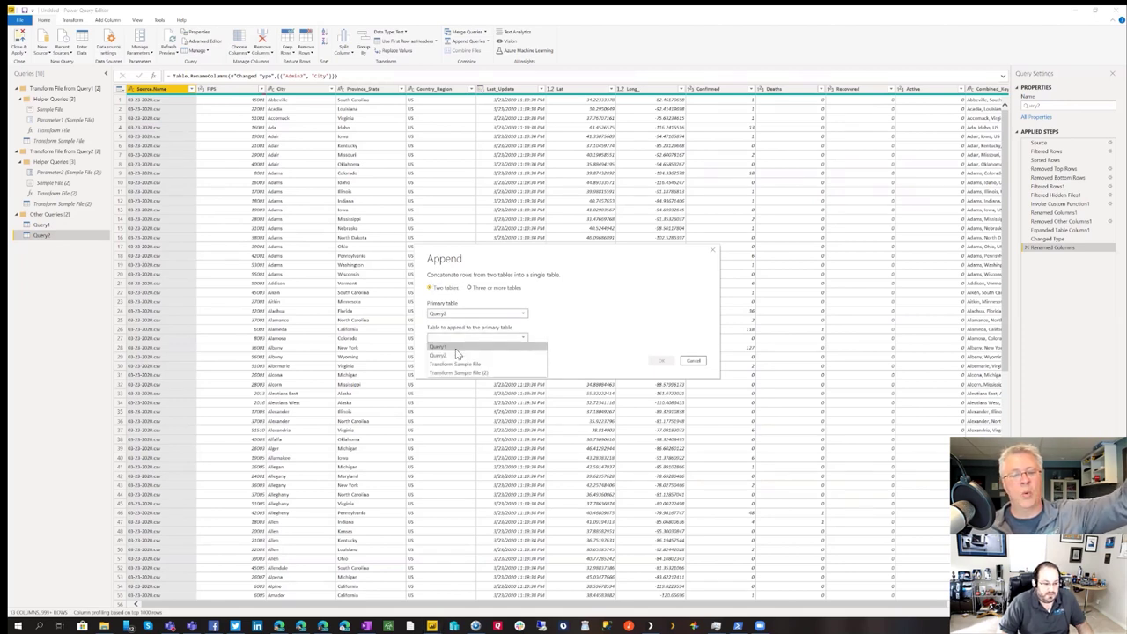
click(455, 348)
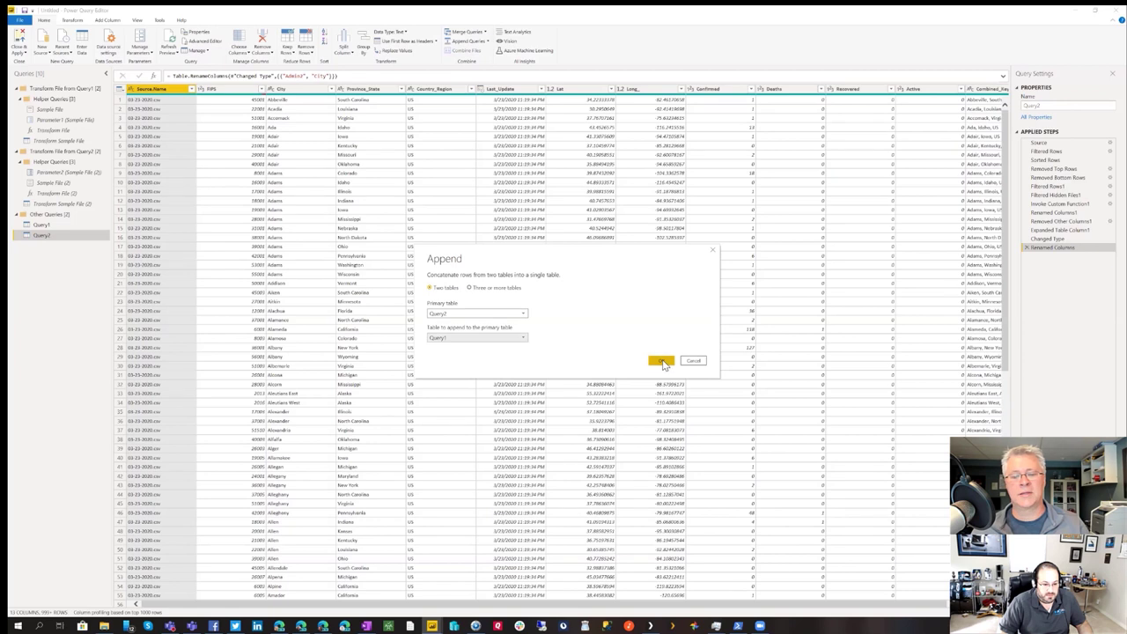
click(661, 362)
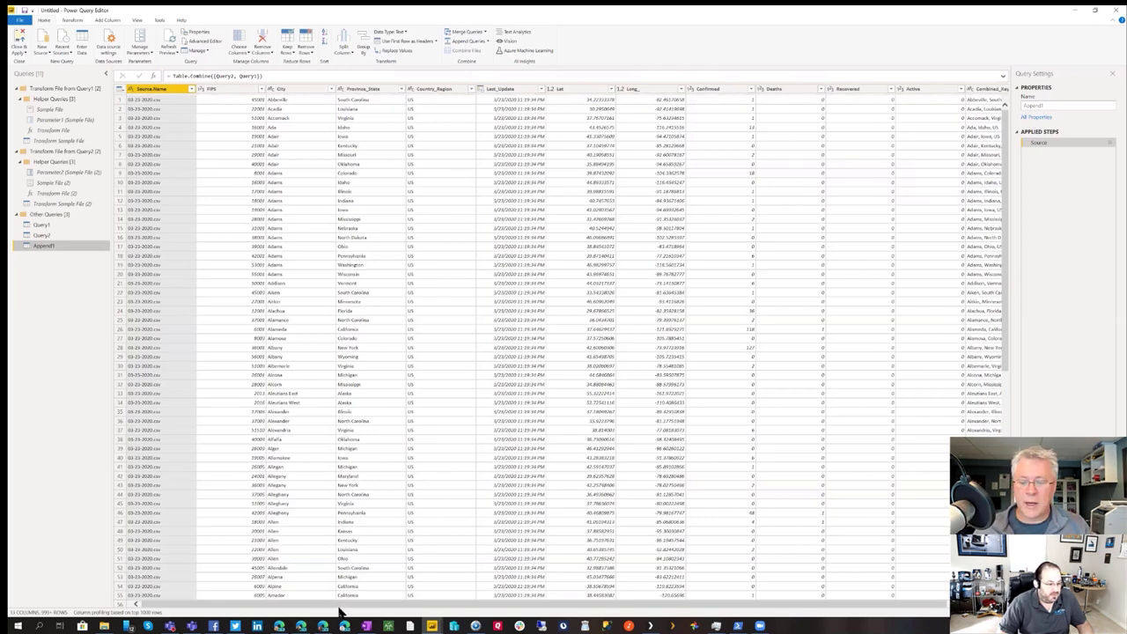
Examine the appended query's columns and look through its rows for data from both source queries
scroll(339, 611, right, 2)
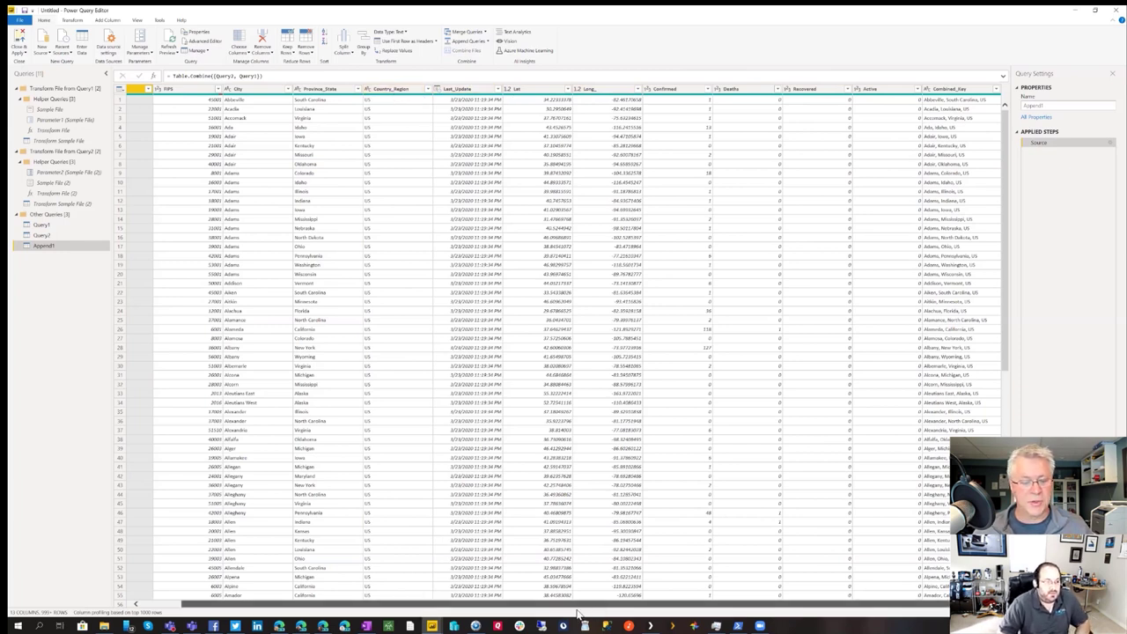
drag(580, 605, 447, 608)
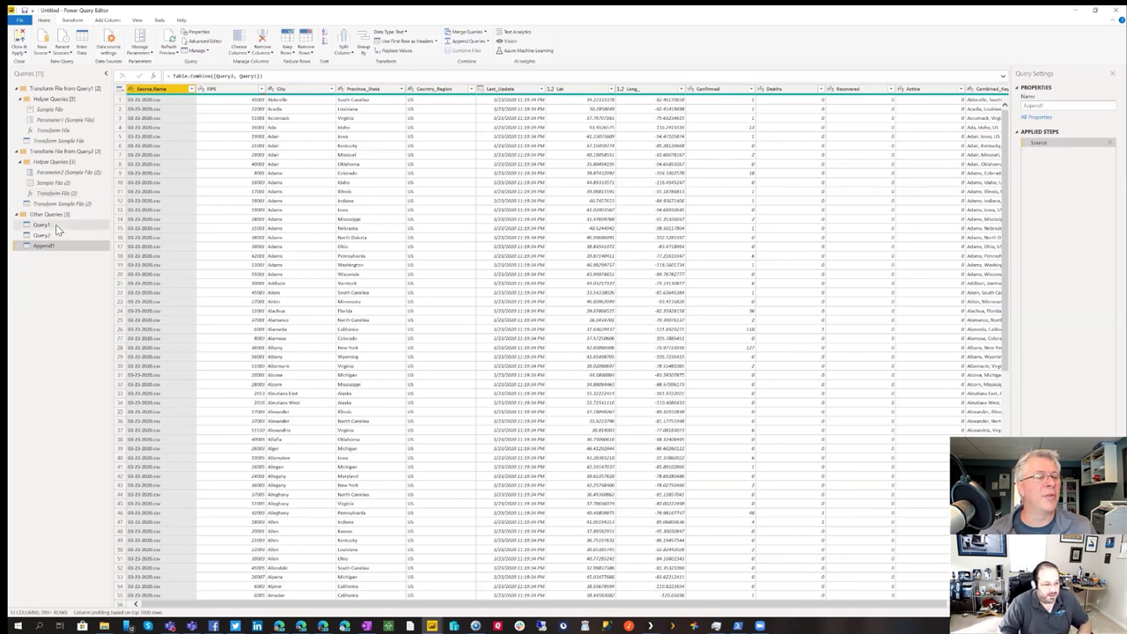
scroll(357, 303, down, 10)
scroll(356, 303, down, 20)
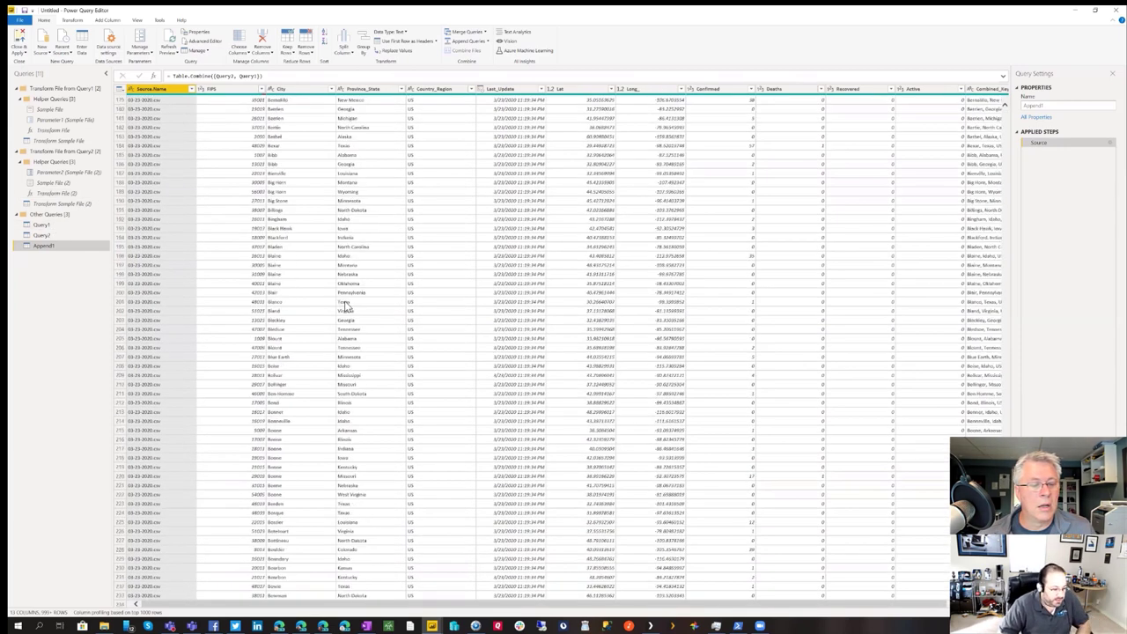
scroll(343, 324, down, 20)
scroll(343, 317, down, 20)
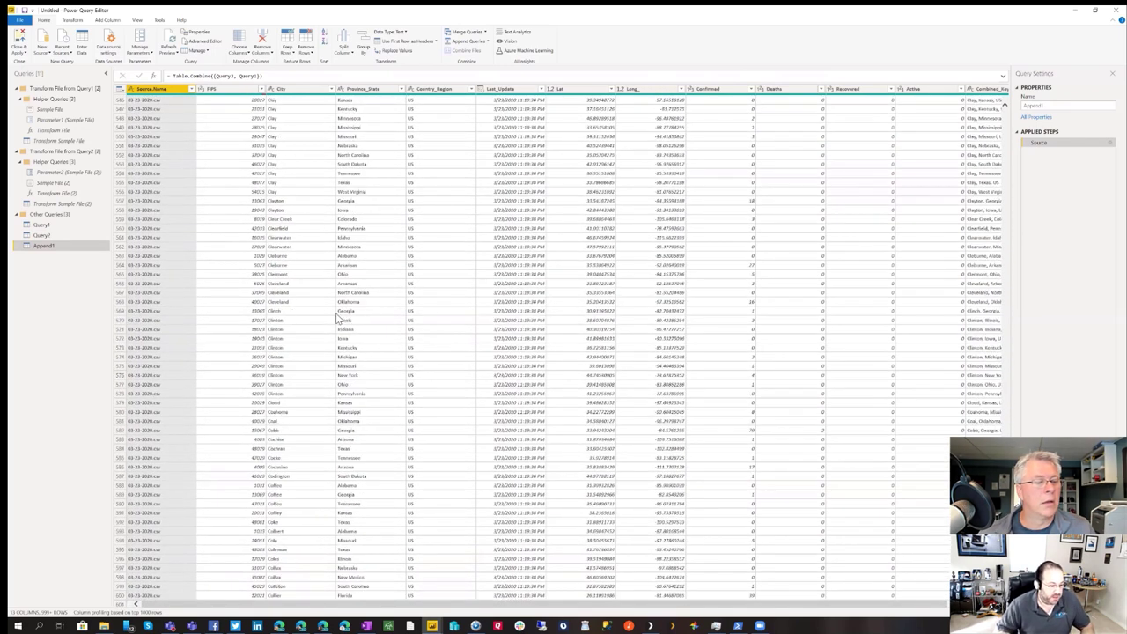
scroll(339, 322, down, 20)
scroll(341, 325, down, 20)
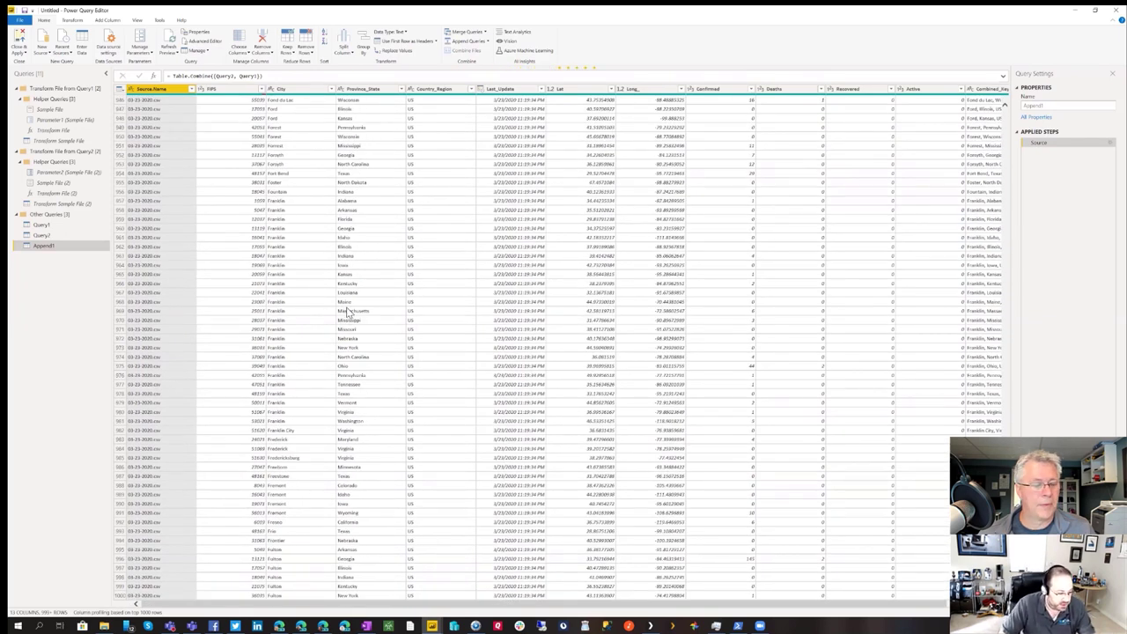
scroll(268, 189, up, 20)
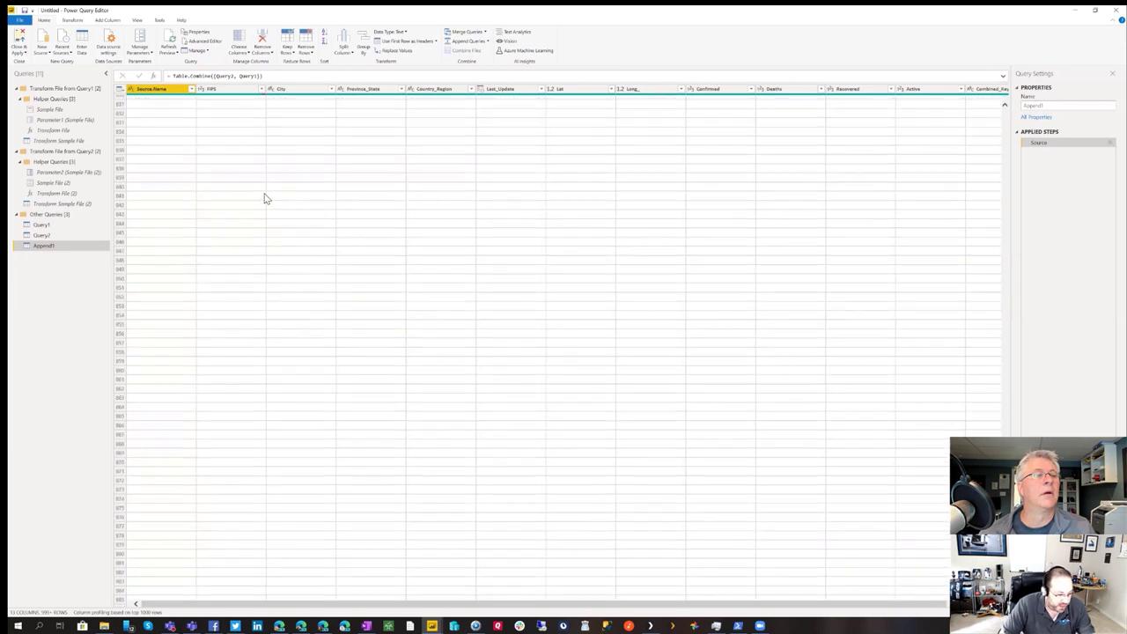
scroll(264, 211, down, 20)
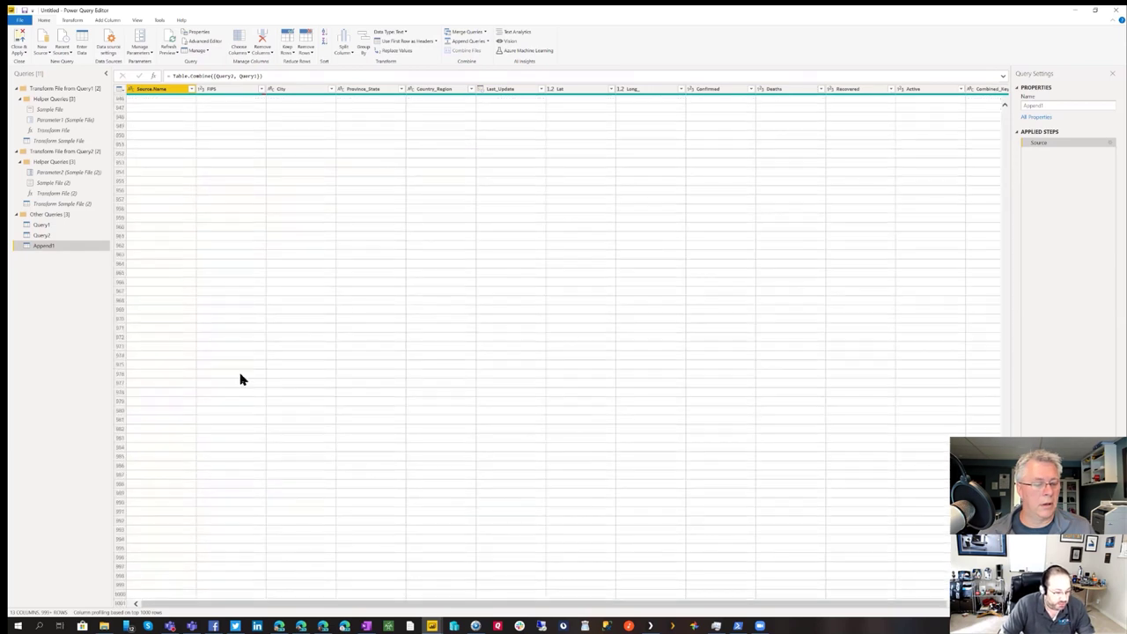
scroll(250, 393, down, 11)
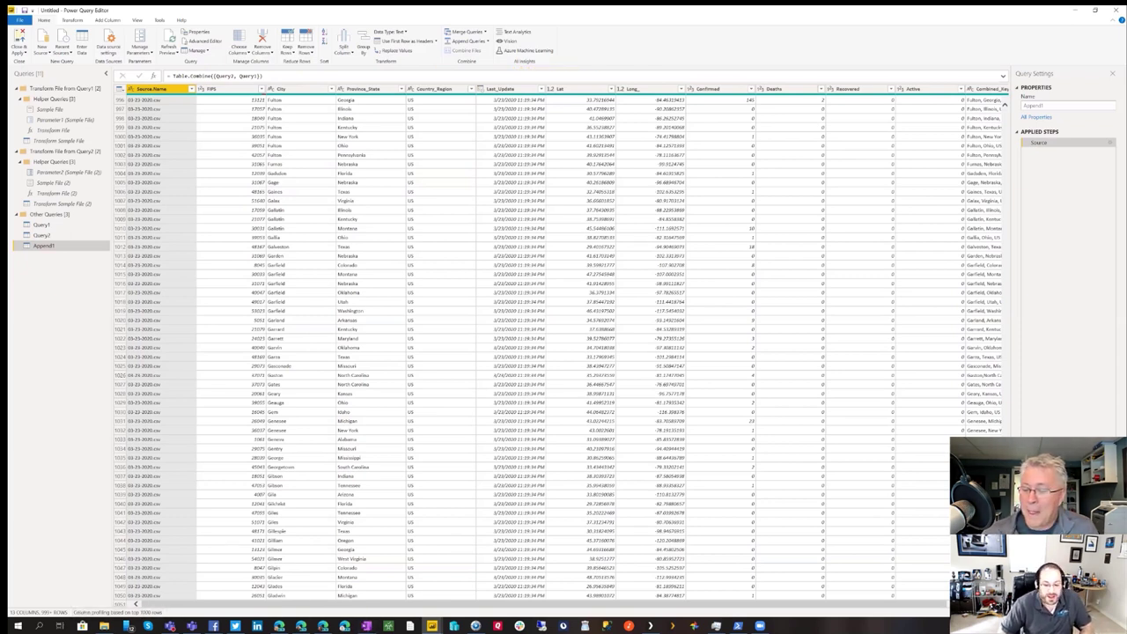
Base the appended query's column profiling on the entire data set and look through more of its rows
click(147, 613)
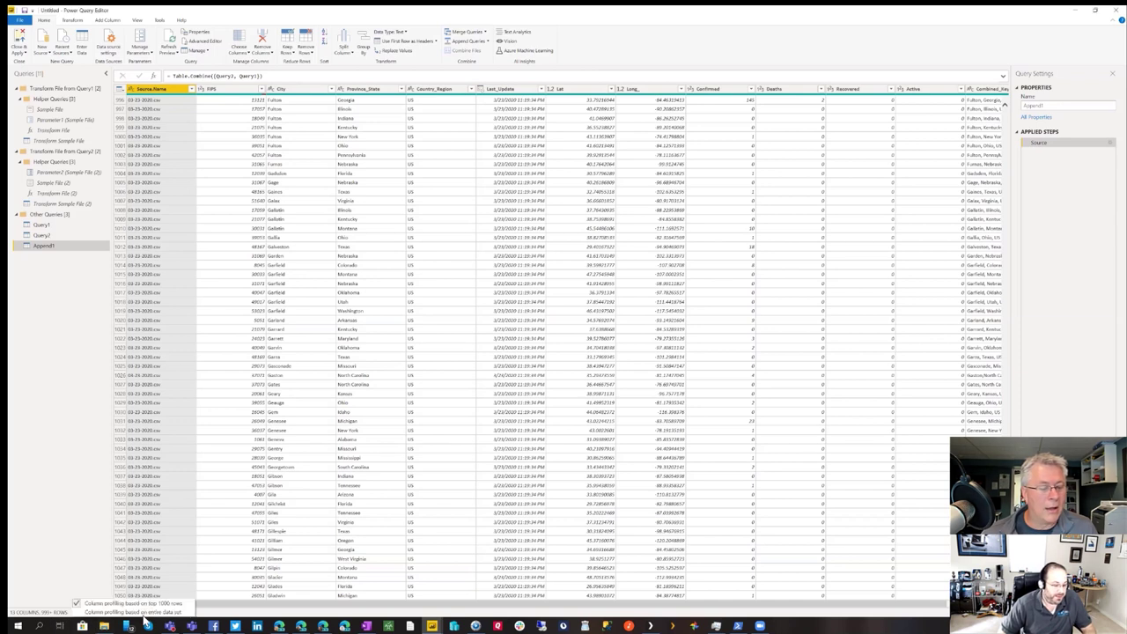
click(150, 612)
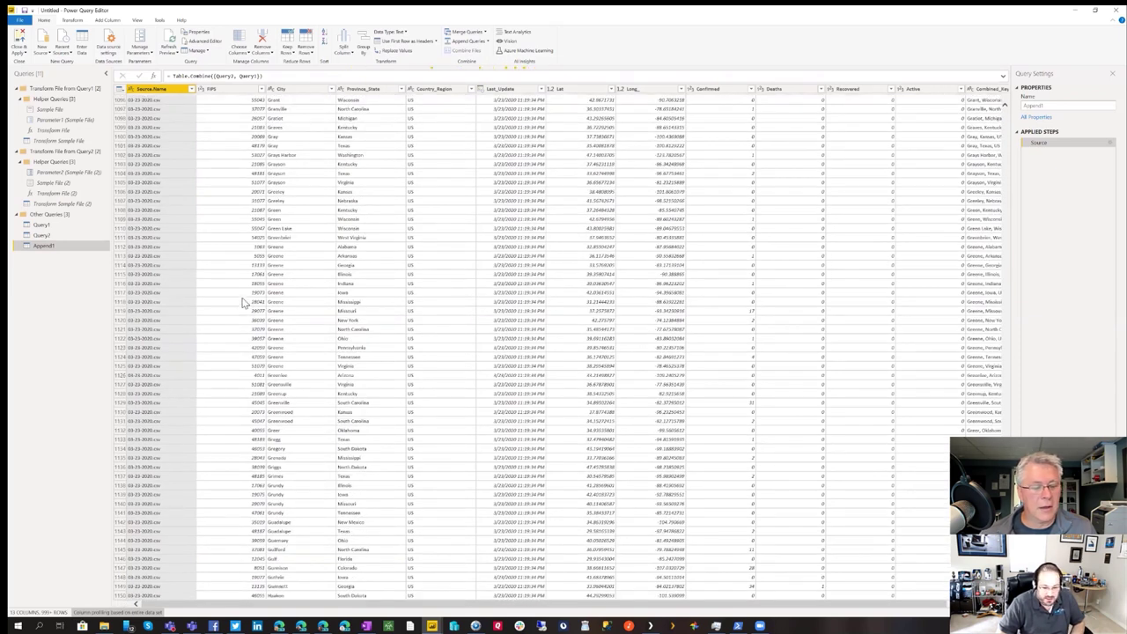
scroll(244, 301, down, 13)
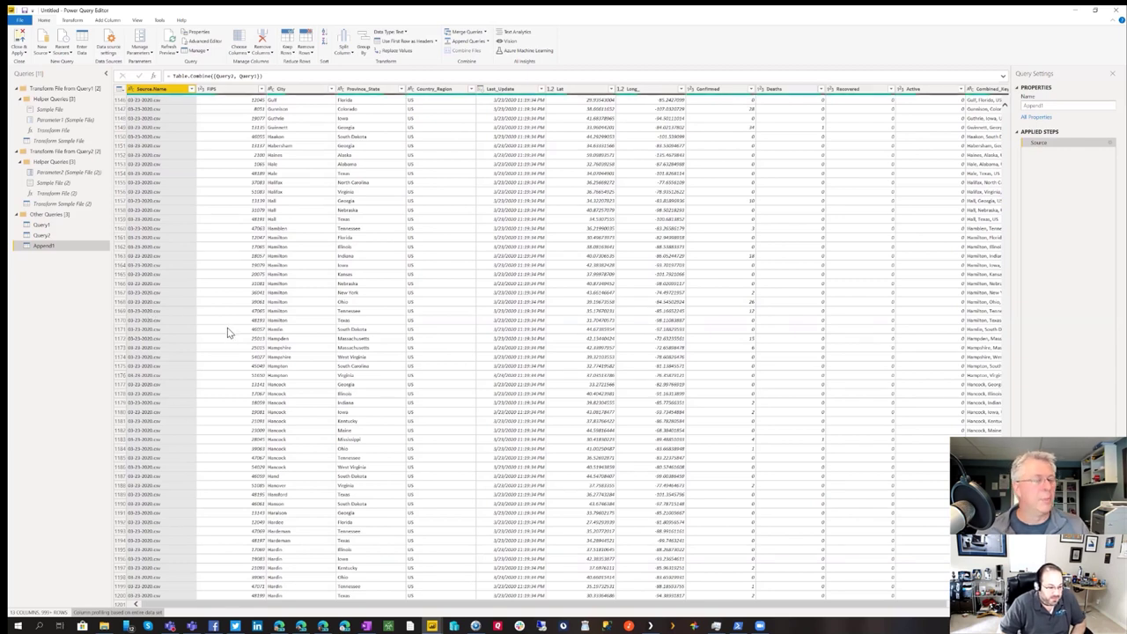
scroll(233, 295, up, 15)
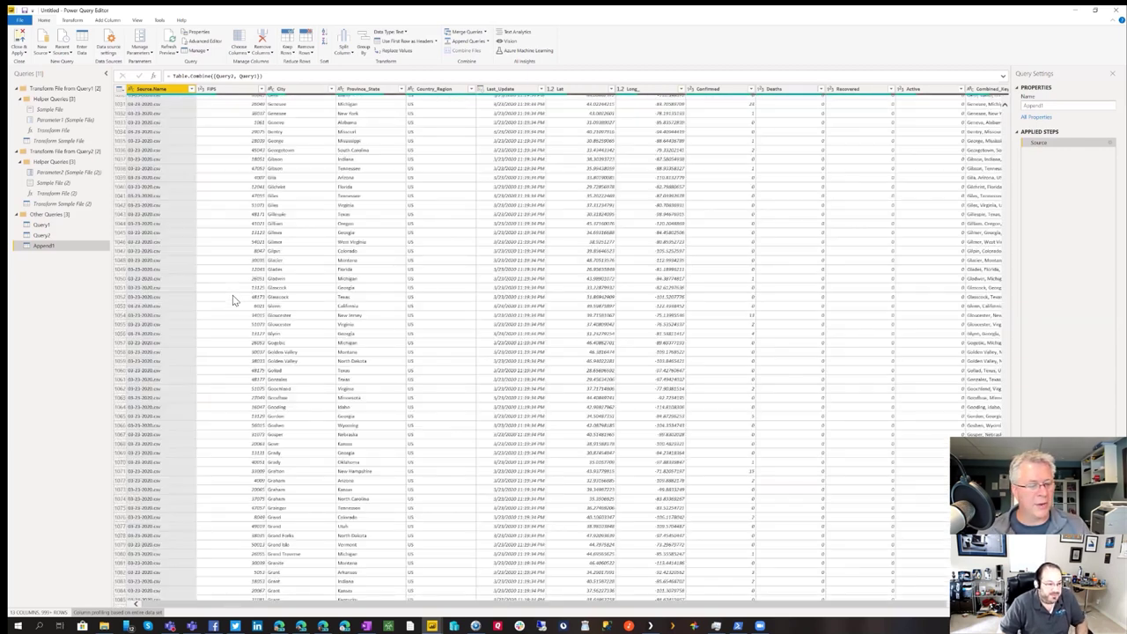
scroll(226, 299, up, 10)
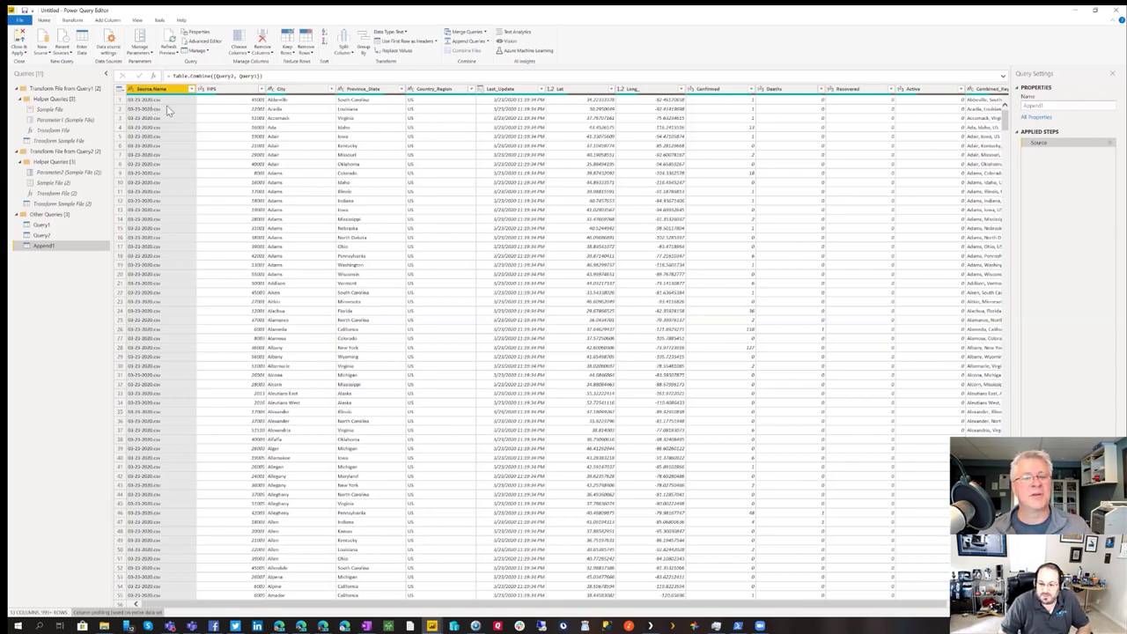
Remove the Last_Update column from the appended query
click(510, 93)
right_click(519, 99)
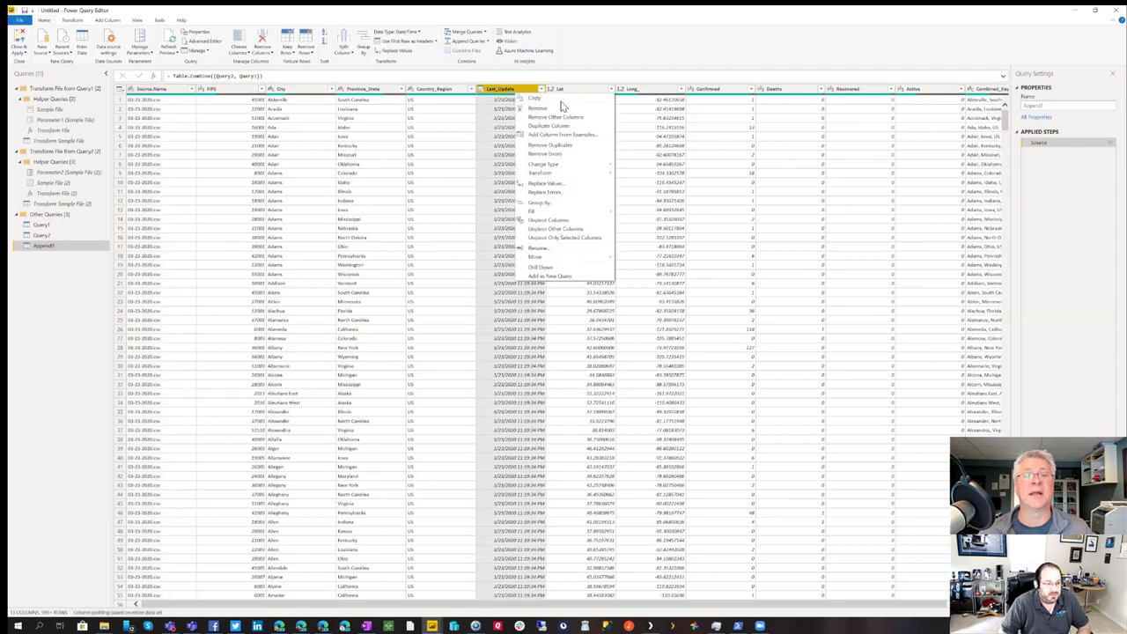
click(565, 111)
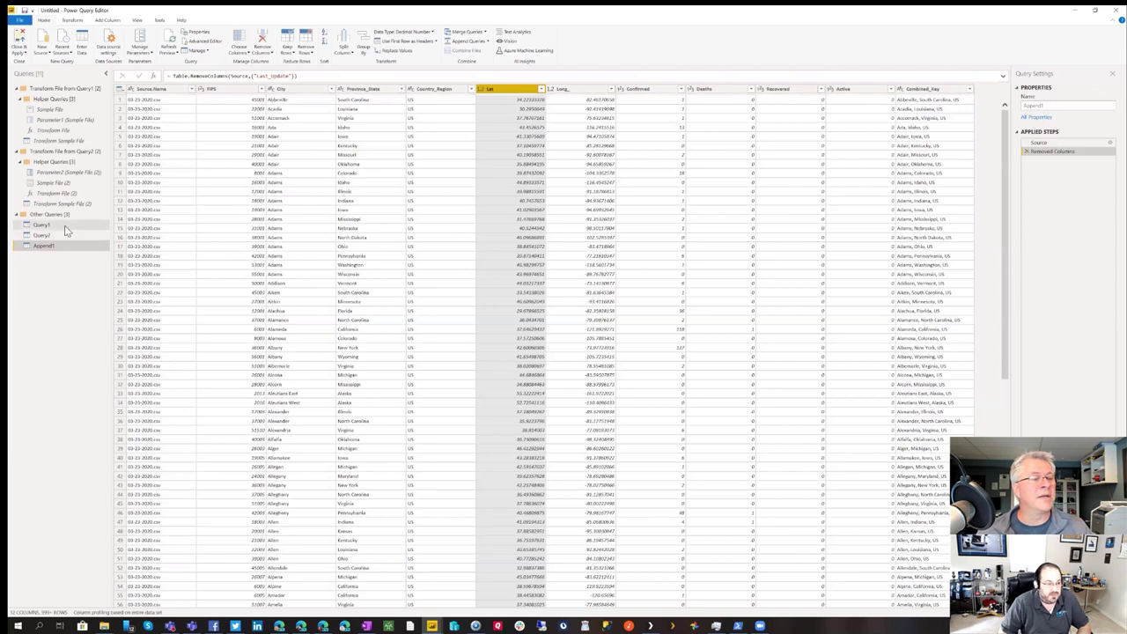
Disable loading of Query1 and Query2 into the data model
click(44, 225)
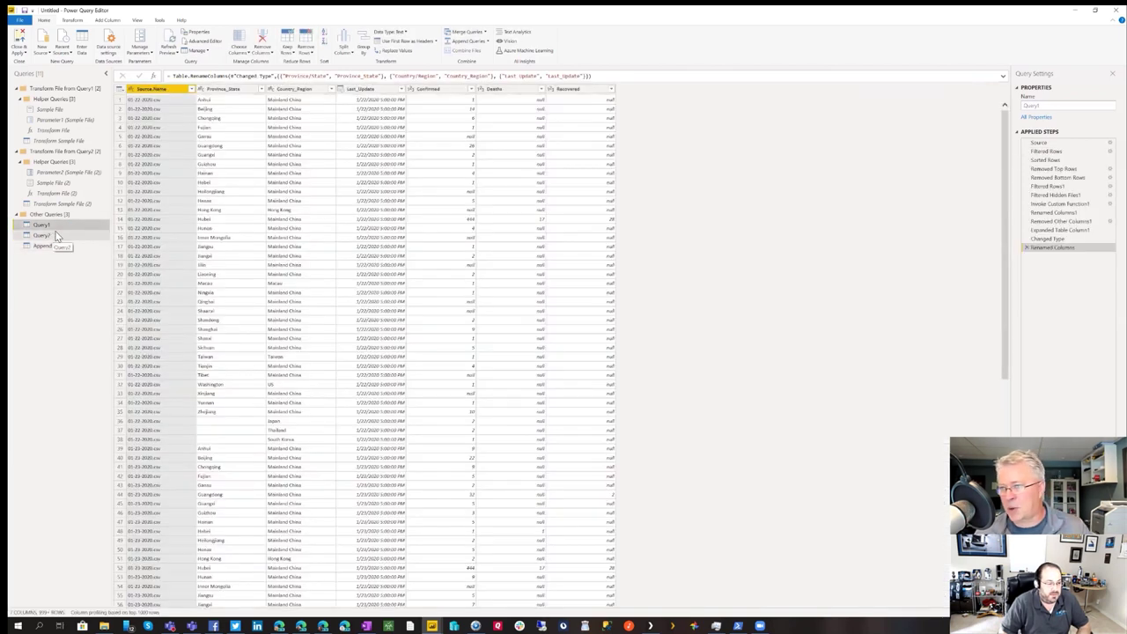
right_click(65, 228)
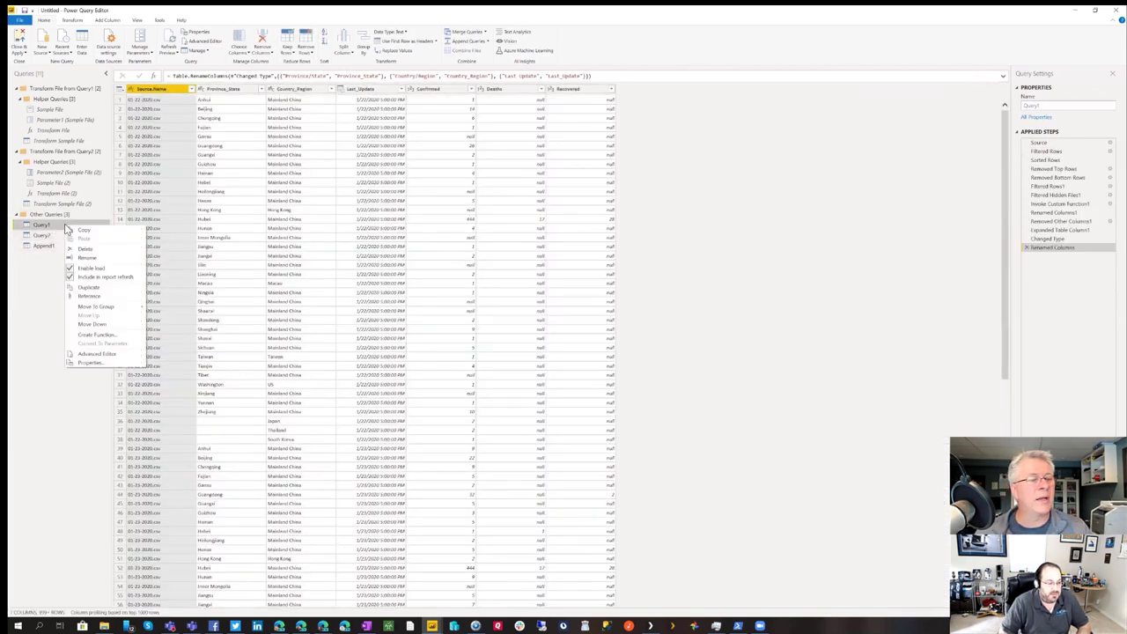
click(111, 264)
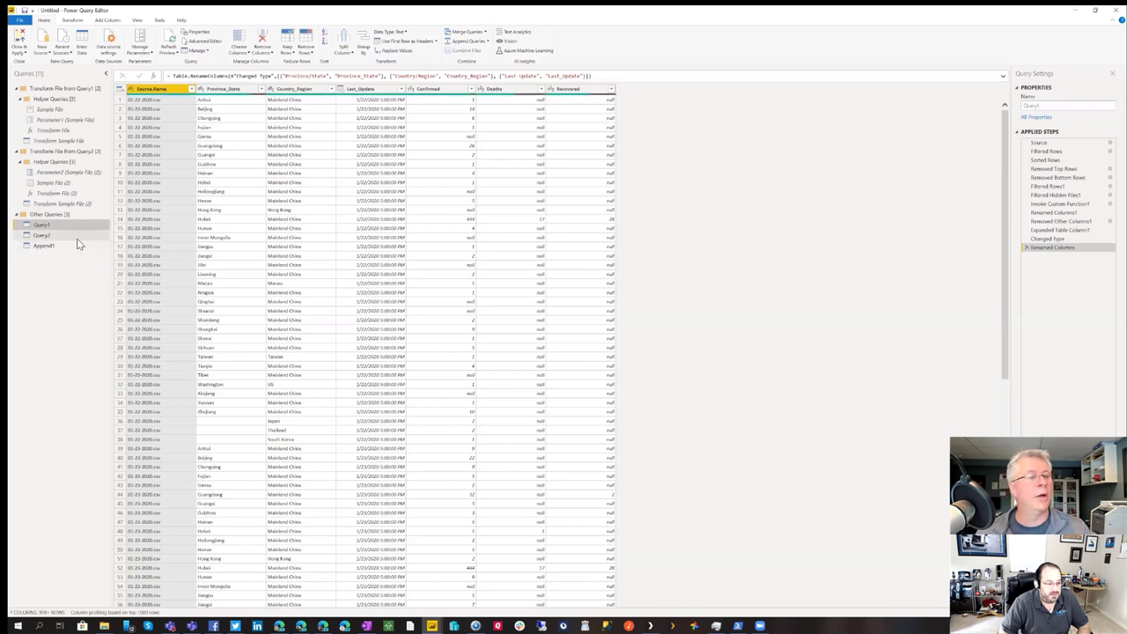
right_click(78, 235)
click(118, 280)
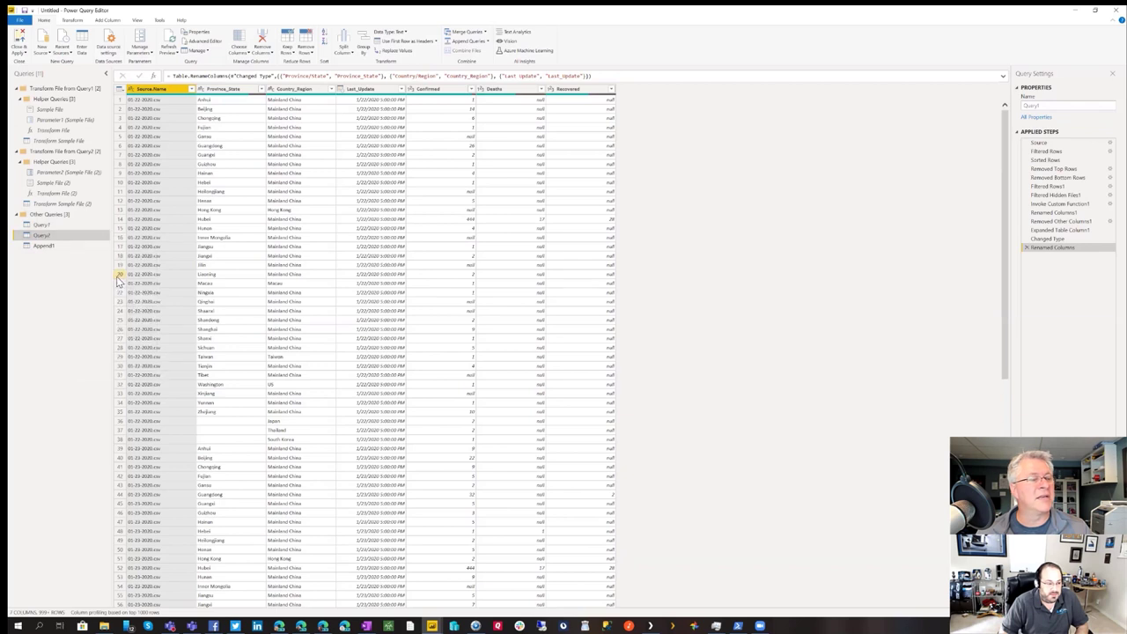
Rename the appended query as Covid
click(65, 251)
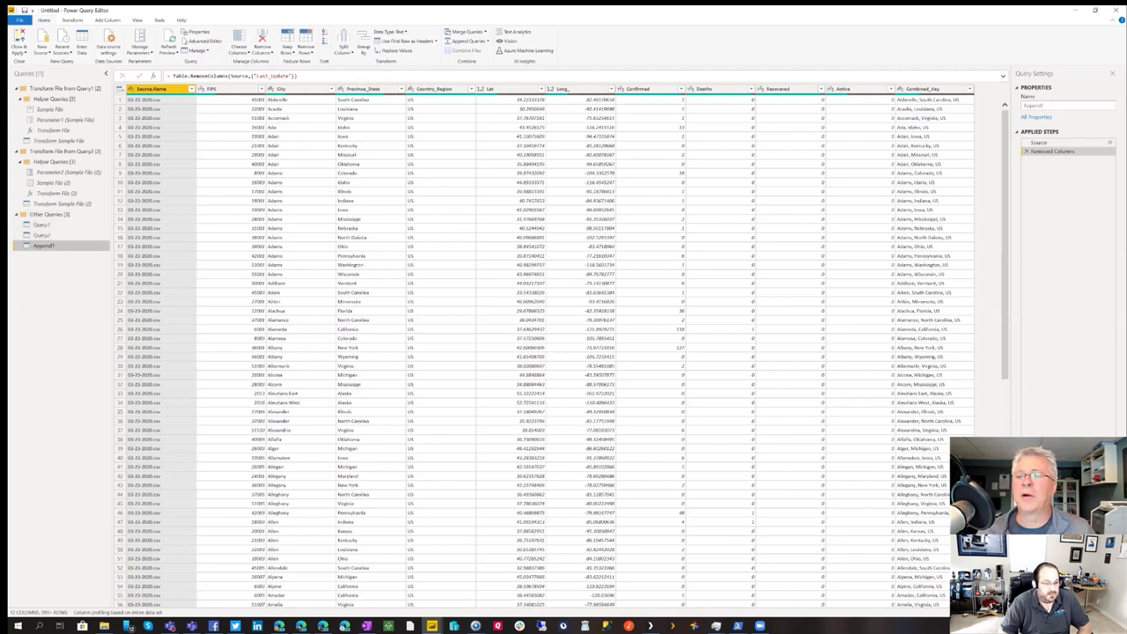
double_click(1033, 105)
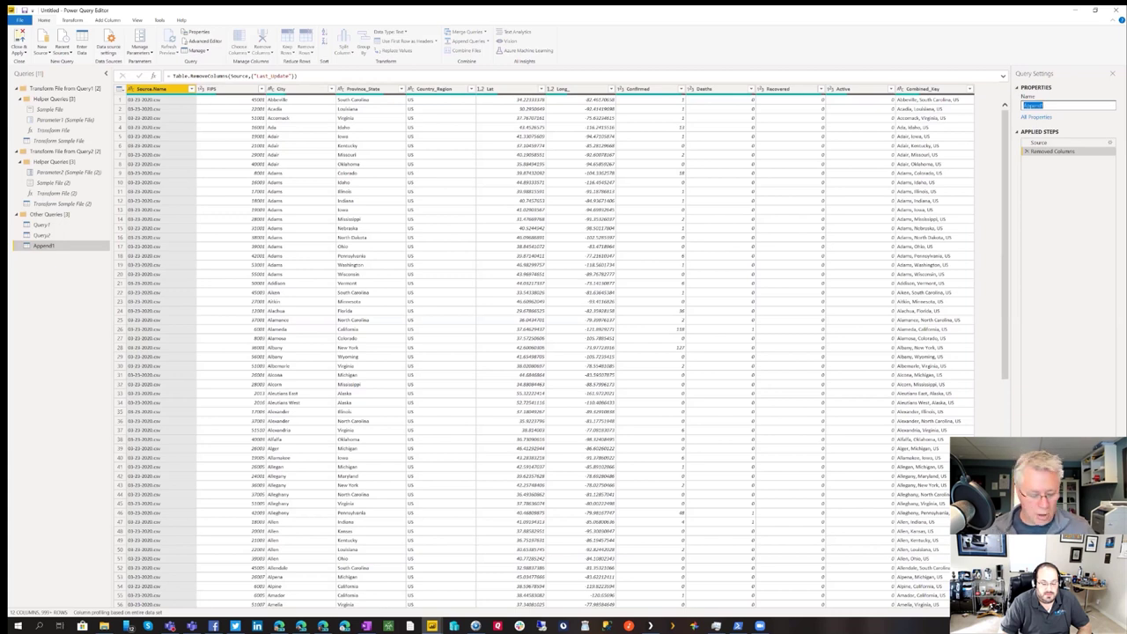
key(BackSpace)
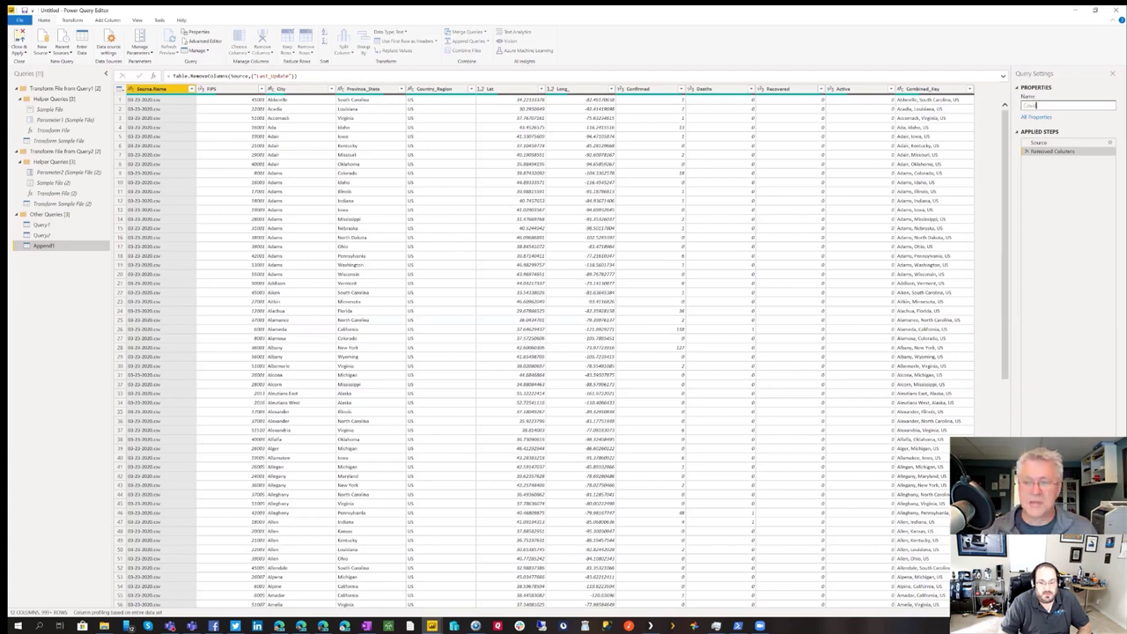
key(Return)
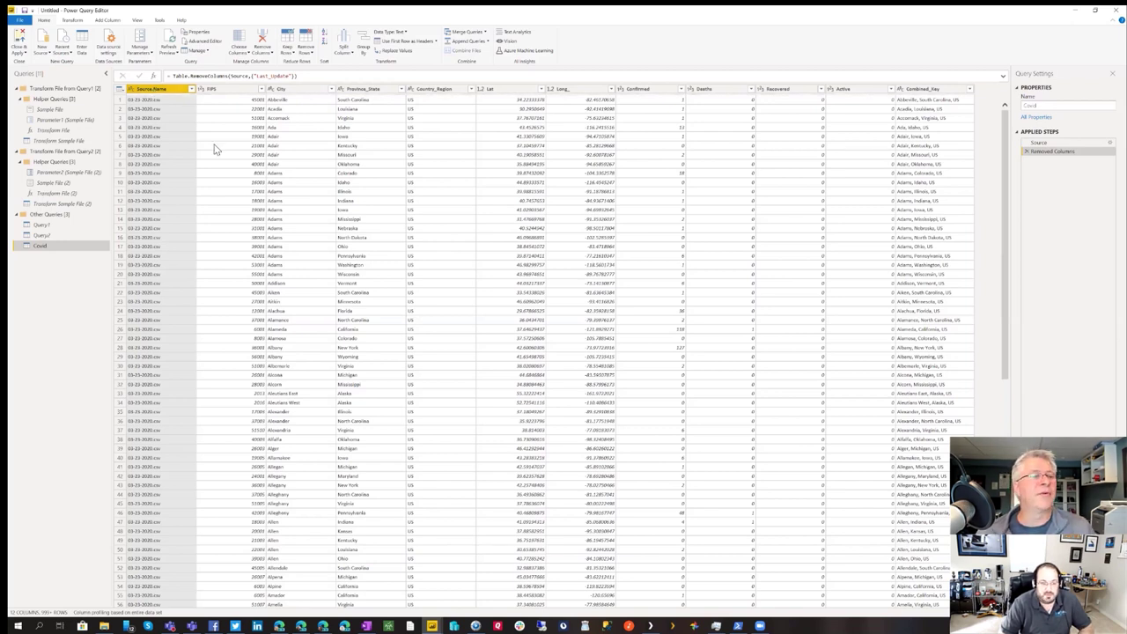
Strip the .csv extension from the Source.Name values by replacing it with nothing, and change that column's data type to Date
right_click(159, 95)
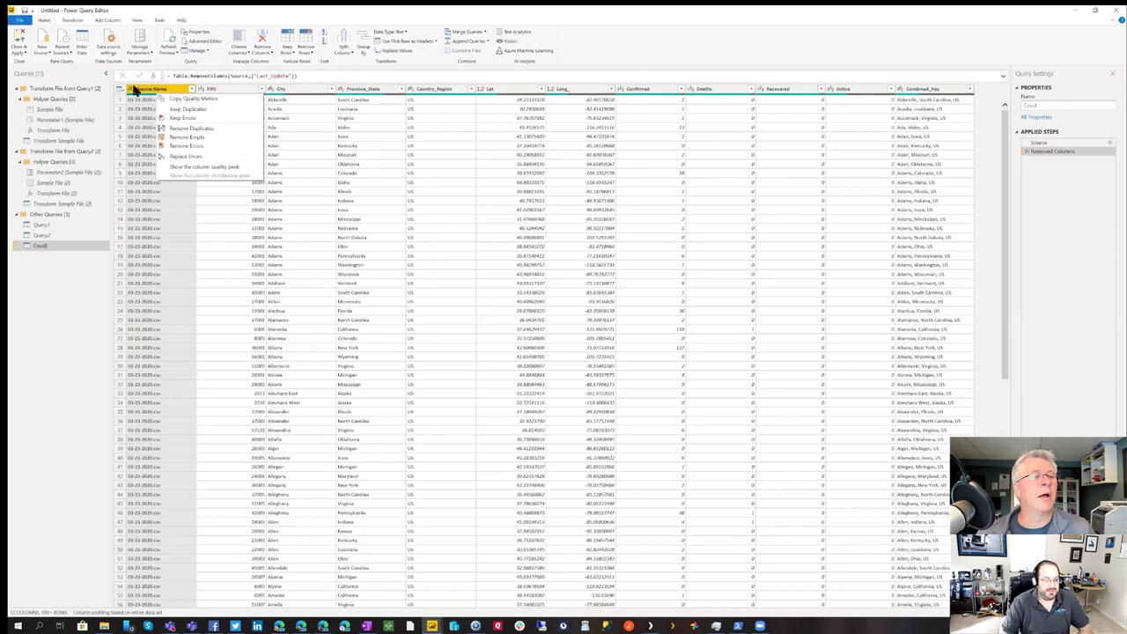
right_click(152, 91)
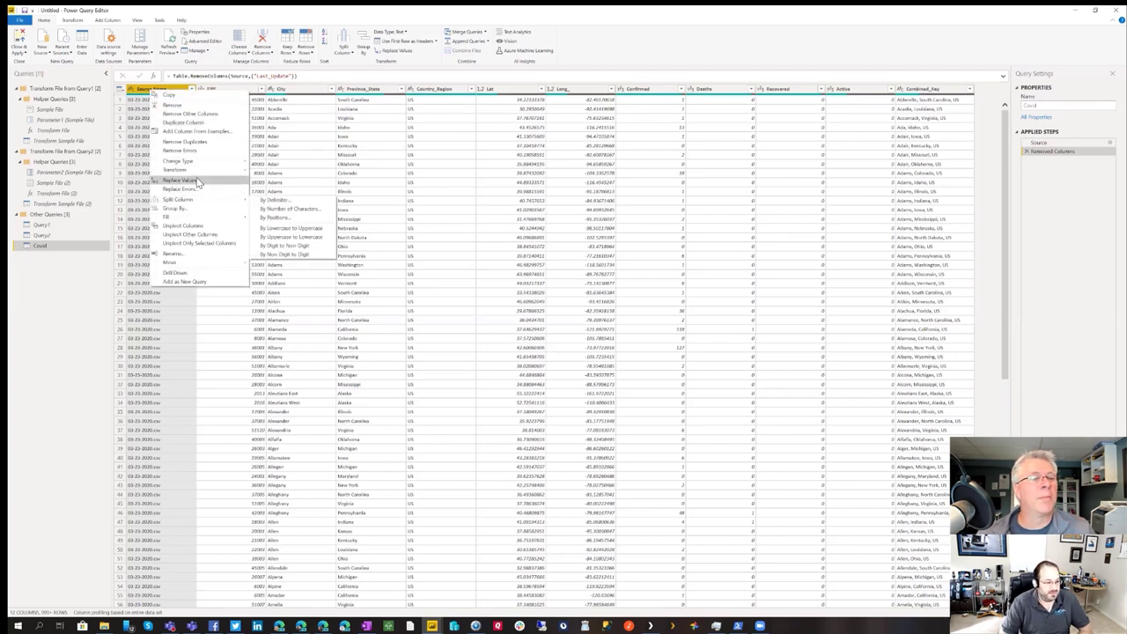
key(Escape)
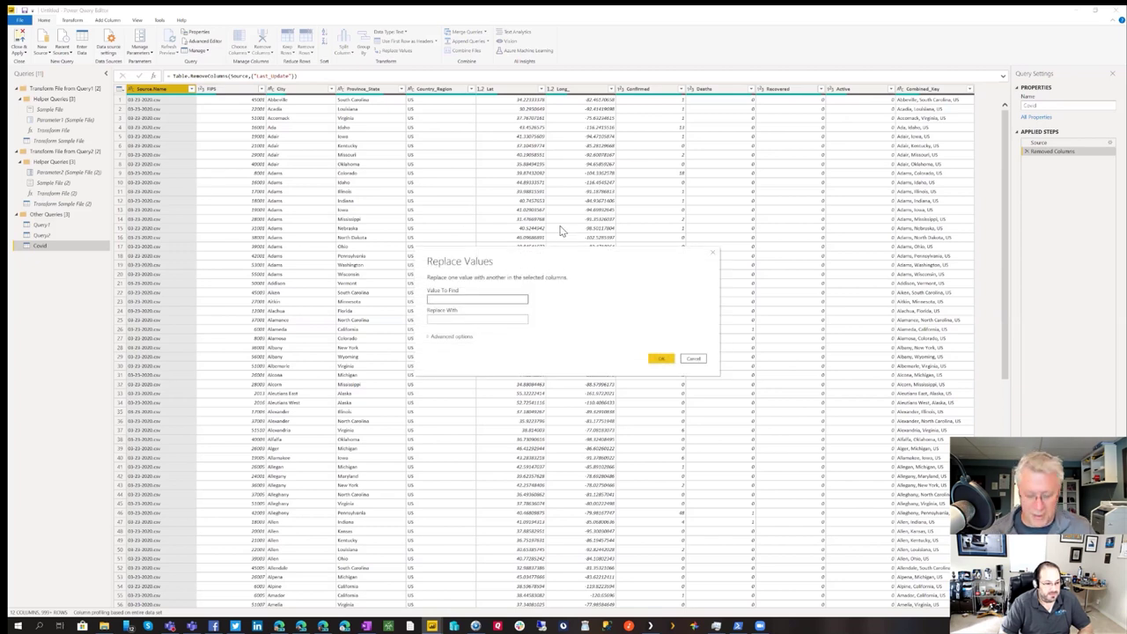
text(csv)
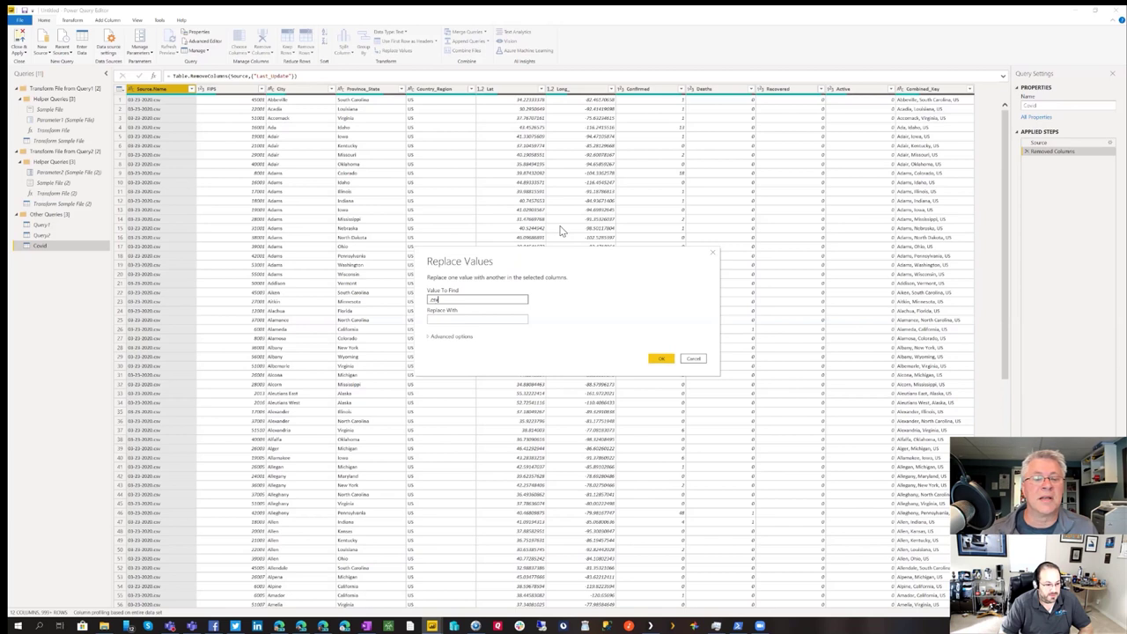
click(661, 358)
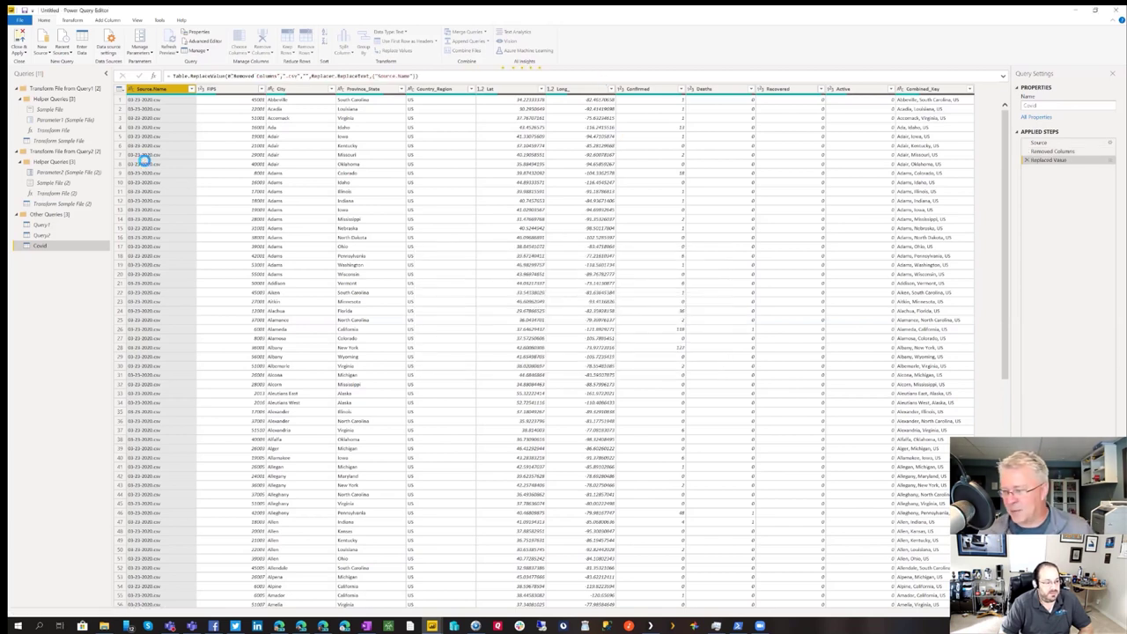
click(131, 89)
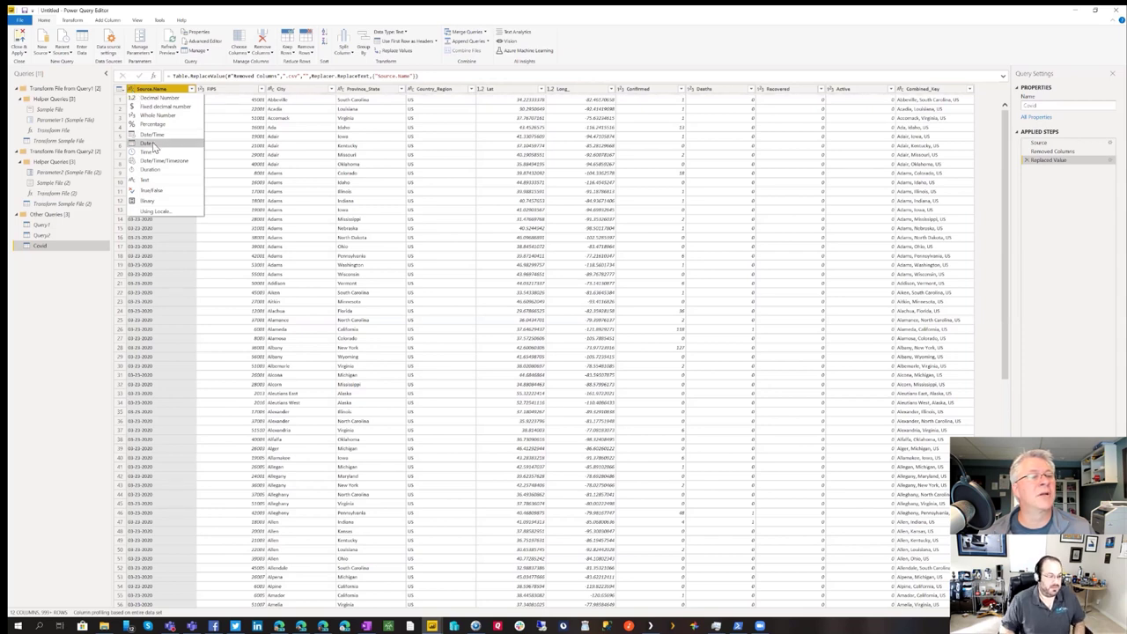
click(148, 143)
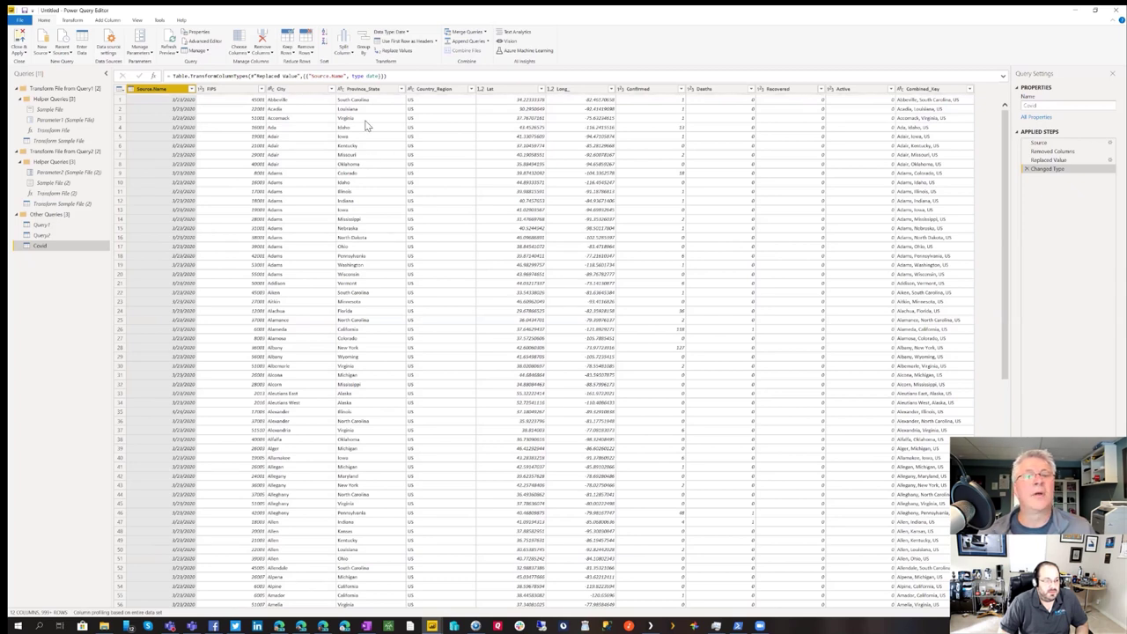
Load the full list of Country_Region values and look through it for inconsistent country names, leaving the column unfiltered
click(472, 90)
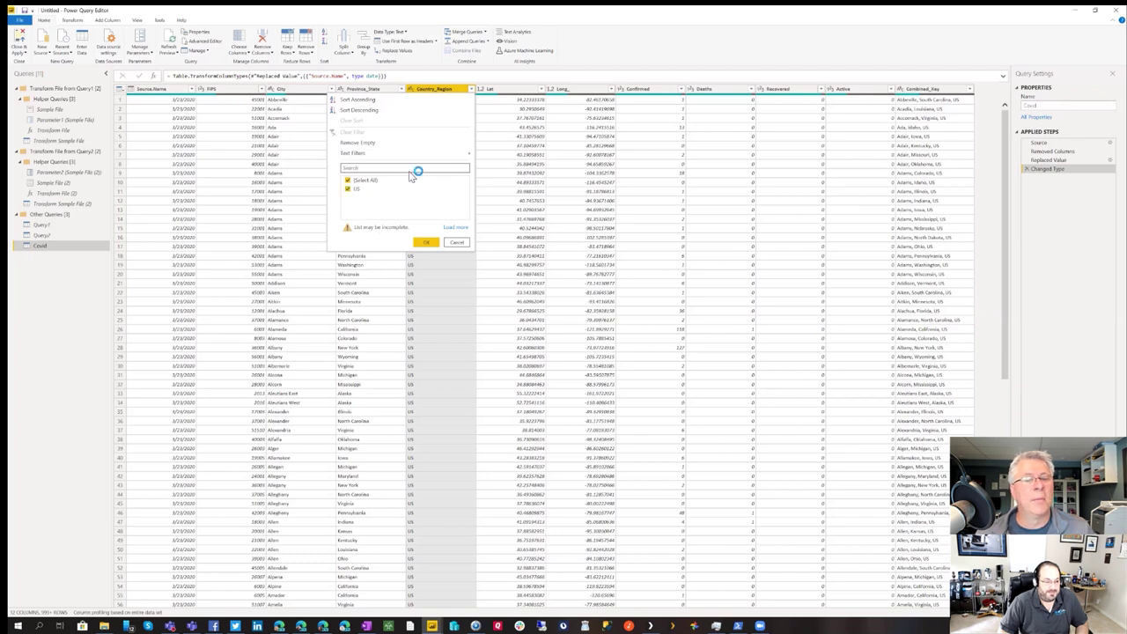
click(458, 229)
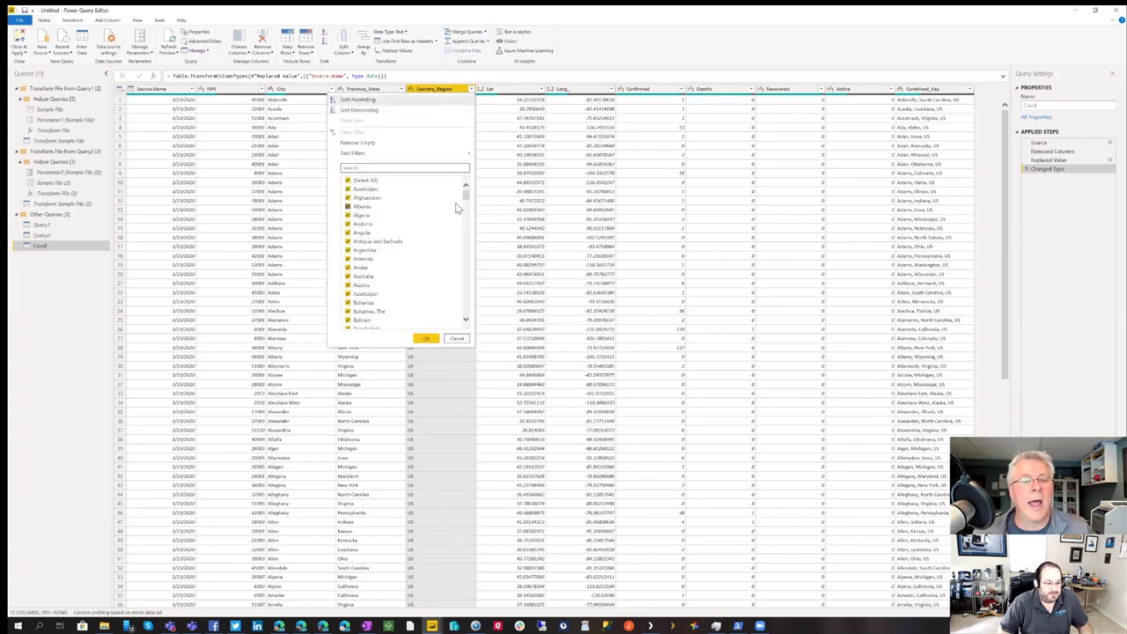
drag(468, 201, 465, 222)
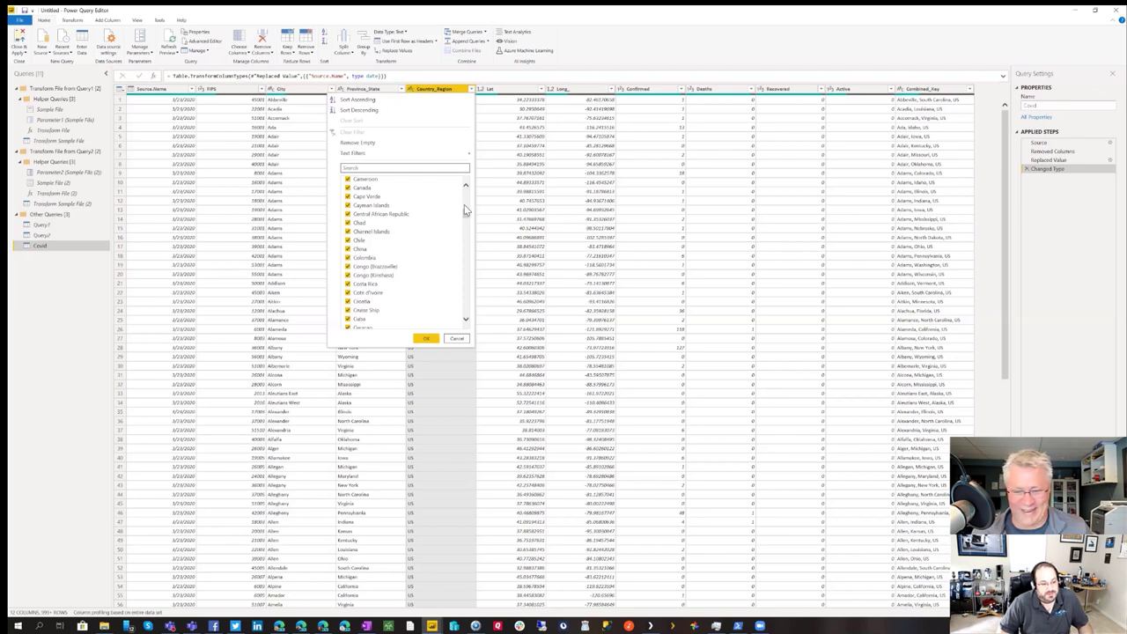
drag(465, 220, 465, 271)
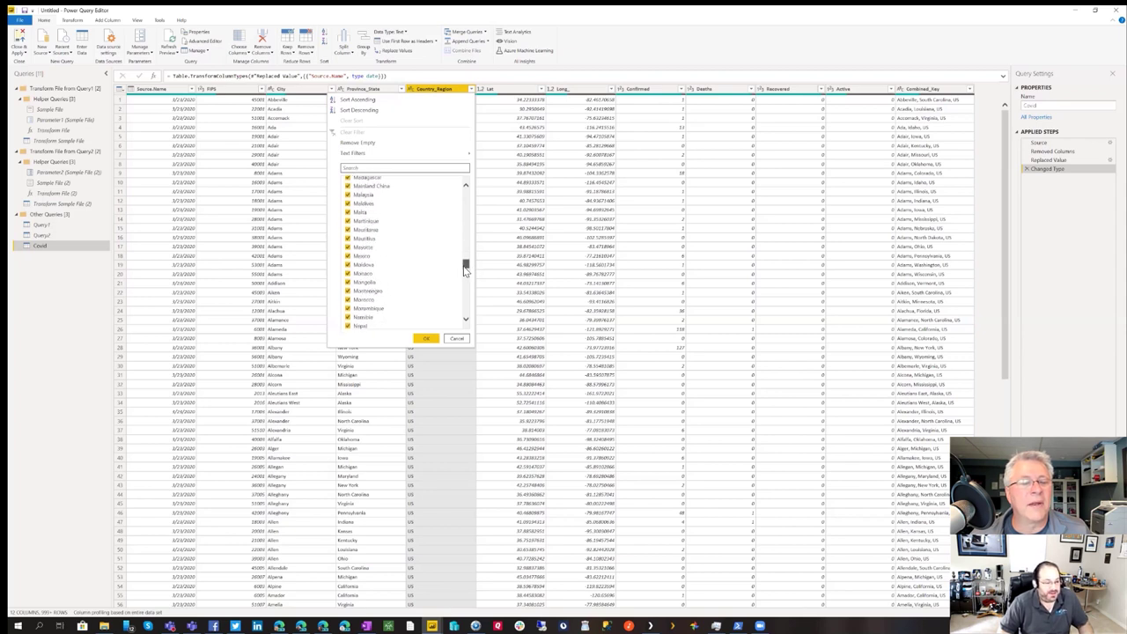
scroll(403, 226, up, 2)
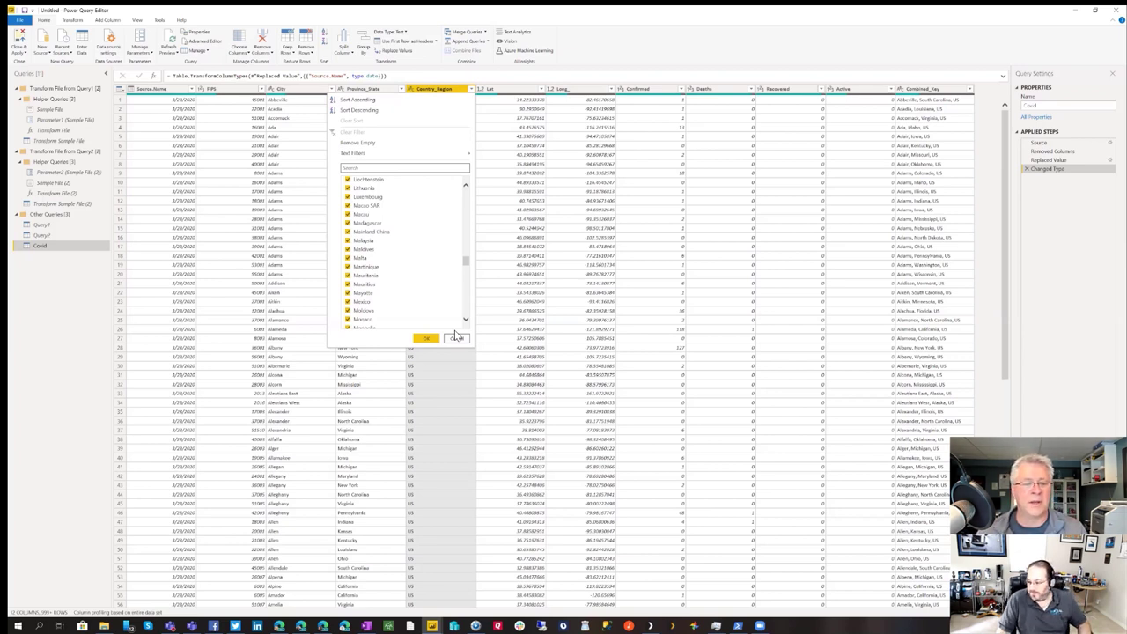
click(462, 341)
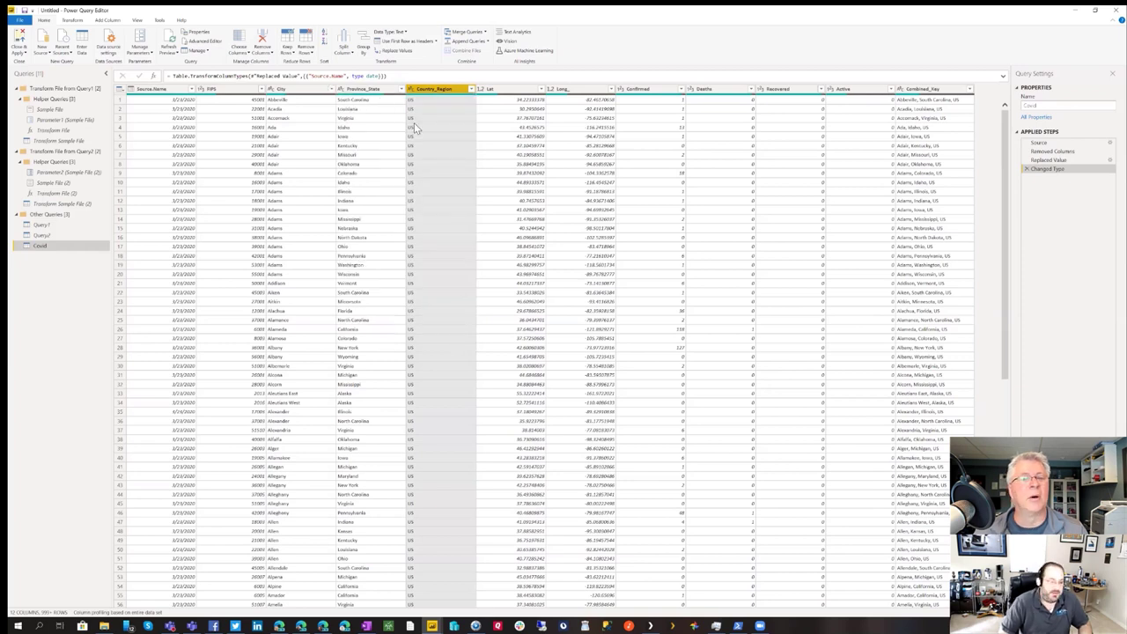
Replace the value Mainland China with China in the Country_Region column
right_click(425, 90)
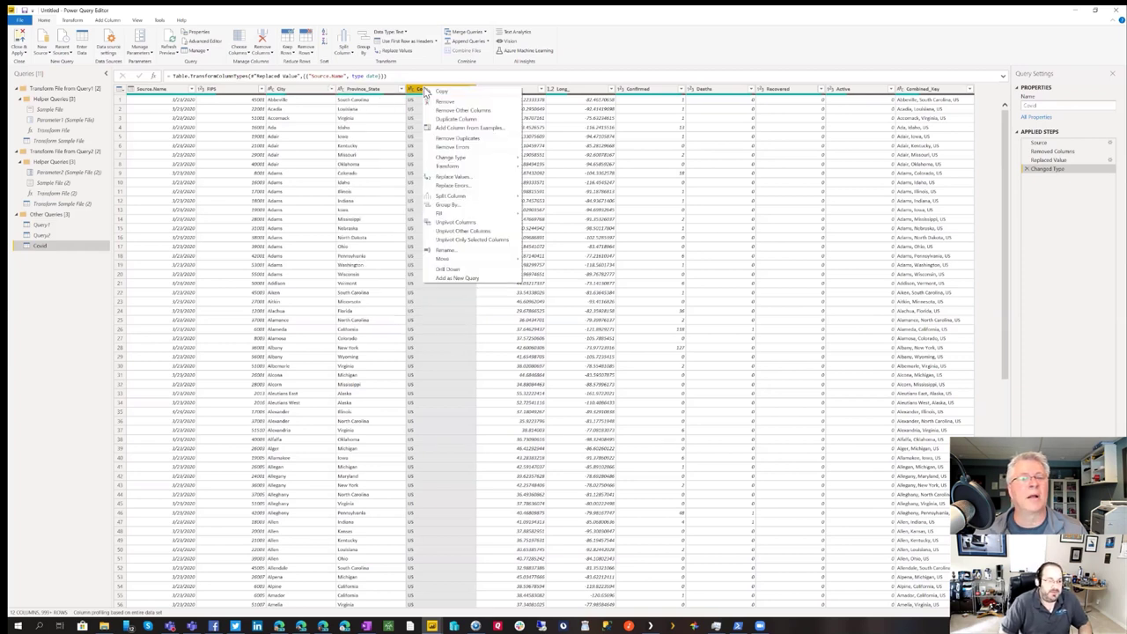
click(466, 178)
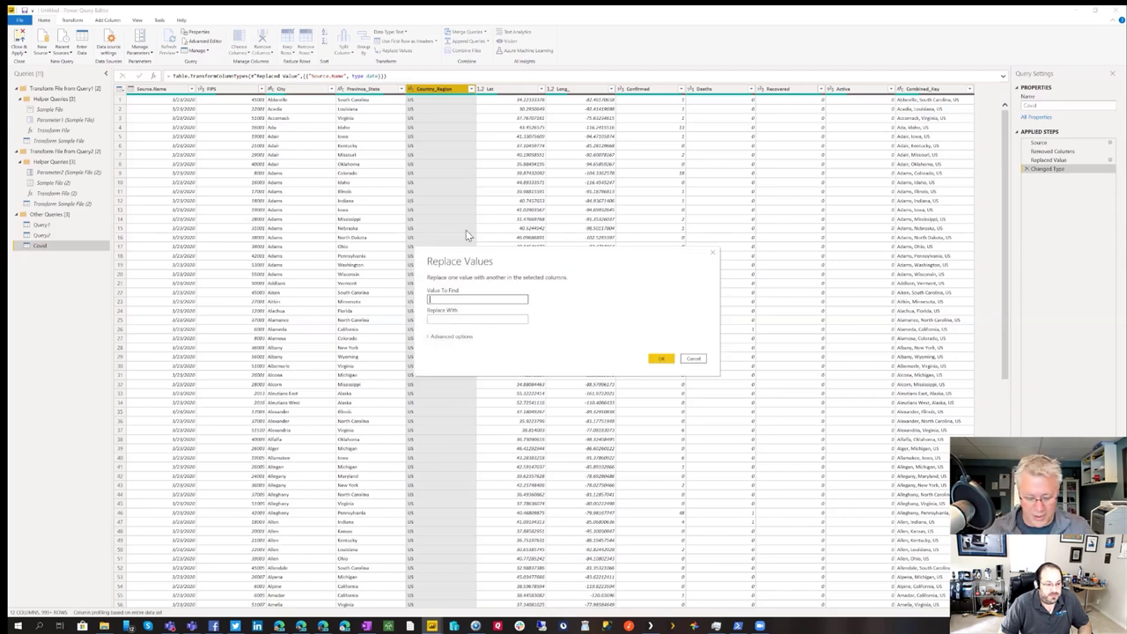
text(Minn)
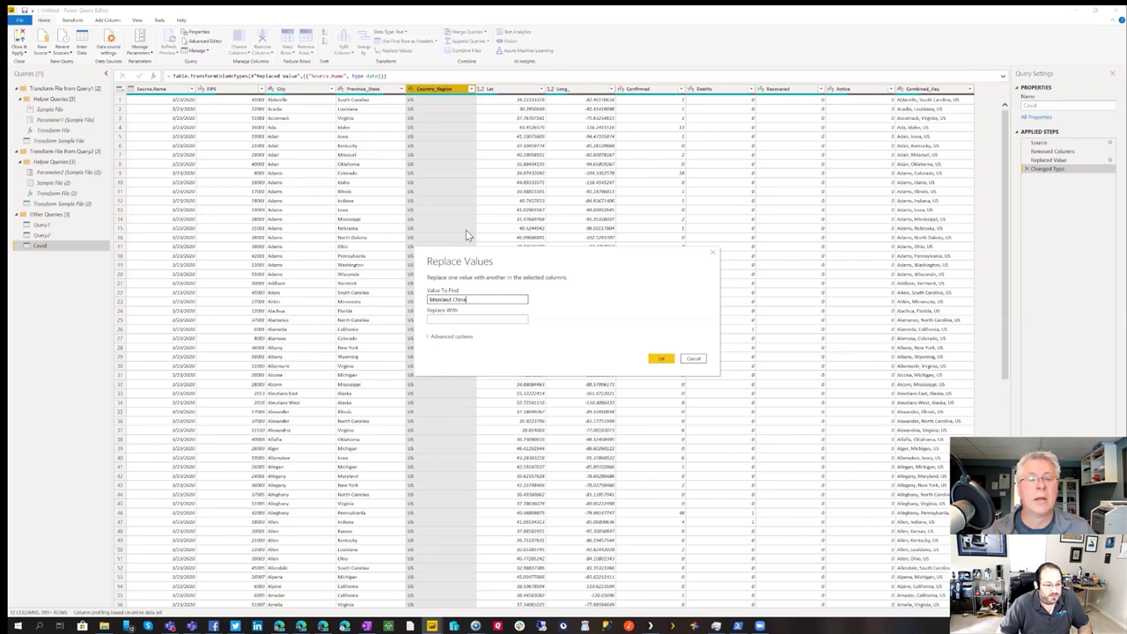
key(Tab)
text(China)
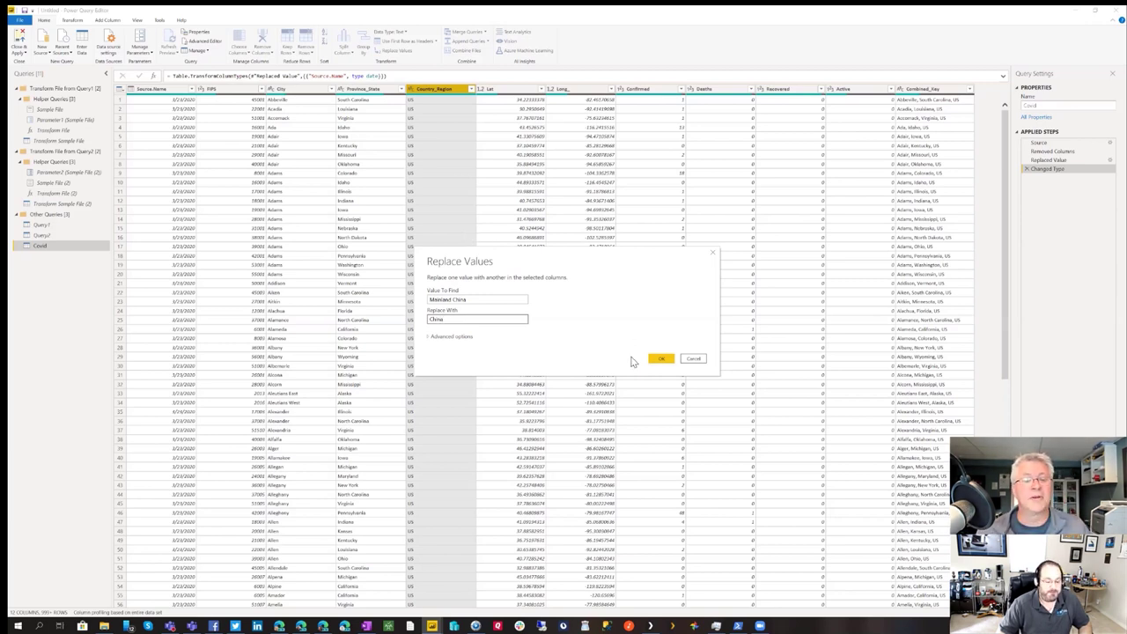
click(660, 359)
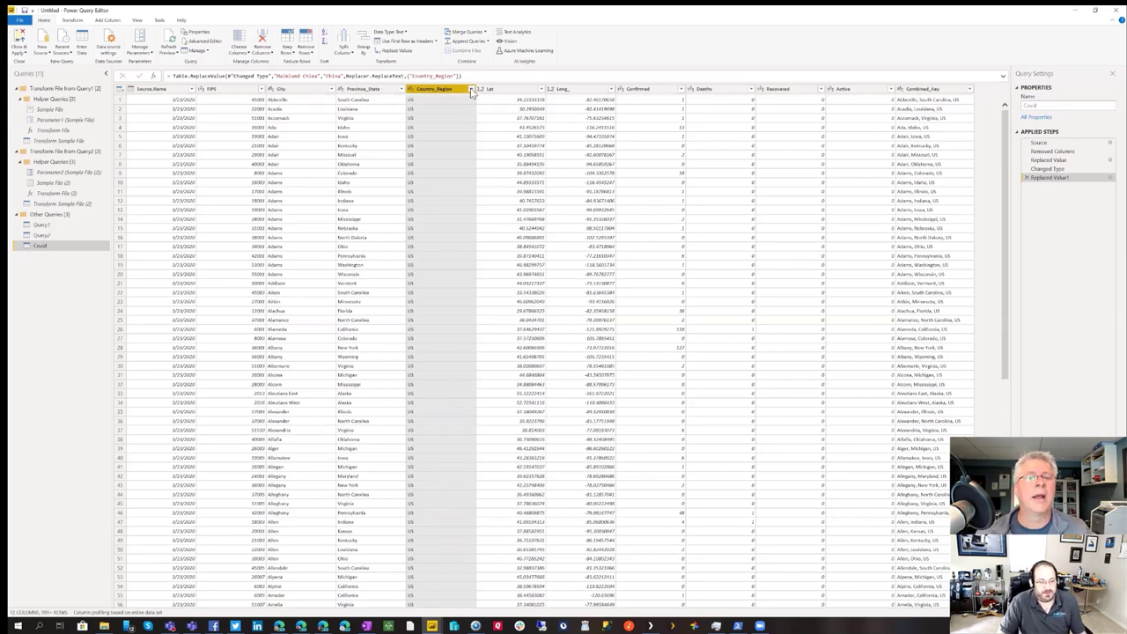
Load all Country_Region values, search them for Korea, and filter the column to the matching country names
click(471, 90)
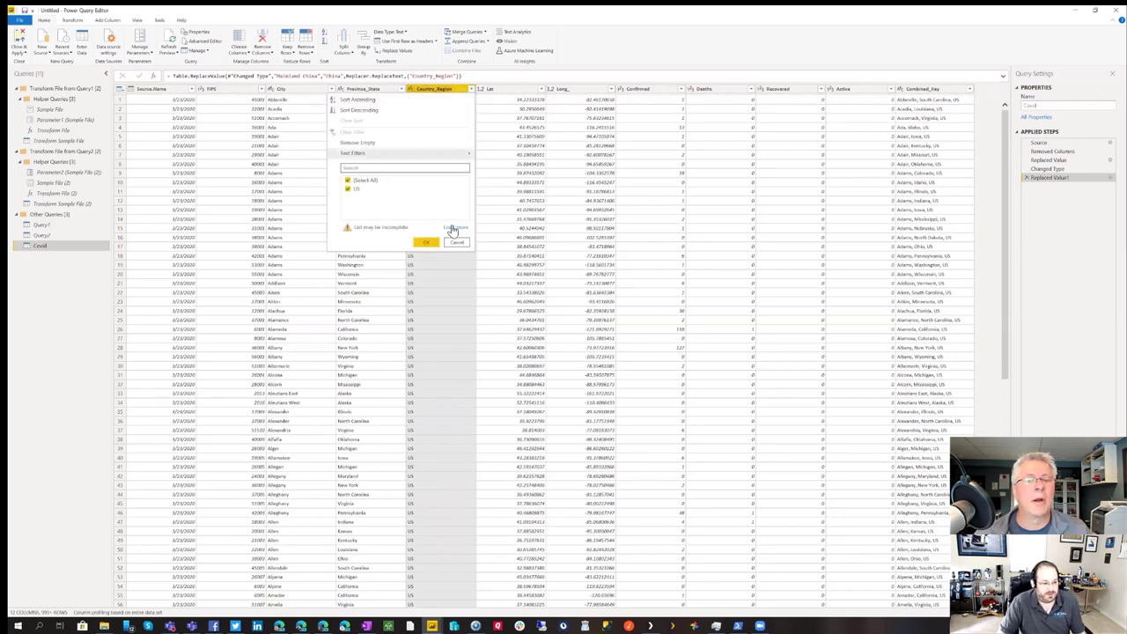
click(454, 228)
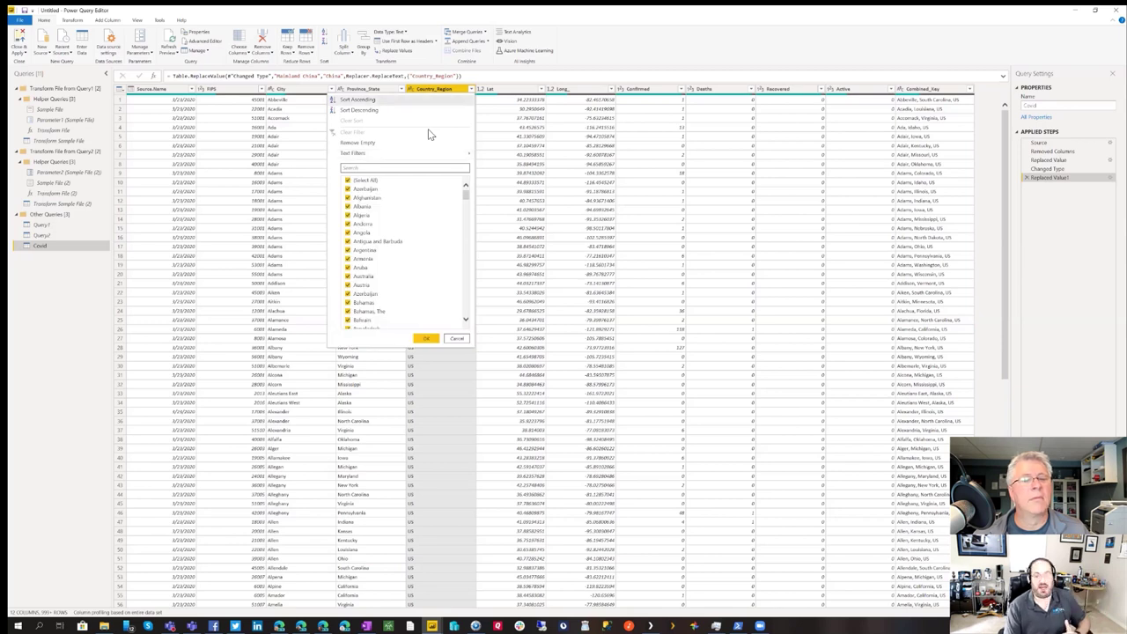
click(393, 170)
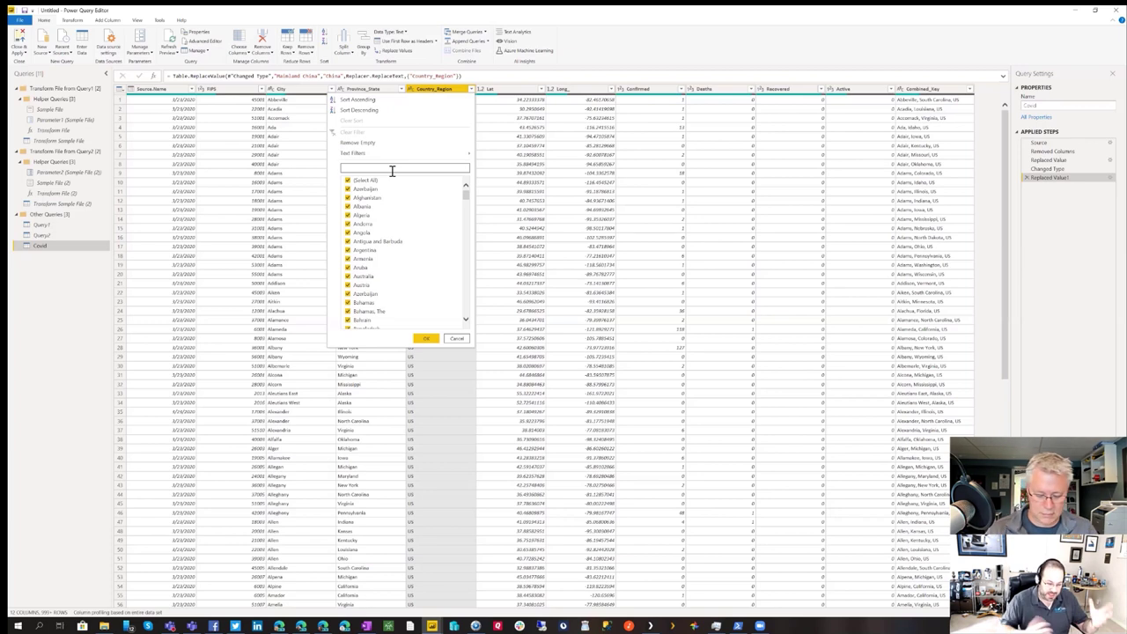
text(Korea)
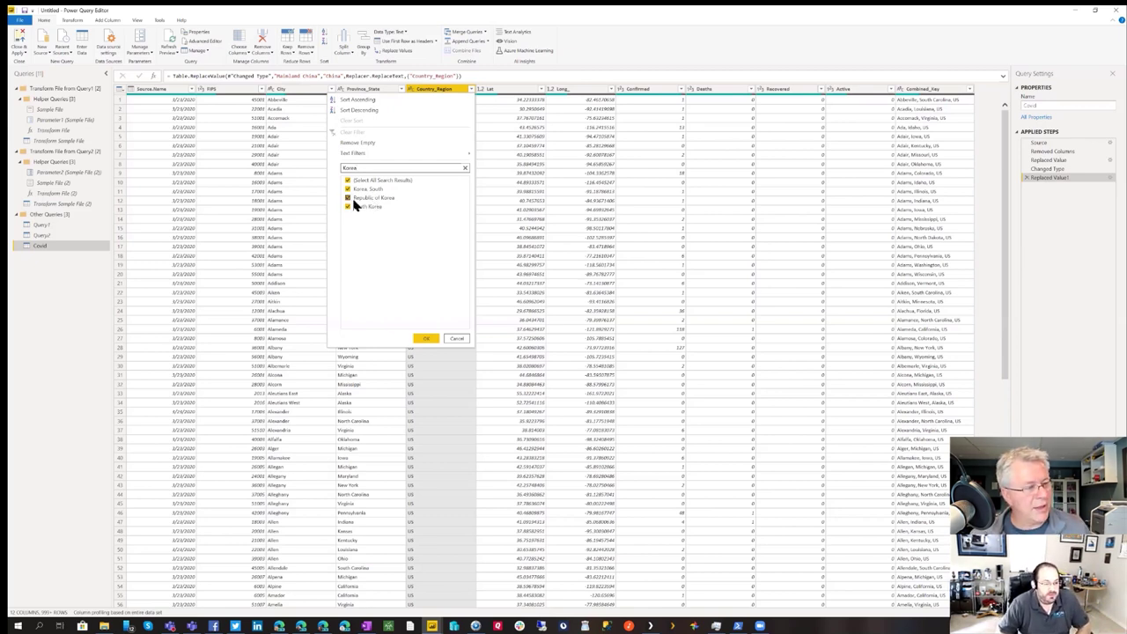
click(426, 339)
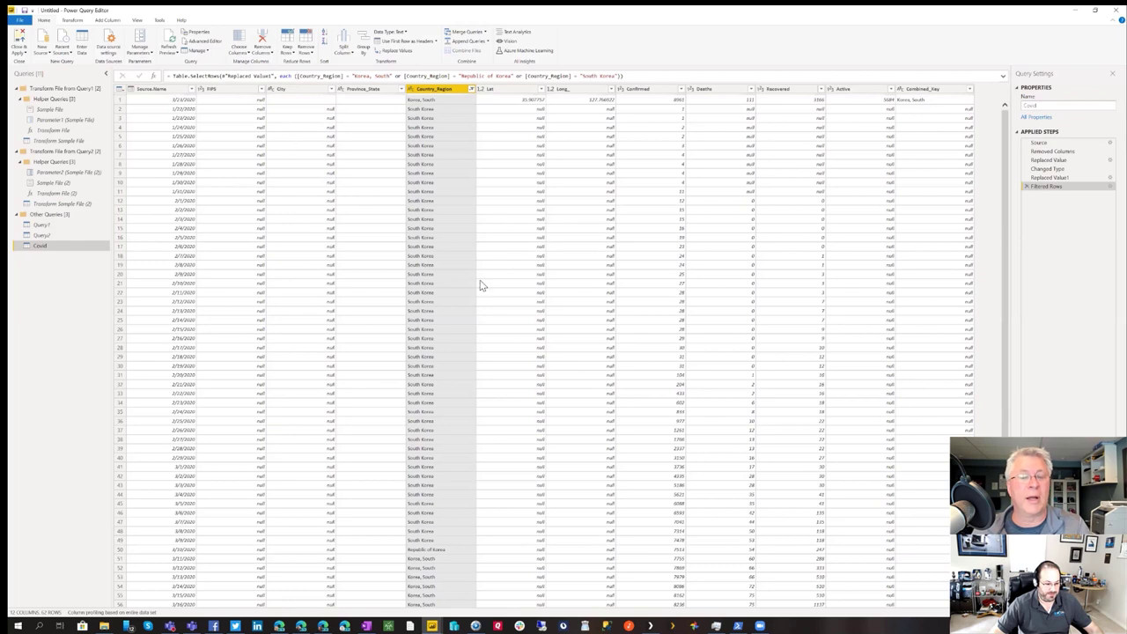
Replace the value "Korea, South" with "South Korea" in the Country_Region column
right_click(435, 89)
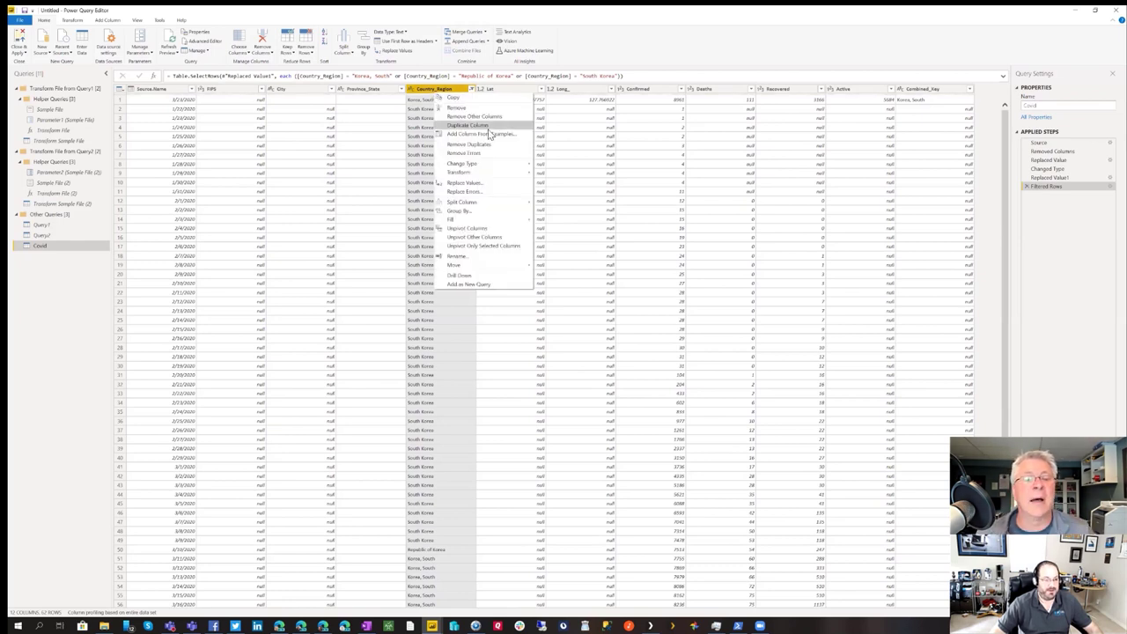
click(475, 183)
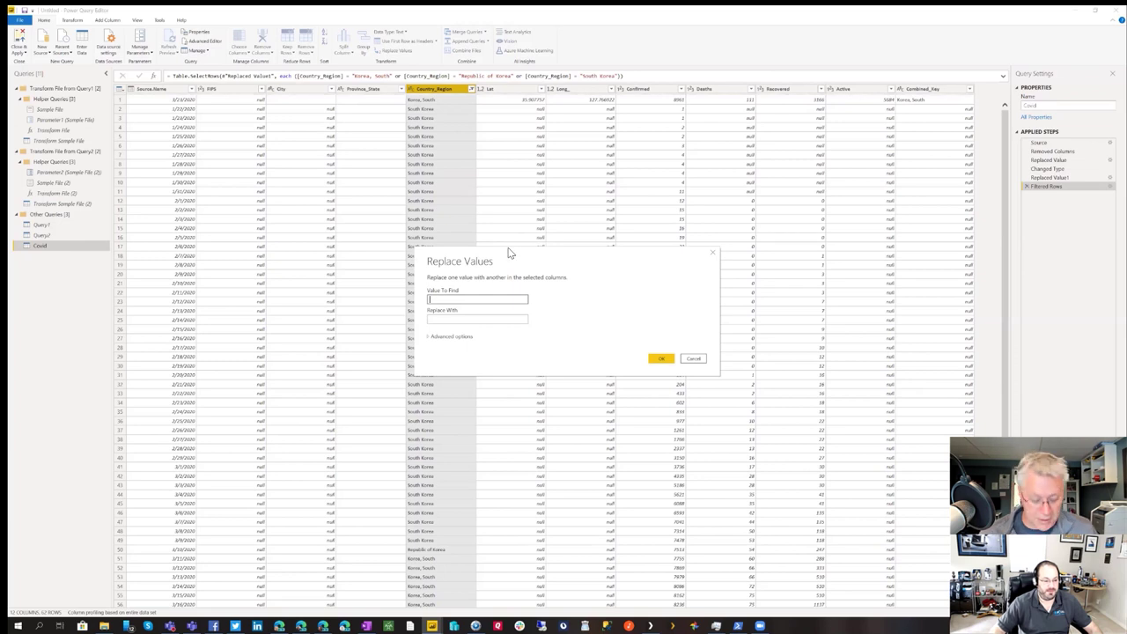
text(Korea)
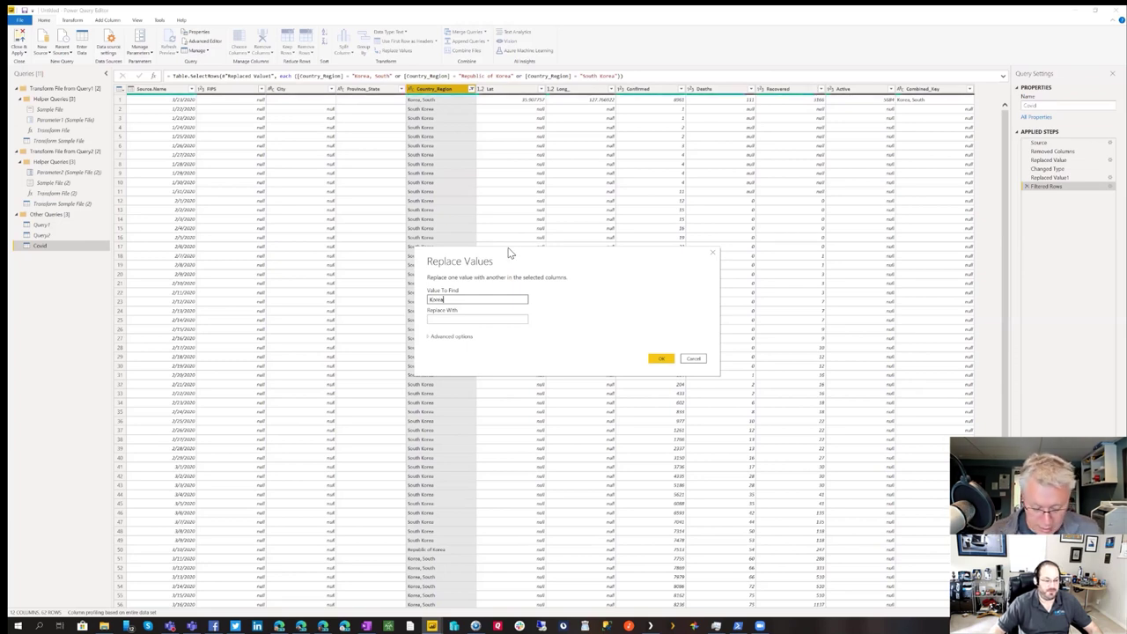
text(, South)
key(Tab)
text(South Korea)
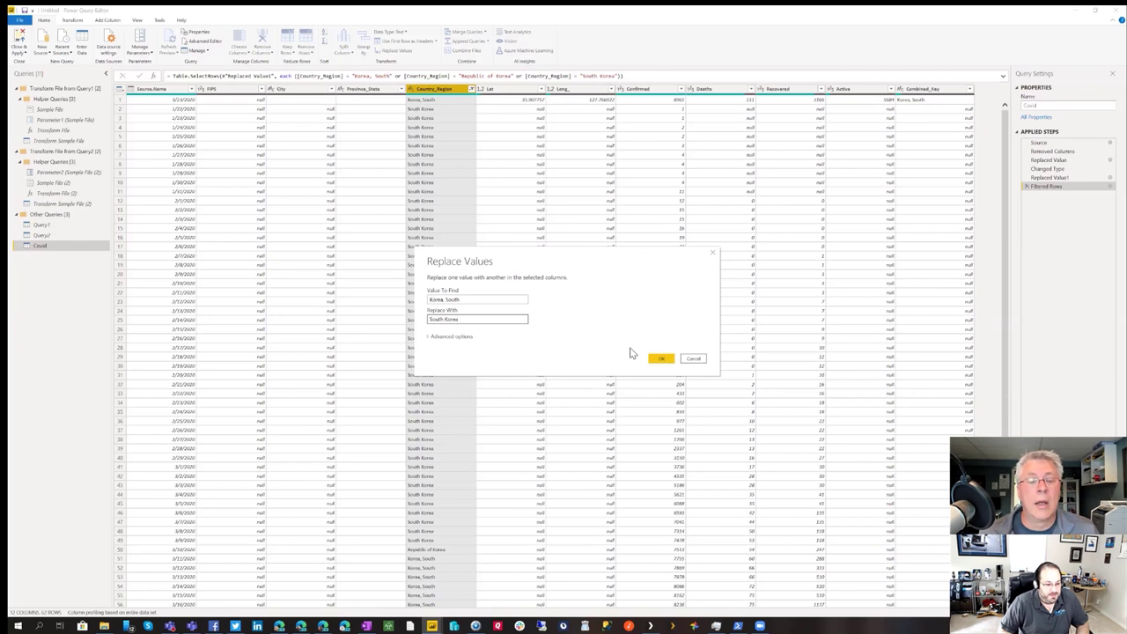
click(660, 358)
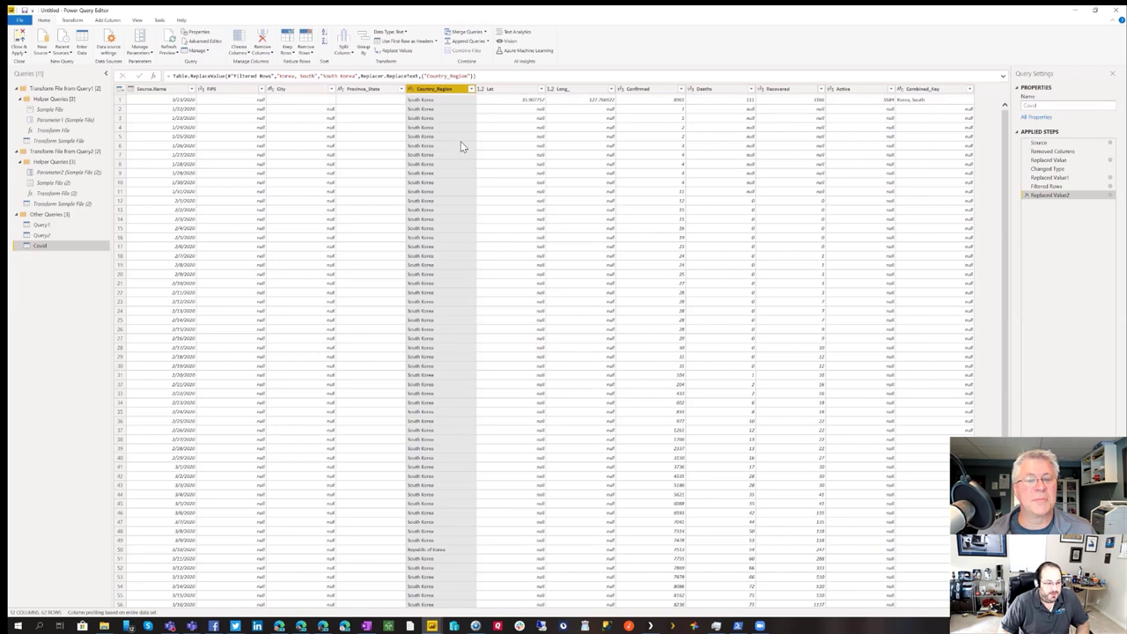
Replace the value Republic of Korea with South Korea in the Country_Region column
right_click(435, 92)
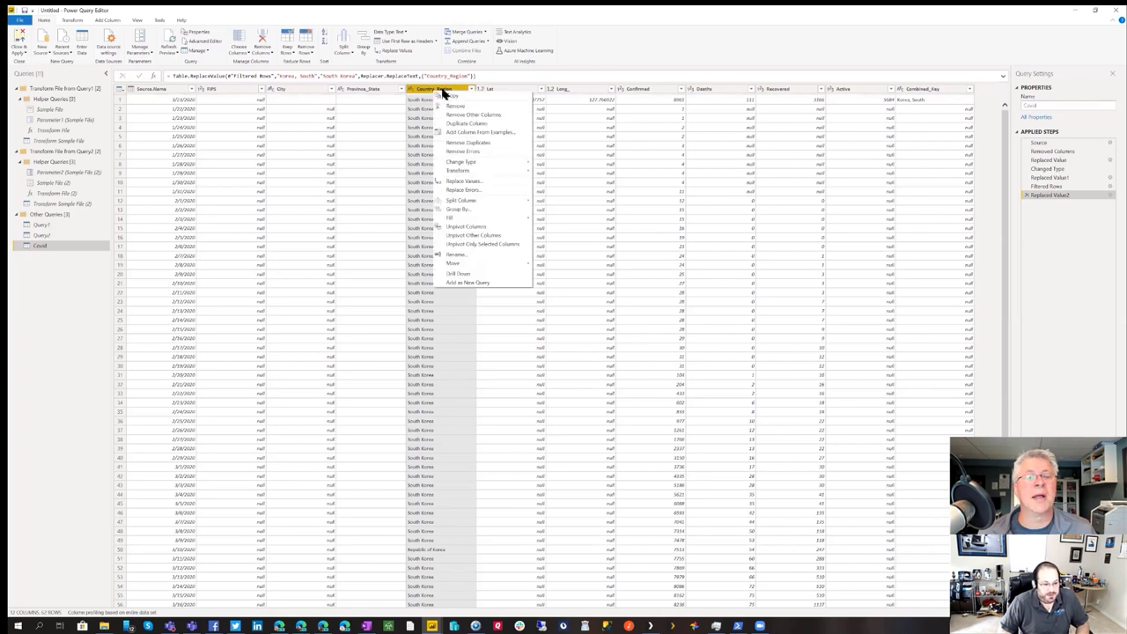
click(482, 182)
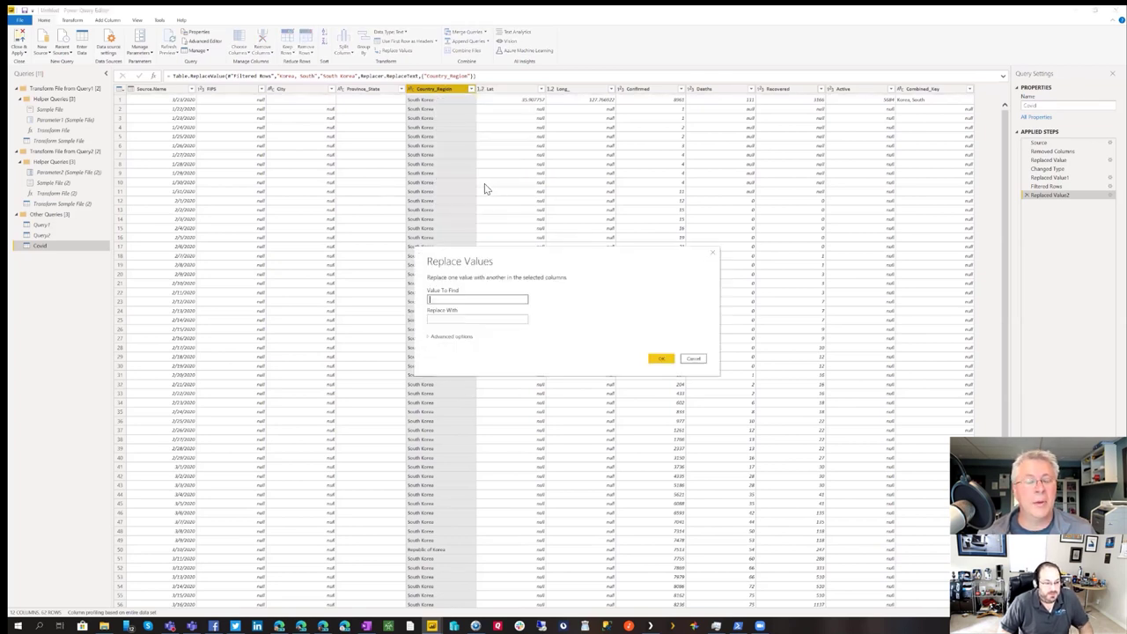
text(Rep)
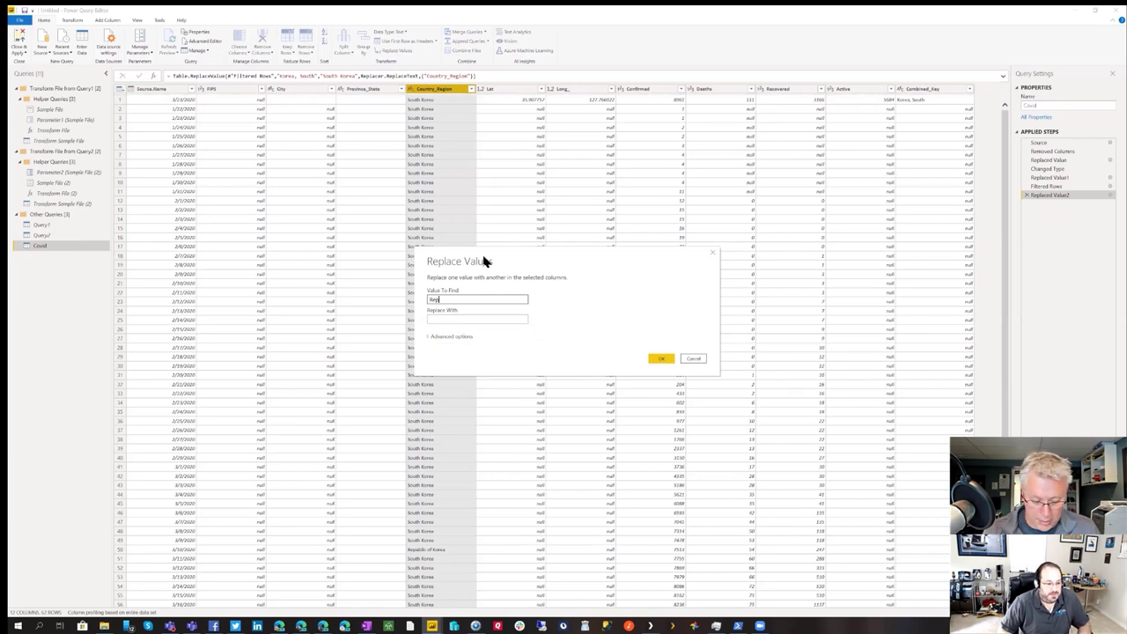
text(ublic)
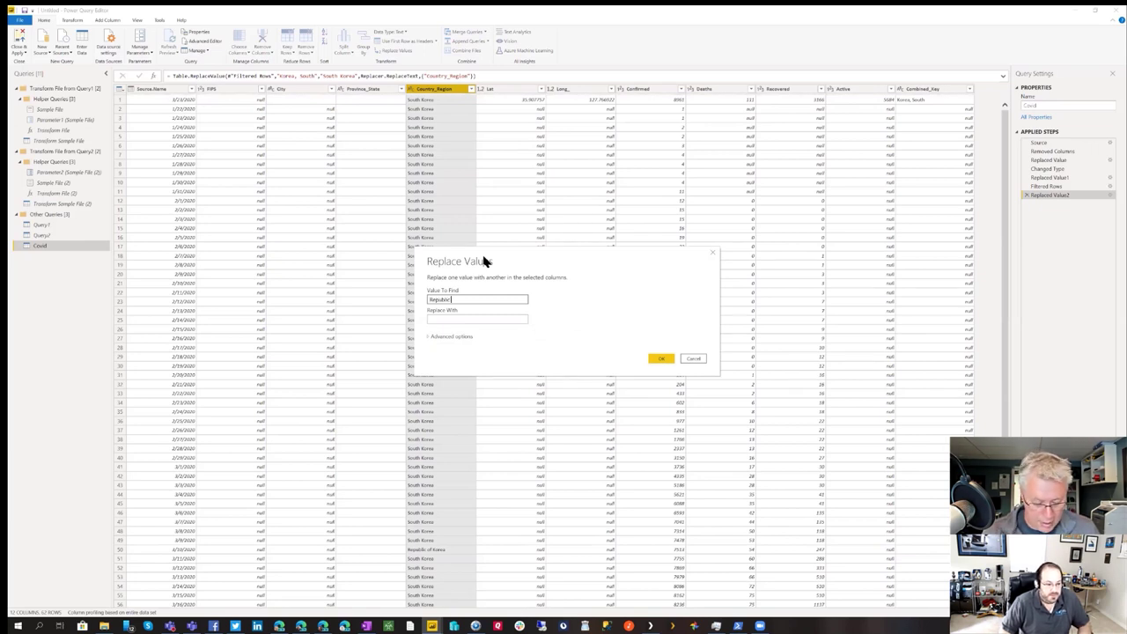
text( of Kore)
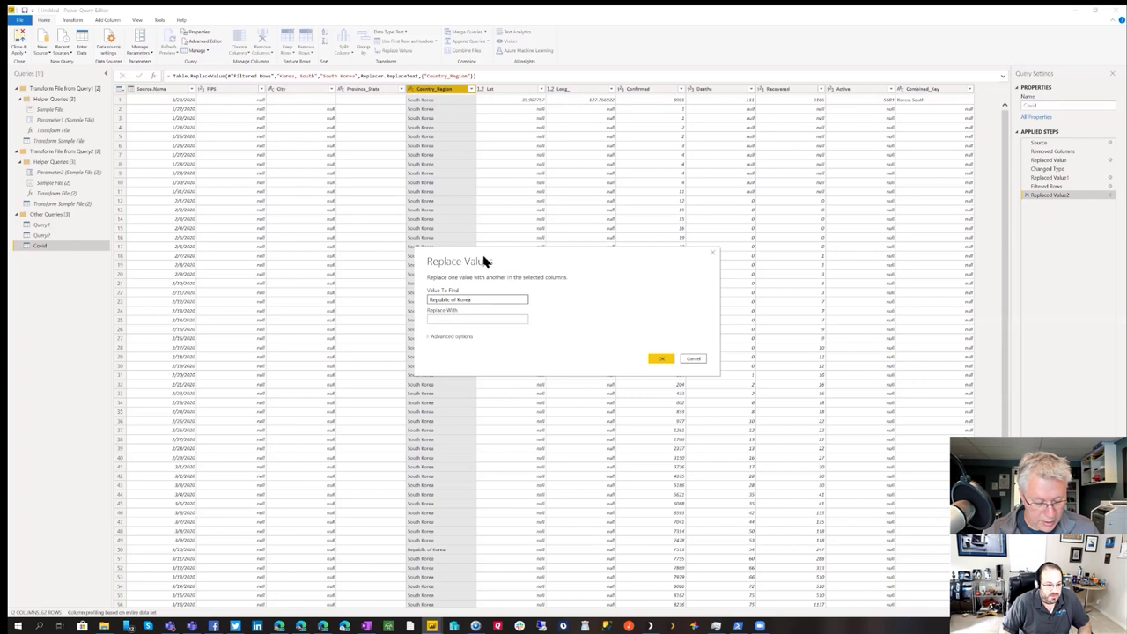
text(a)
key(Tab)
text(S)
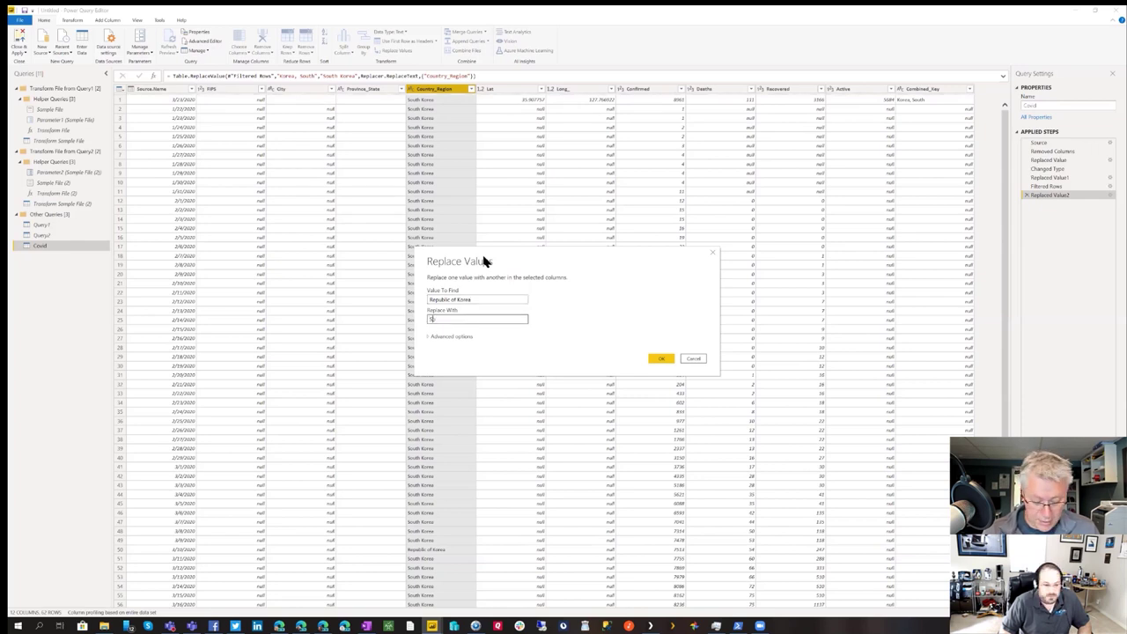
text(outh Korea)
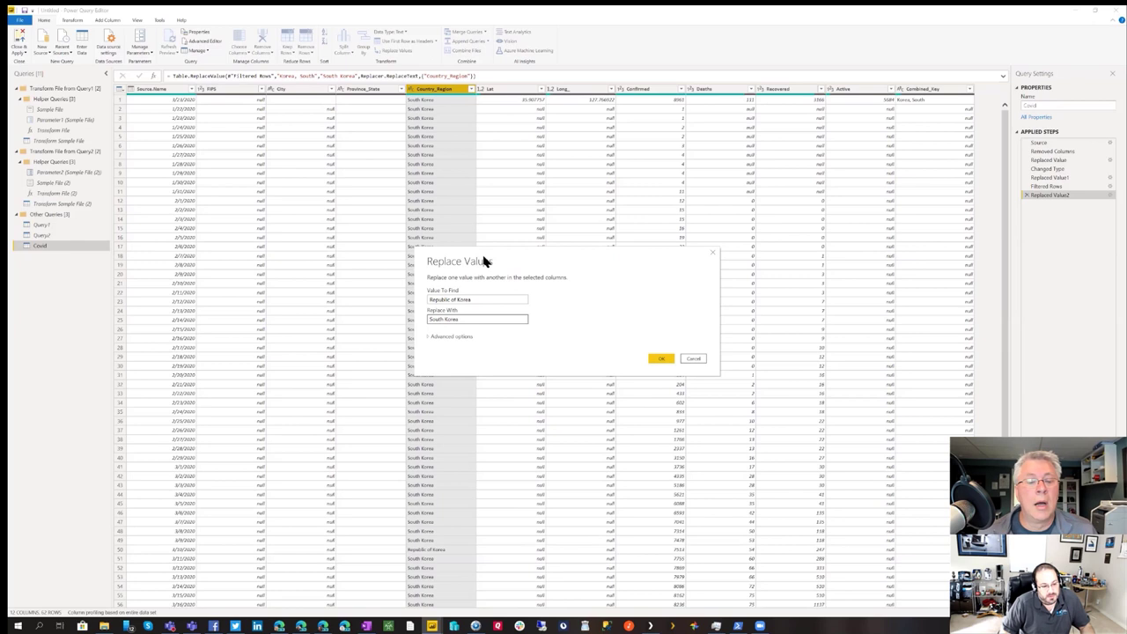
click(661, 359)
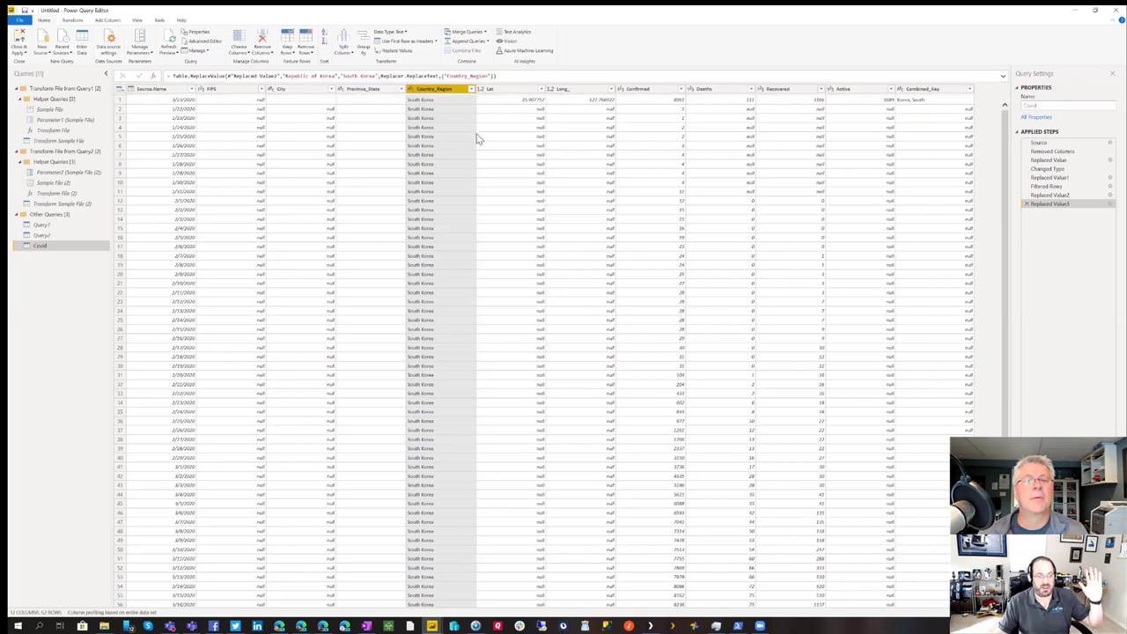
Check the distinct Country_Region values and delete the Filtered Rows step that limits the Covid query to the Korea entries
click(471, 90)
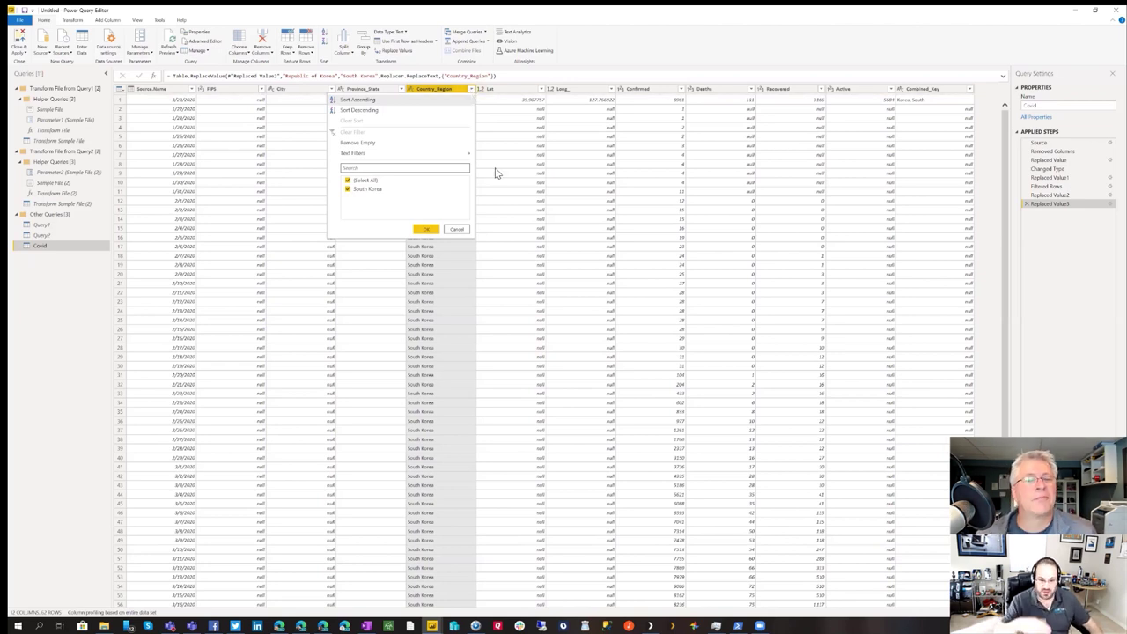
click(456, 229)
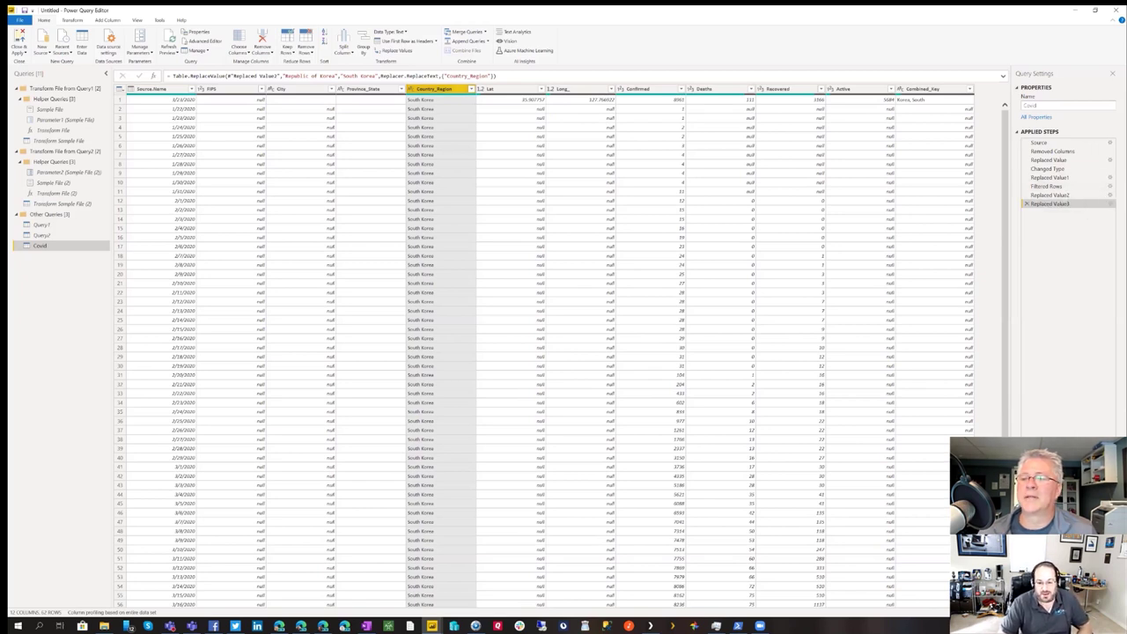
click(1047, 186)
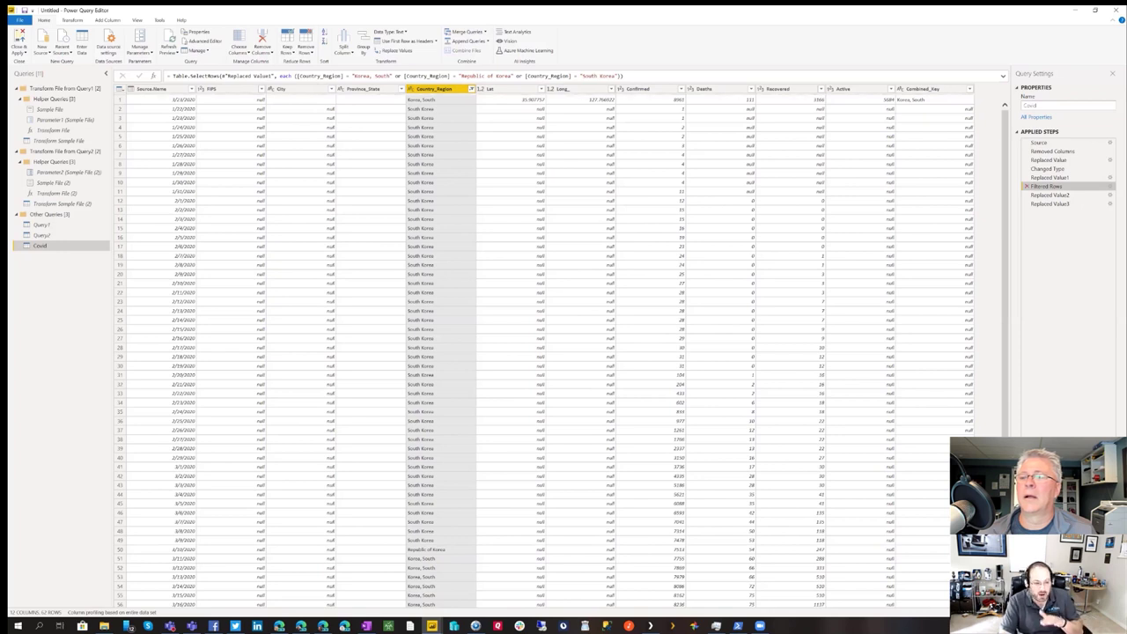
click(1026, 187)
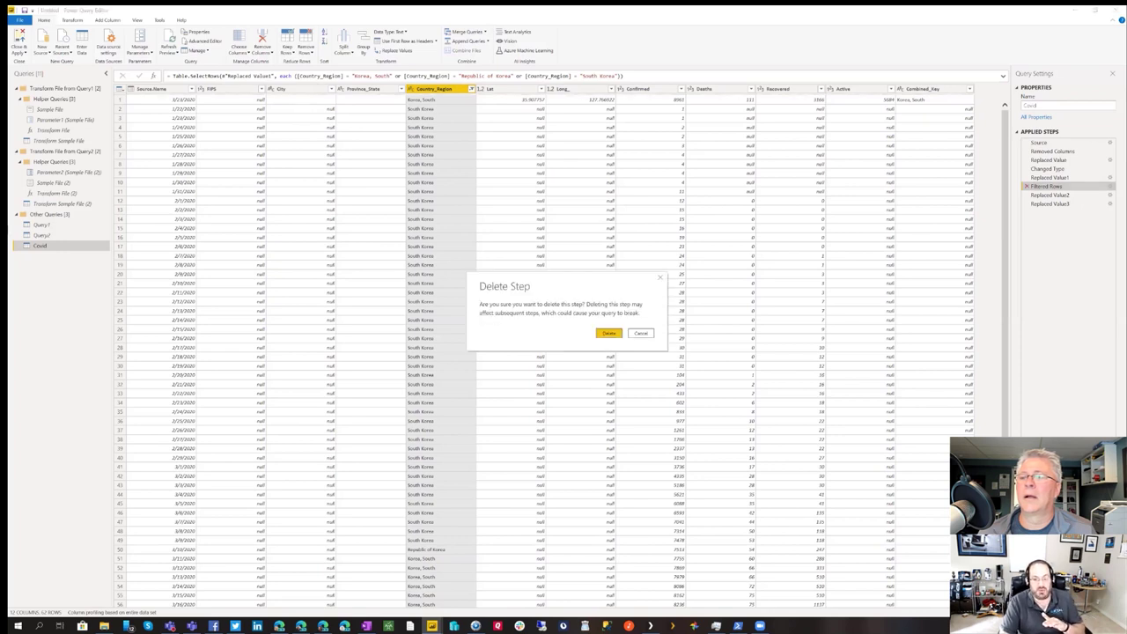
click(609, 333)
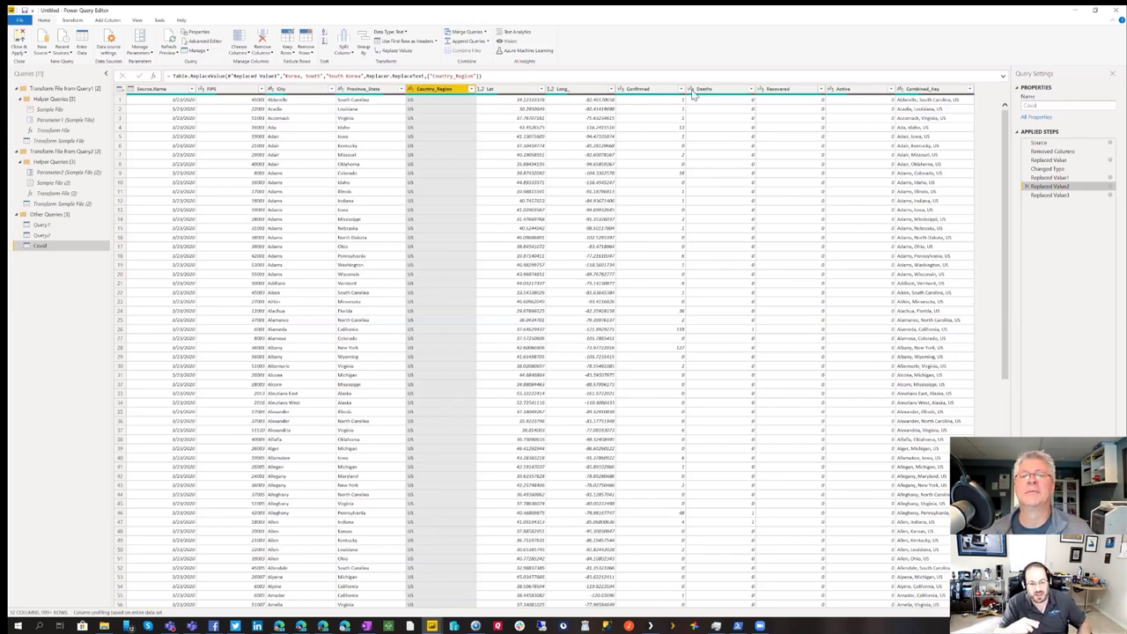
Select the Confirmed, Deaths, Recovered and Active columns together
click(659, 93)
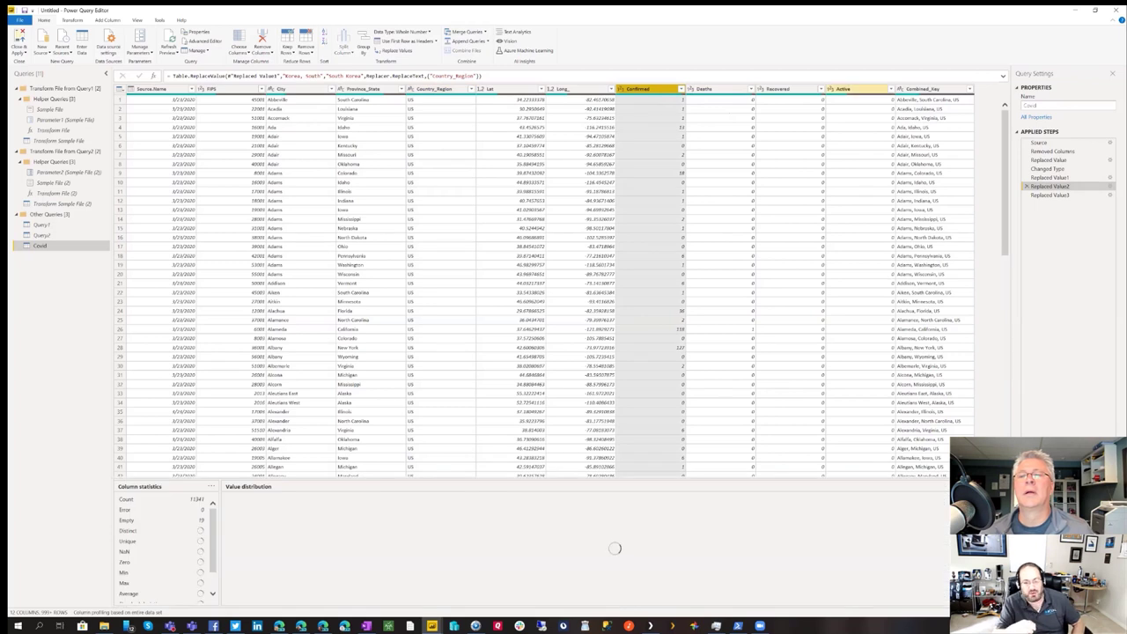
shift+click(845, 89)
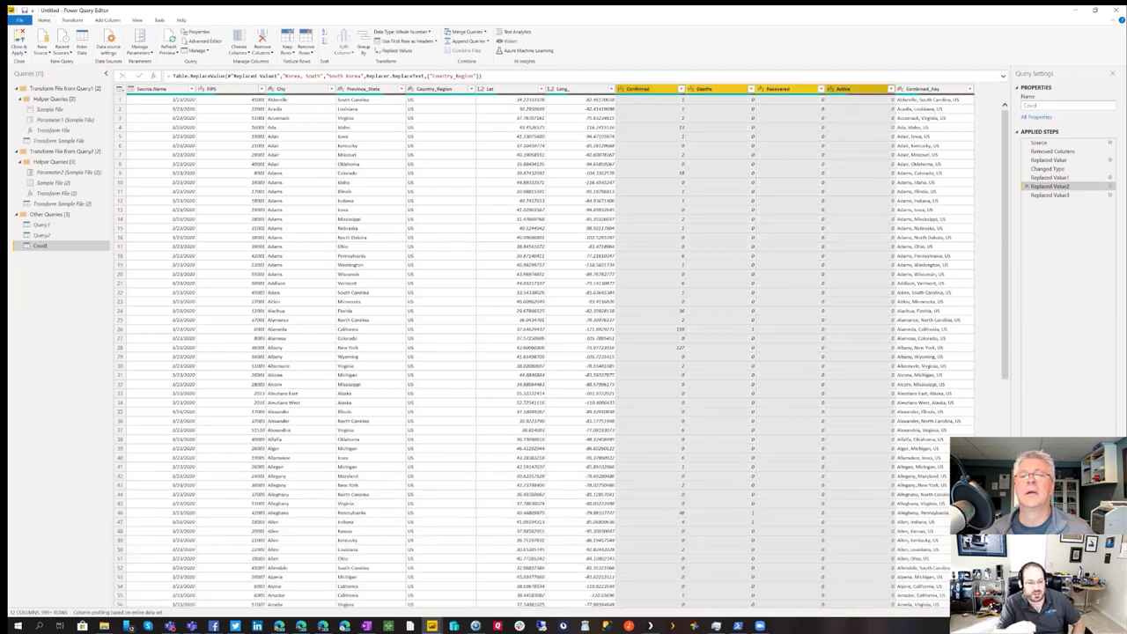
right_click(644, 91)
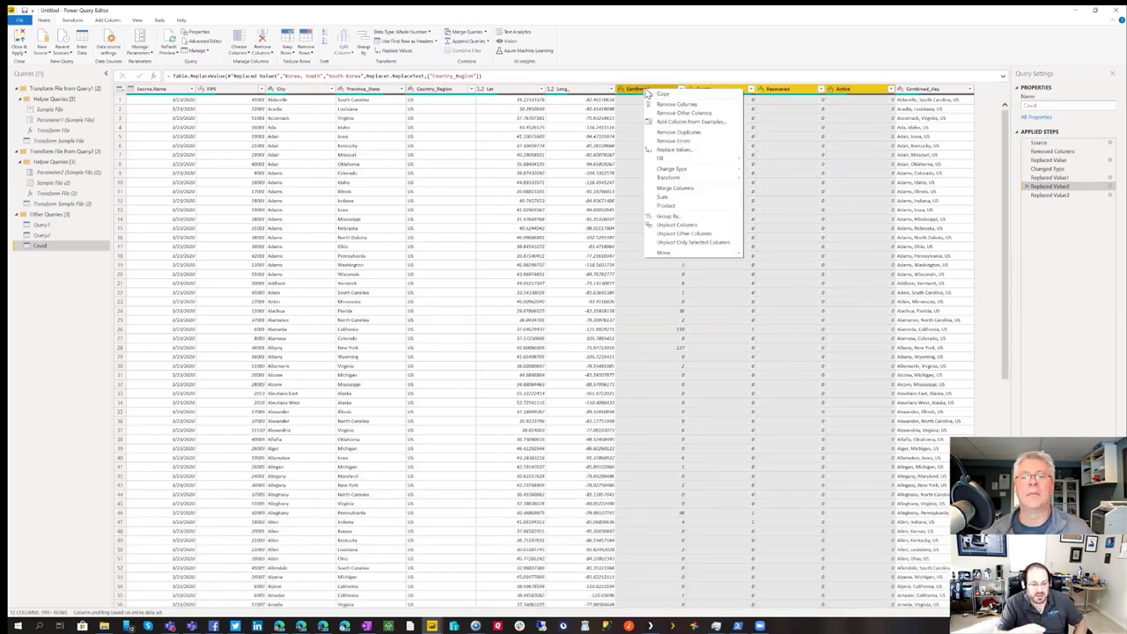
click(688, 150)
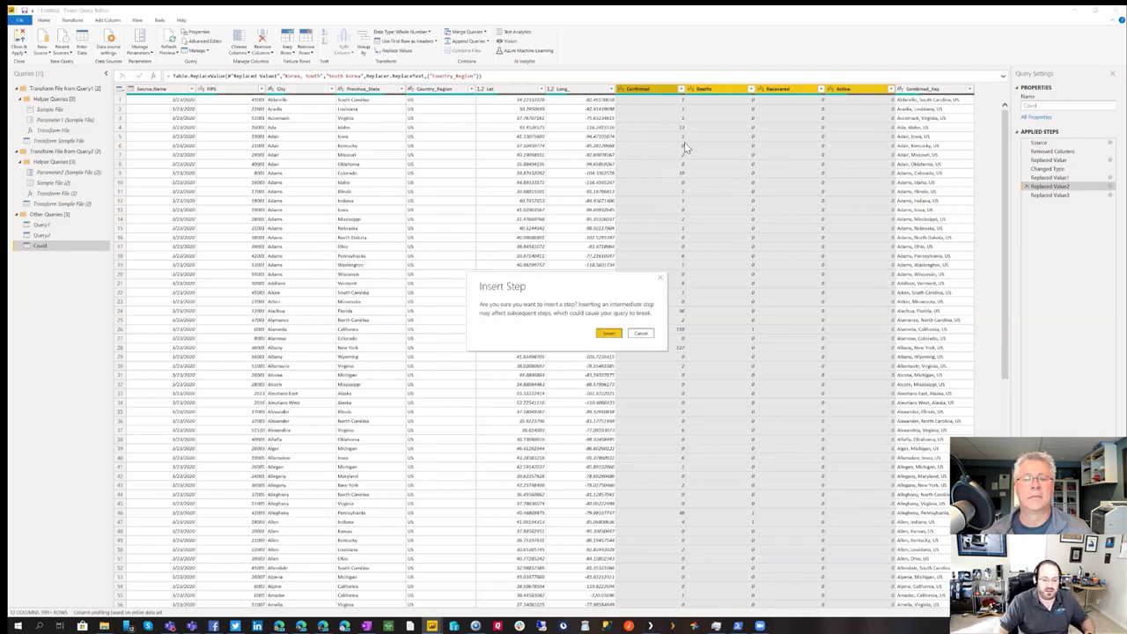
click(641, 332)
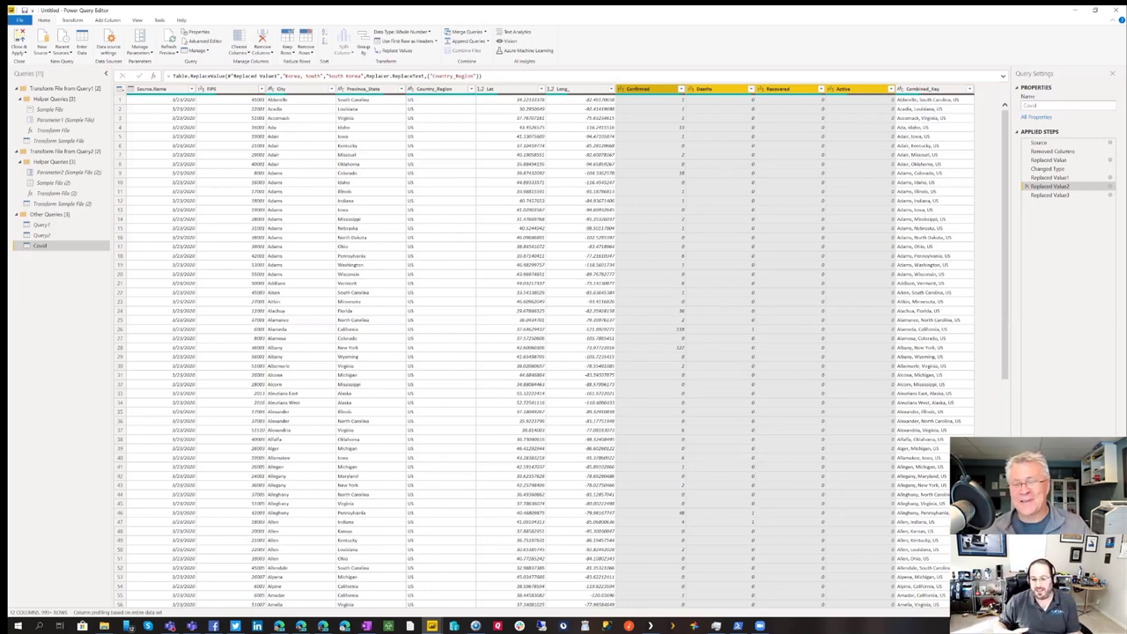
From the last applied step, replace the value 0 with null in the selected Confirmed, Deaths, Recovered and Active columns
click(1049, 194)
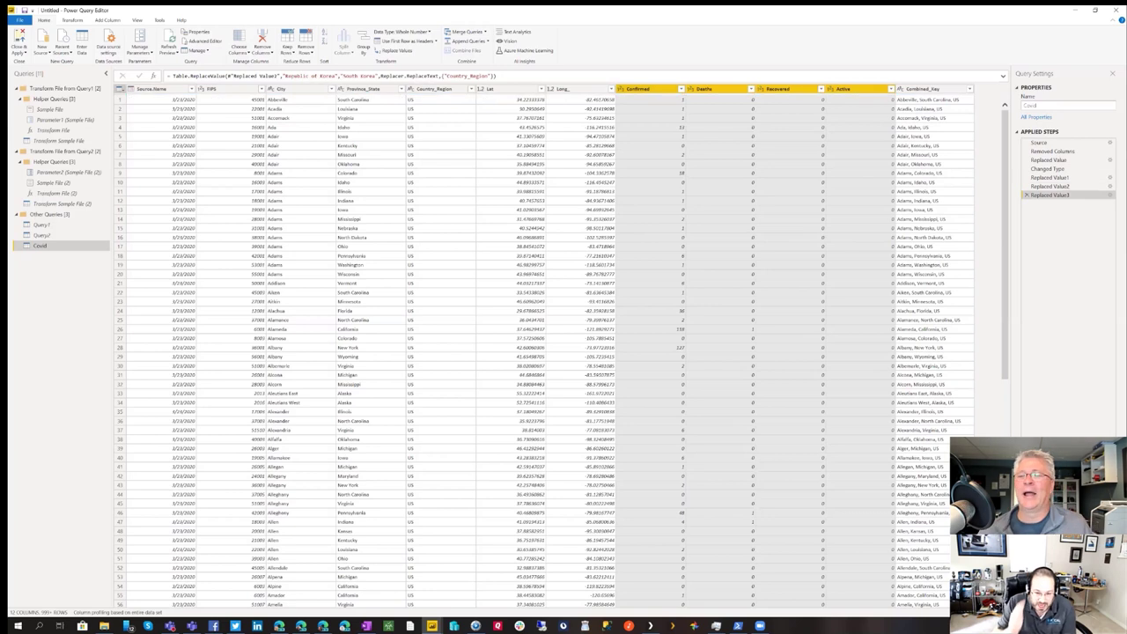
right_click(643, 90)
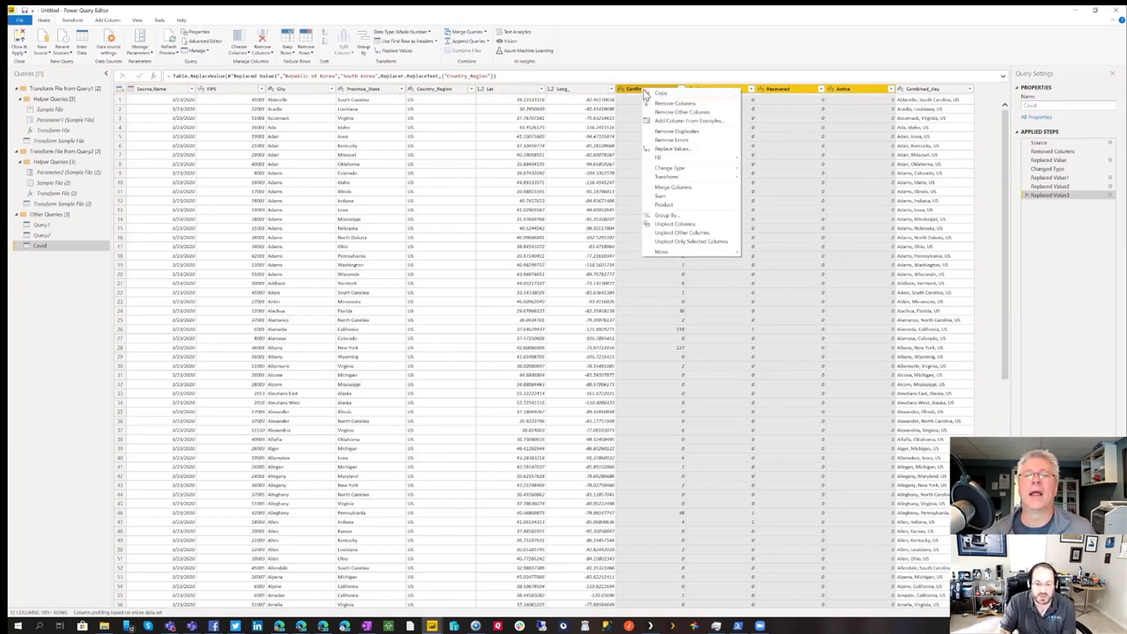
click(688, 149)
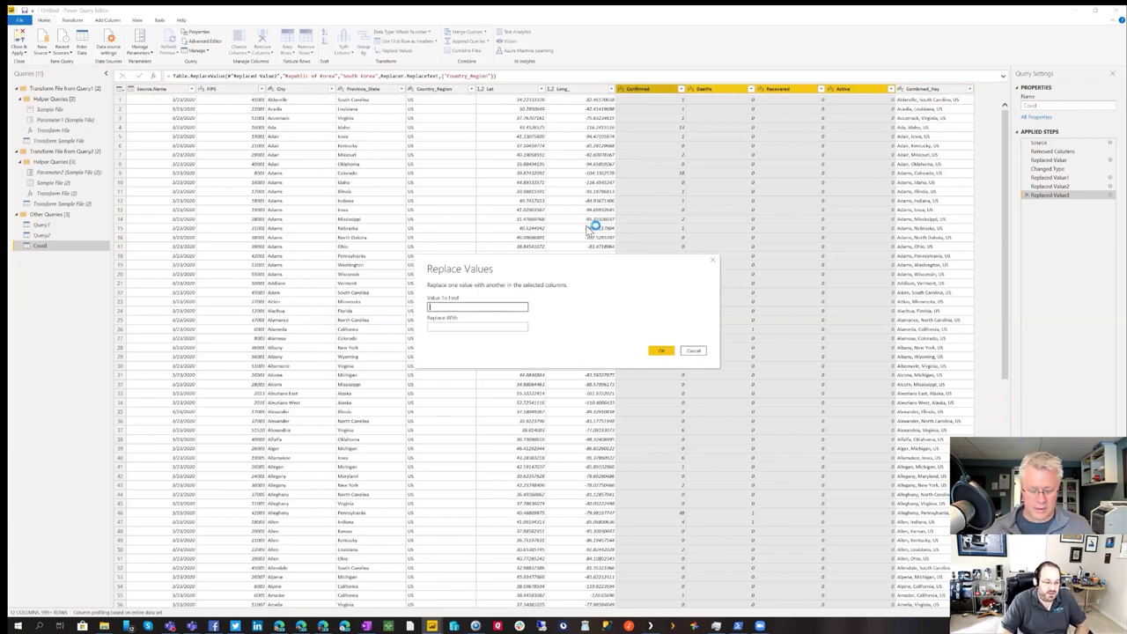
text(0)
key(Tab)
text(null)
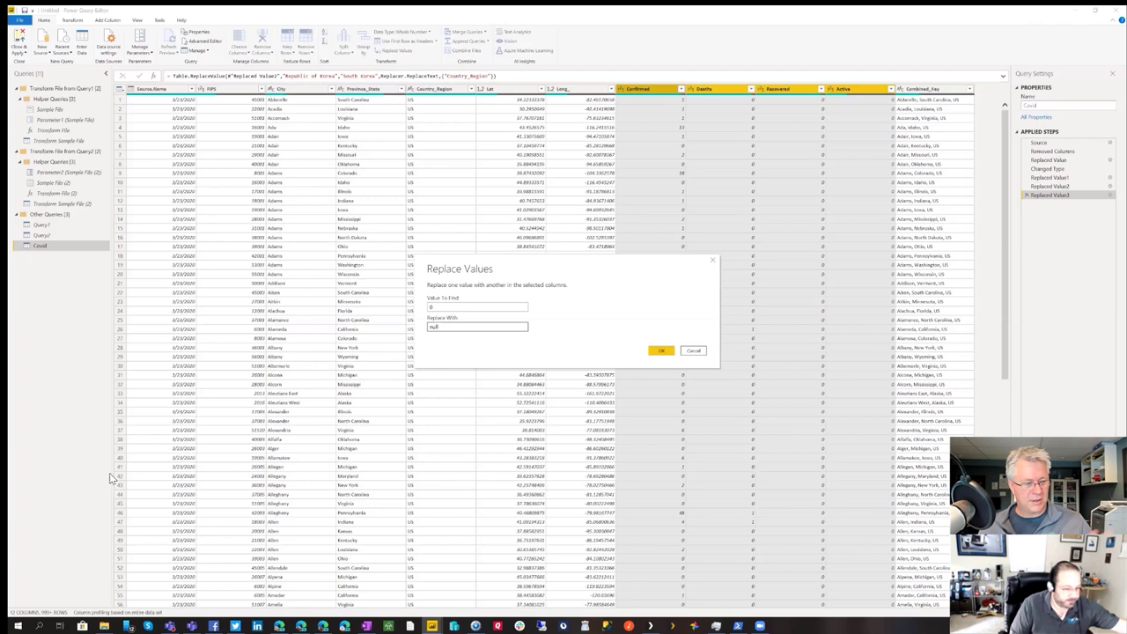
click(662, 351)
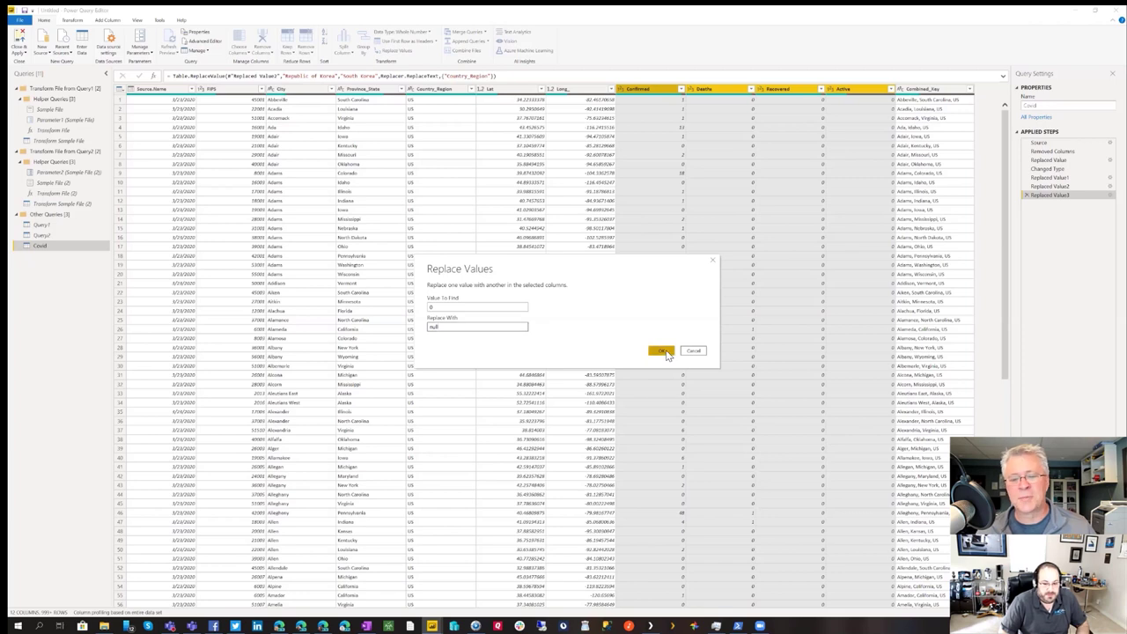